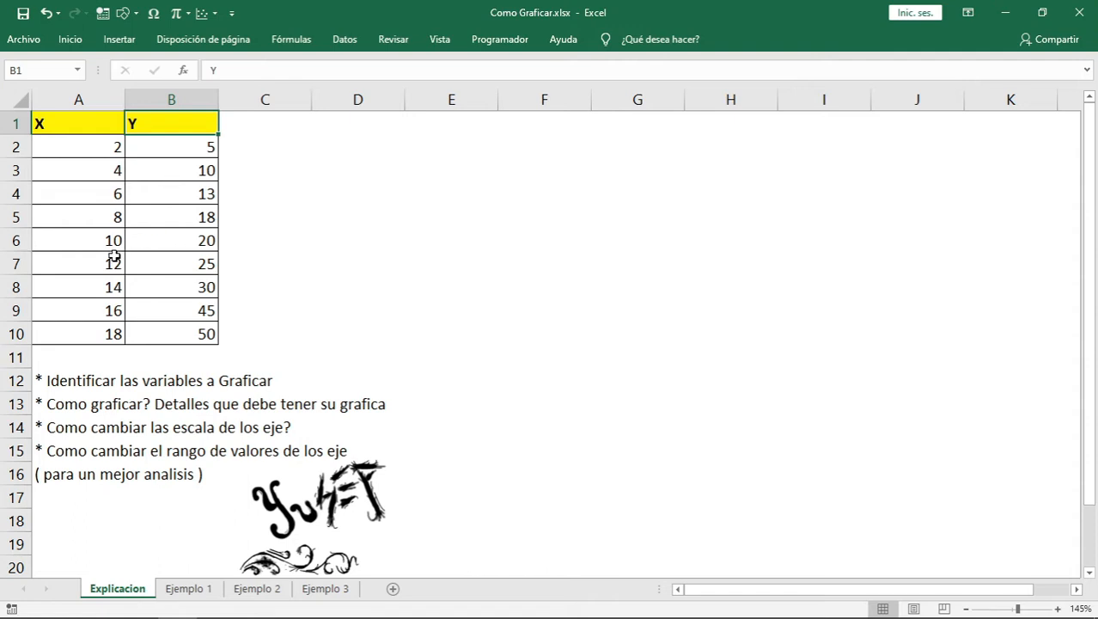
pyautogui.click(173, 152)
pyautogui.click(108, 149)
pyautogui.click(151, 146)
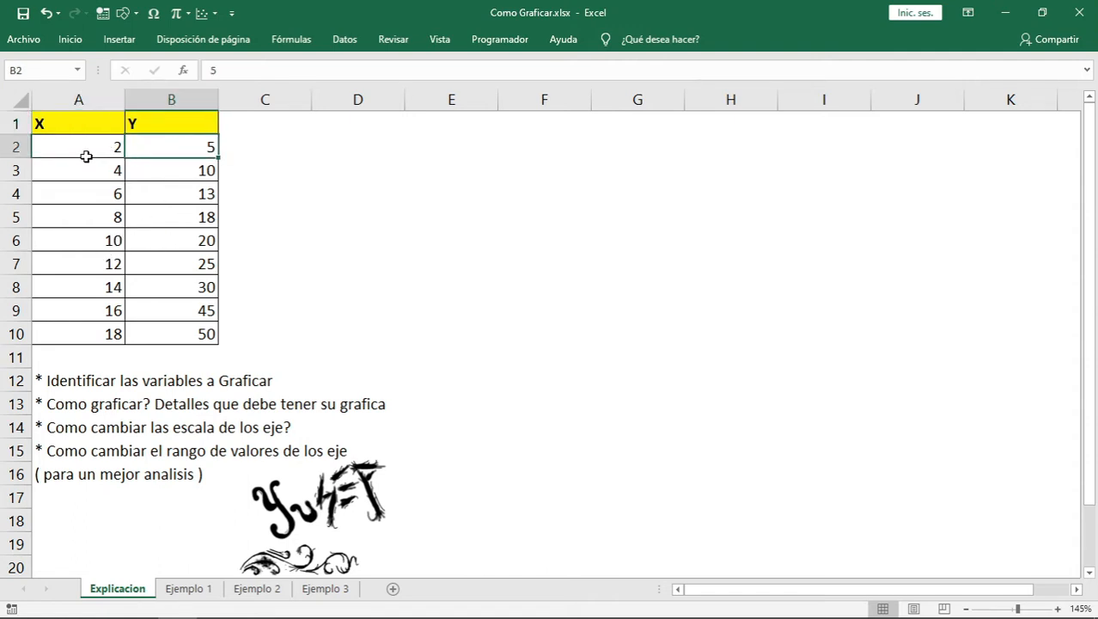
pyautogui.moveTo(82, 149); pyautogui.dragTo(86, 333)
pyautogui.moveTo(172, 148); pyautogui.dragTo(176, 287)
# Step: Insert a marker-only scatter chart of the X and Y data and place it in columns E to J, clear of the notes
pyautogui.click(254, 289)
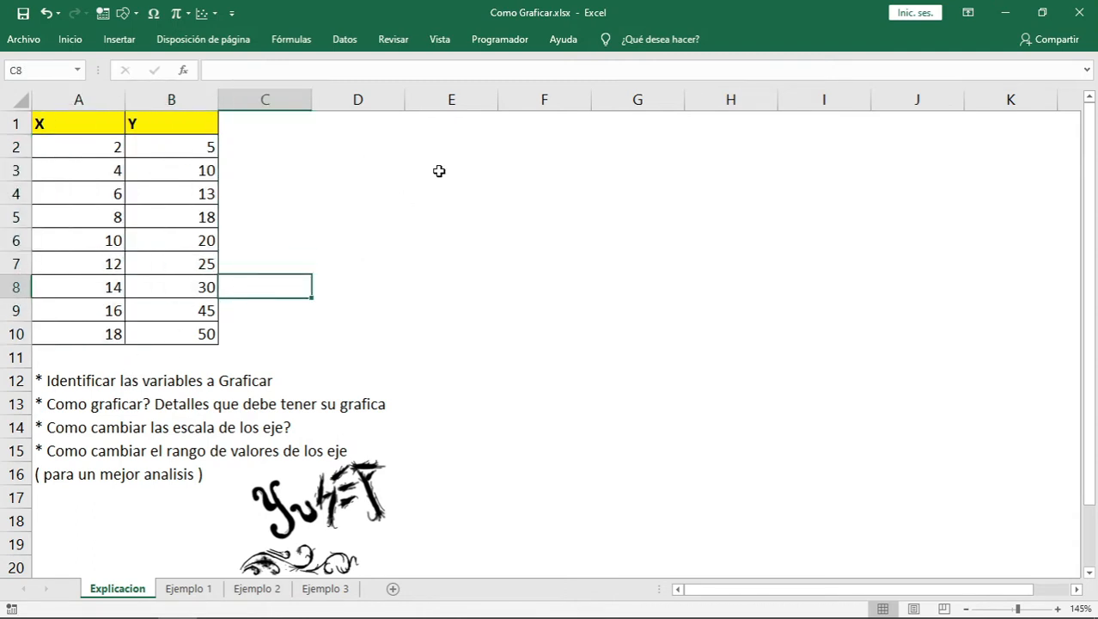
pyautogui.click(119, 40)
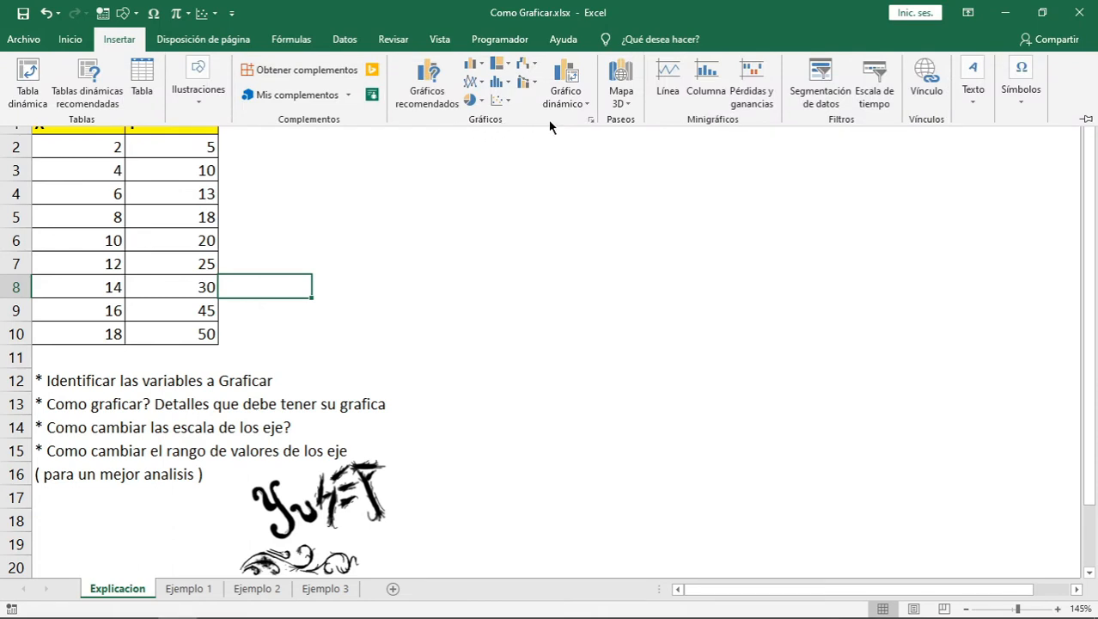
pyautogui.click(501, 100)
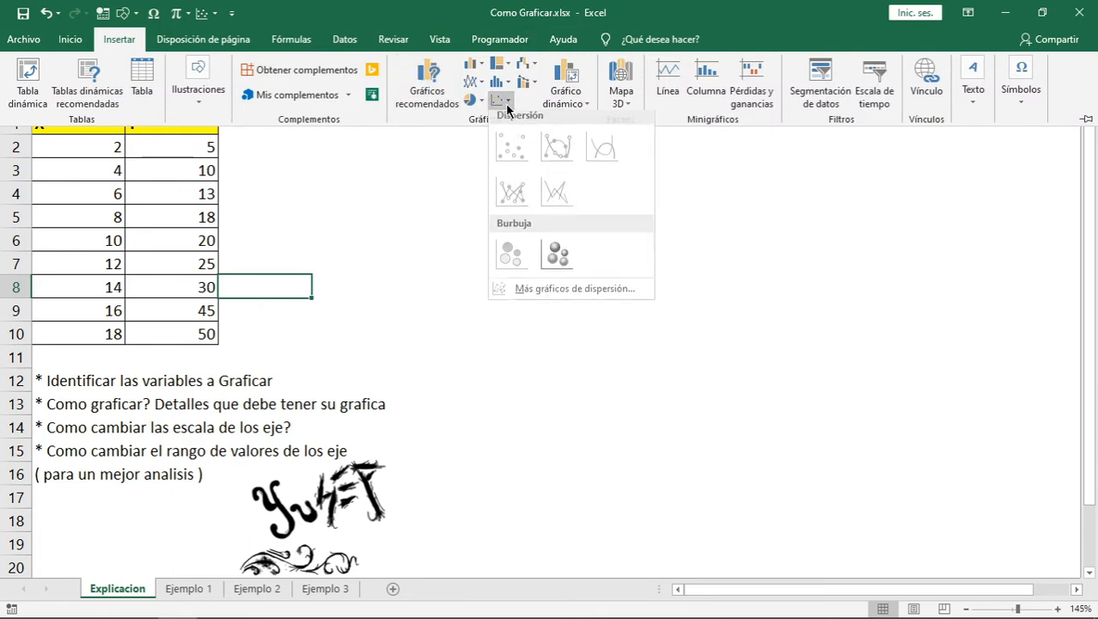
pyautogui.click(517, 162)
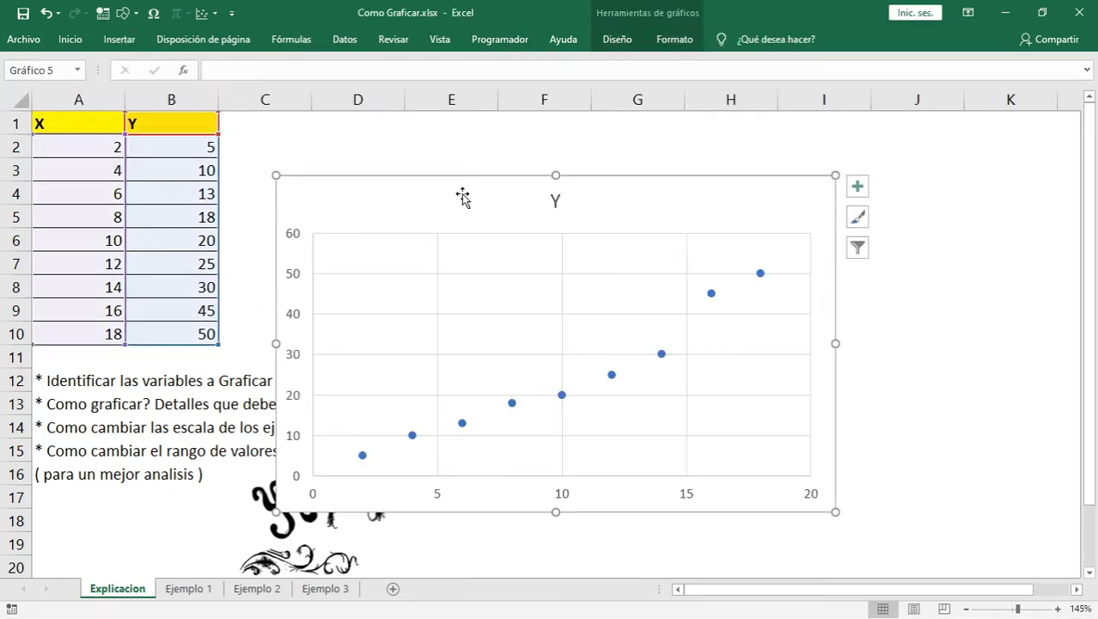
pyautogui.moveTo(454, 196); pyautogui.dragTo(621, 159)
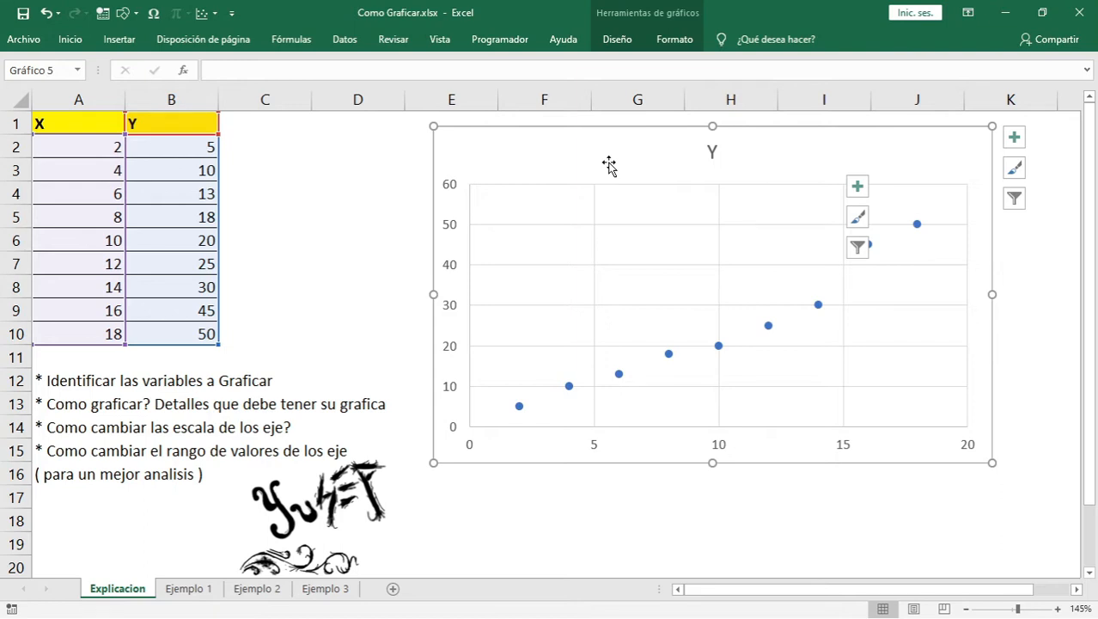
# Step: Open the scatter chart's data source settings and remove the existing Y series
pyautogui.rightClick(639, 144)
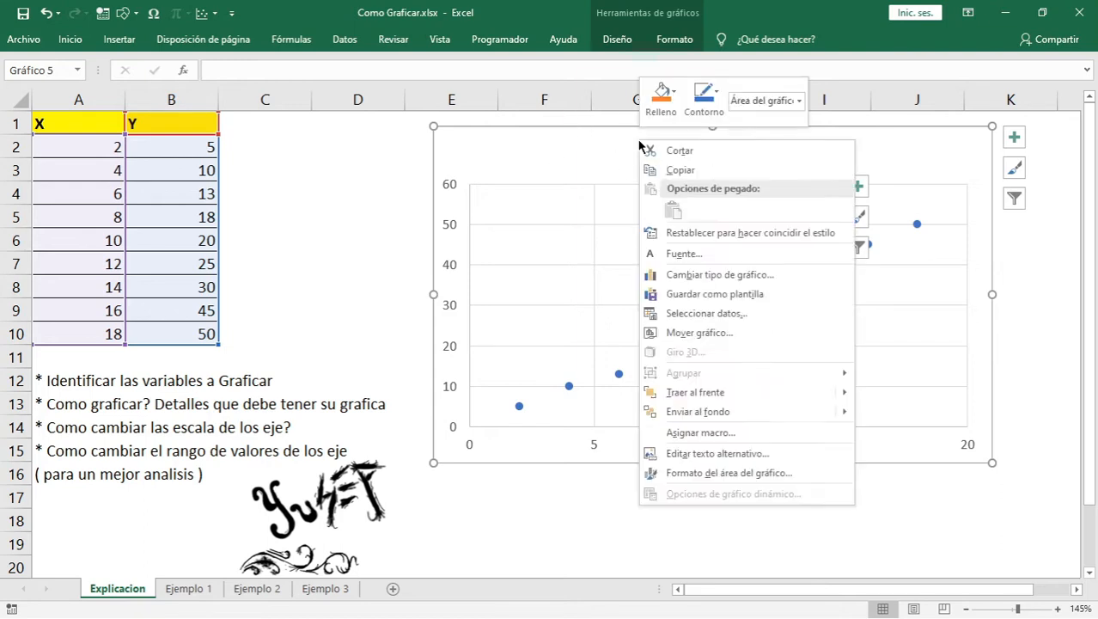
pyautogui.click(564, 153)
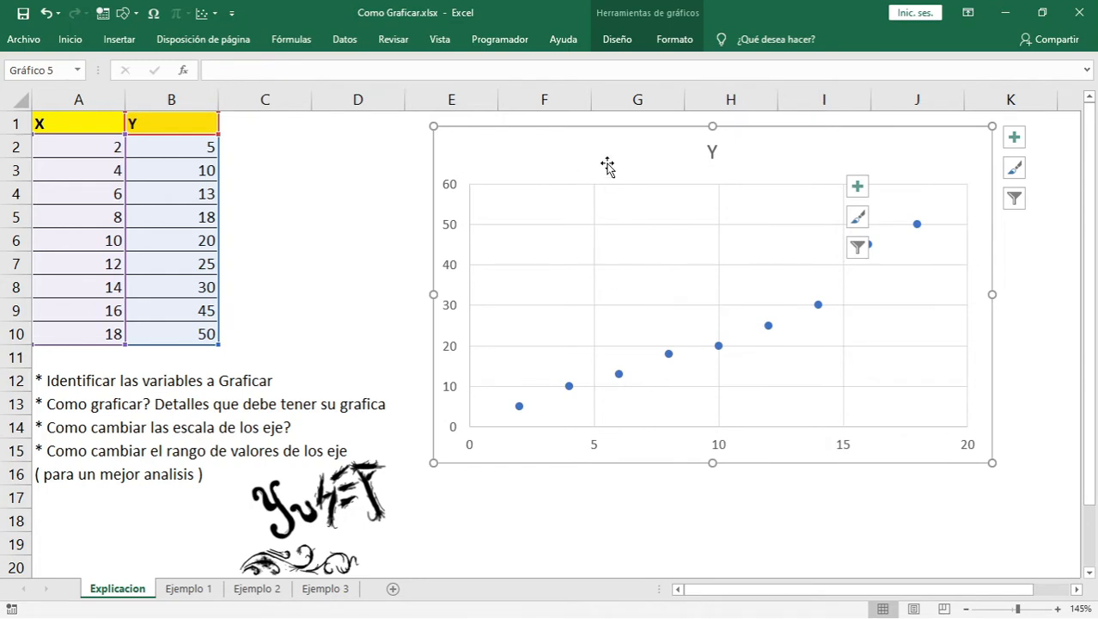
pyautogui.rightClick(606, 166)
pyautogui.click(636, 330)
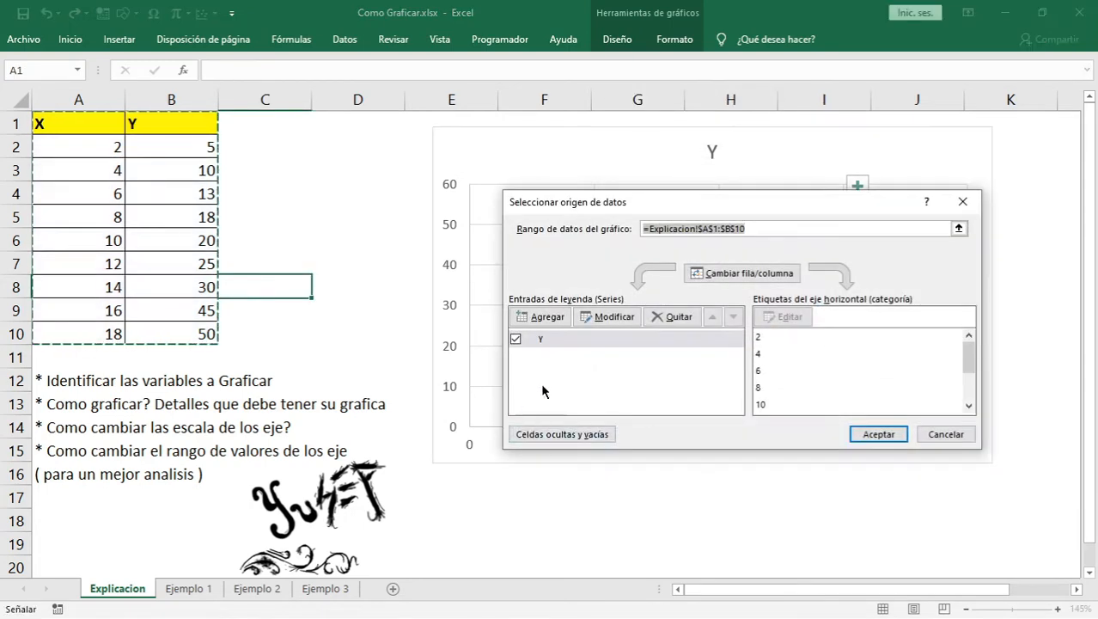
pyautogui.click(673, 316)
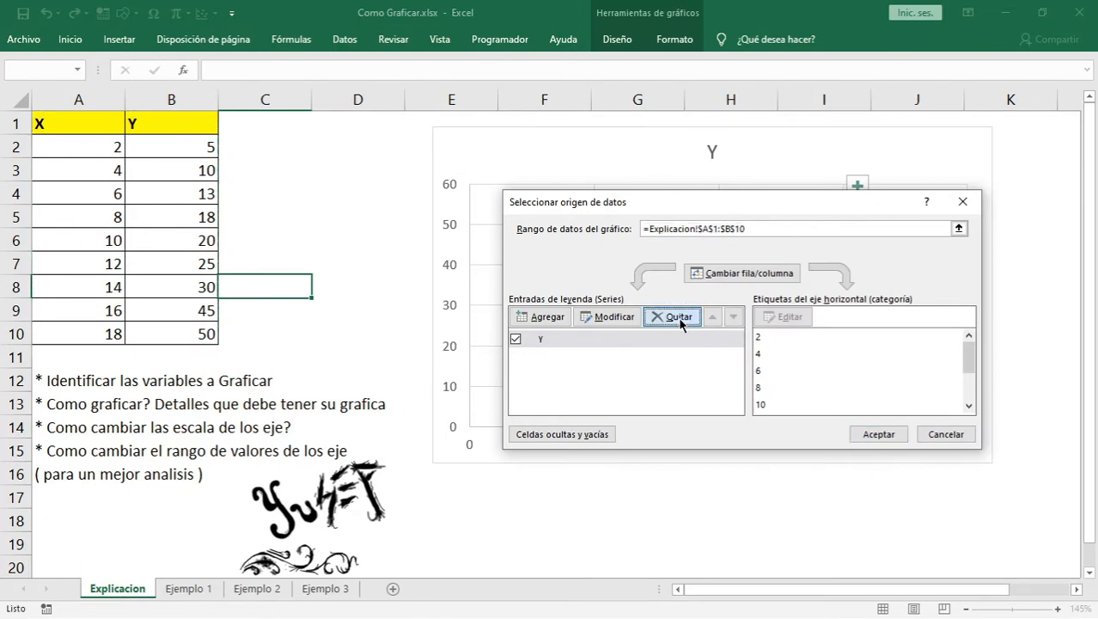
# Step: Add a data series with X values from A2:A10 and Y values from B2:B10, and accept the data source
pyautogui.click(534, 317)
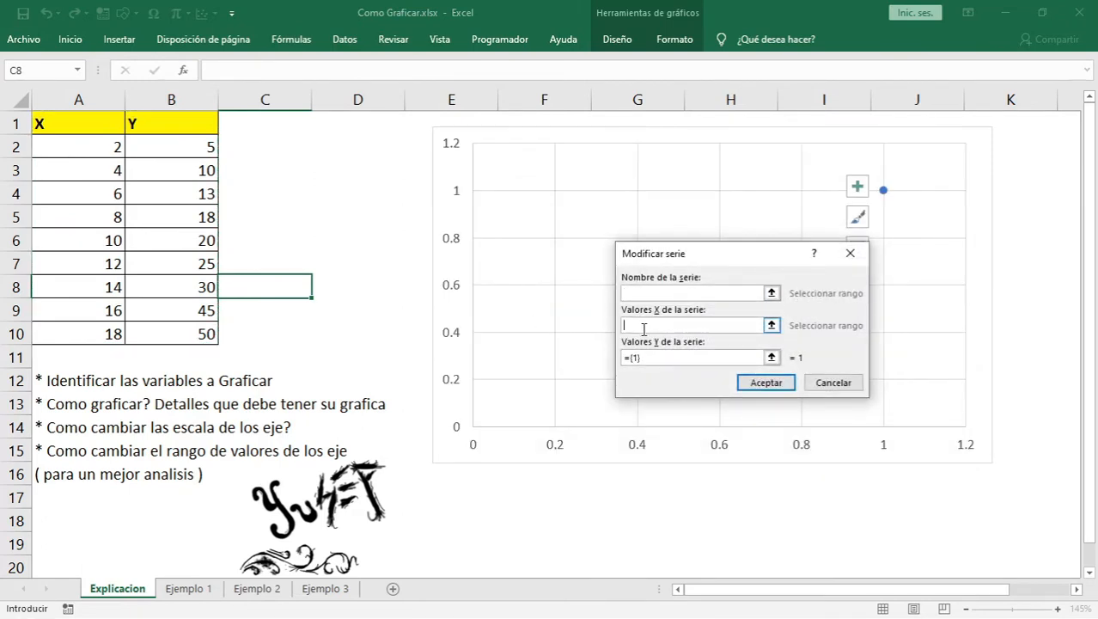
pyautogui.click(642, 326)
pyautogui.moveTo(82, 147); pyautogui.dragTo(80, 335)
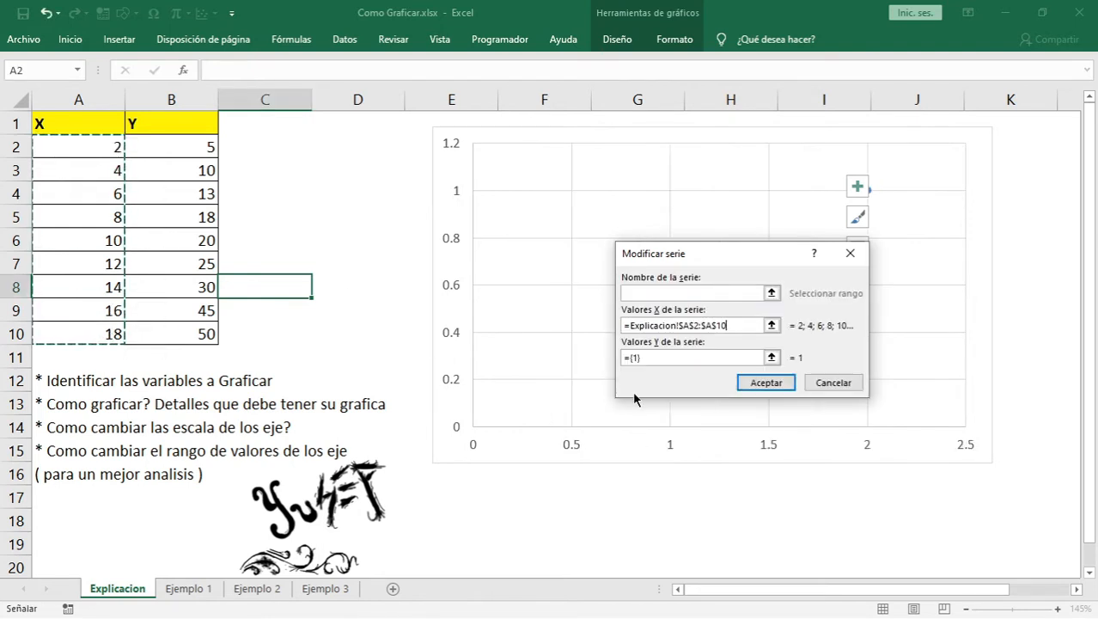
pyautogui.click(719, 359)
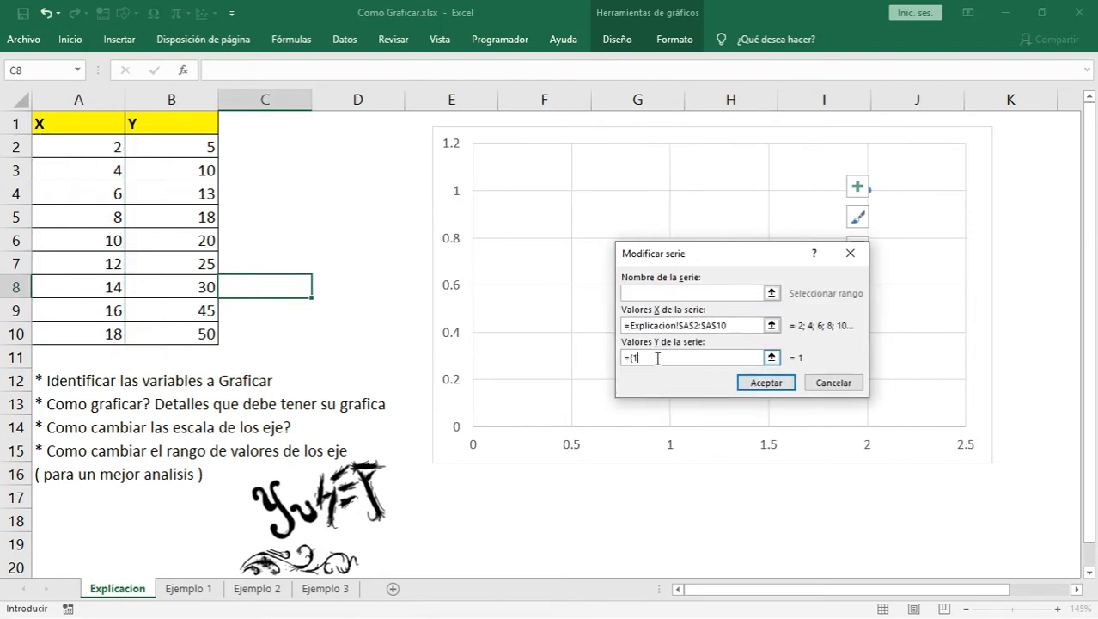
pyautogui.moveTo(188, 147); pyautogui.dragTo(193, 333)
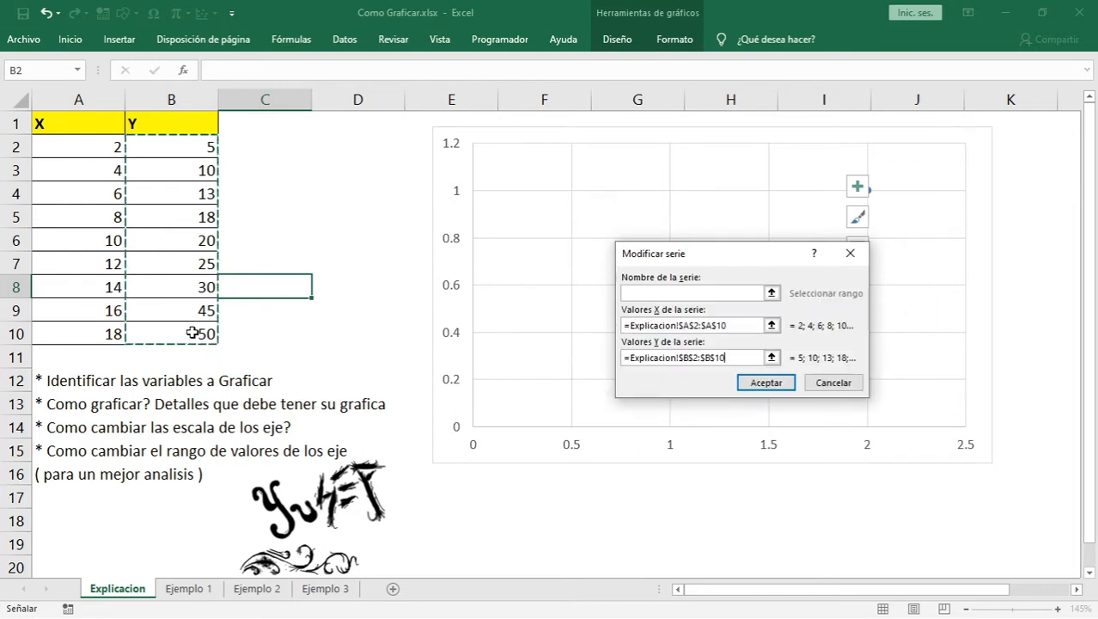
pyautogui.click(765, 382)
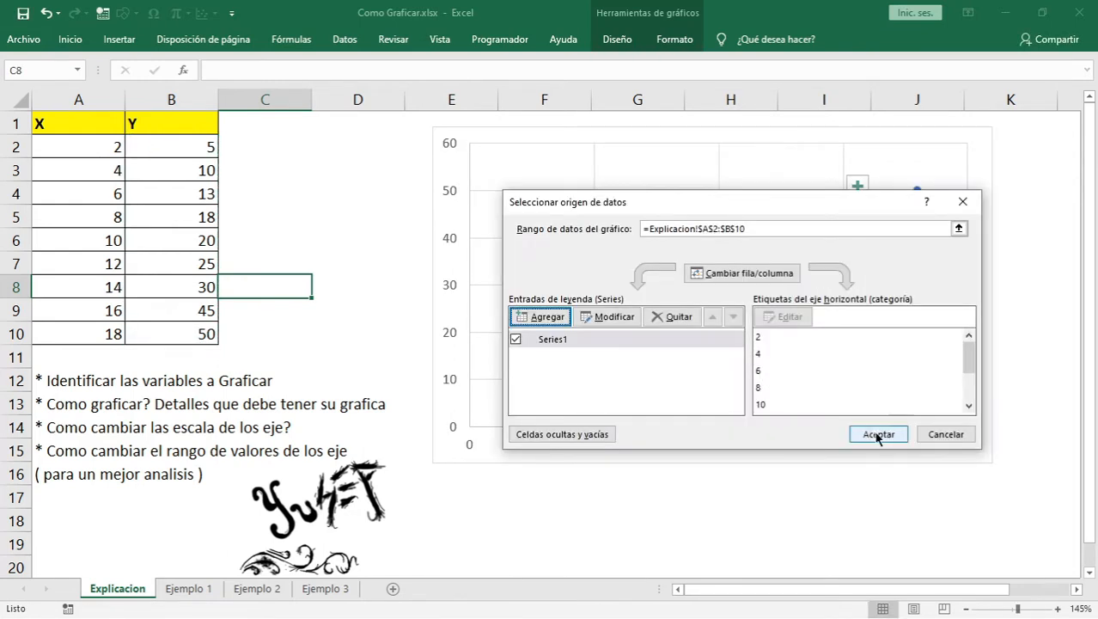
pyautogui.click(878, 434)
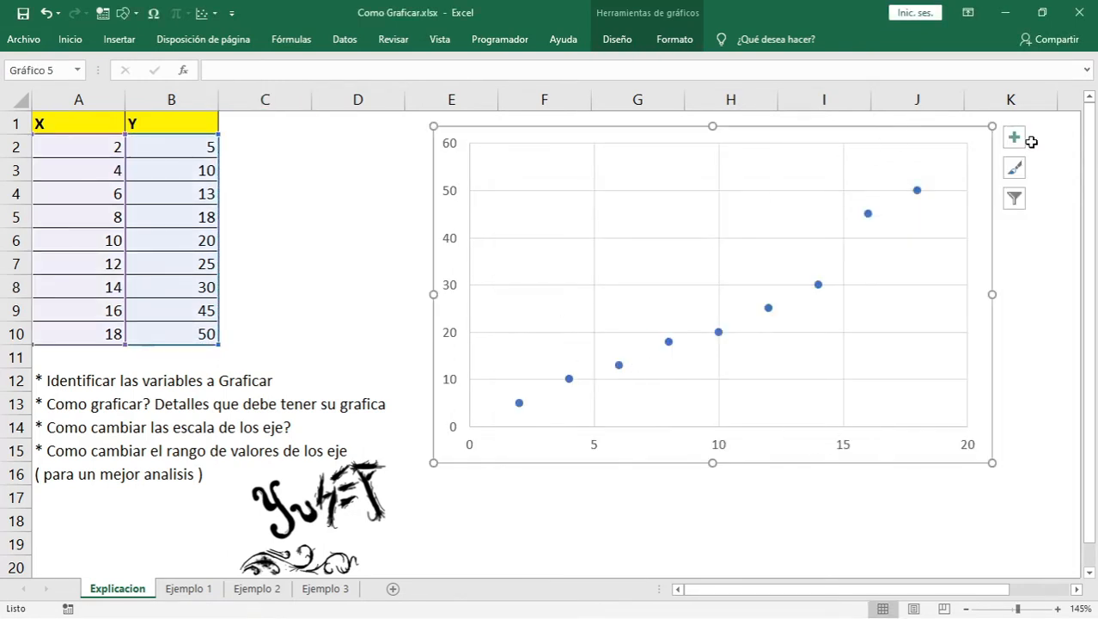
# Step: Add axis titles and a chart title to the scatter chart, leaving data labels and the legend off
pyautogui.click(1006, 258)
pyautogui.click(973, 152)
pyautogui.click(1014, 137)
pyautogui.click(280, 173)
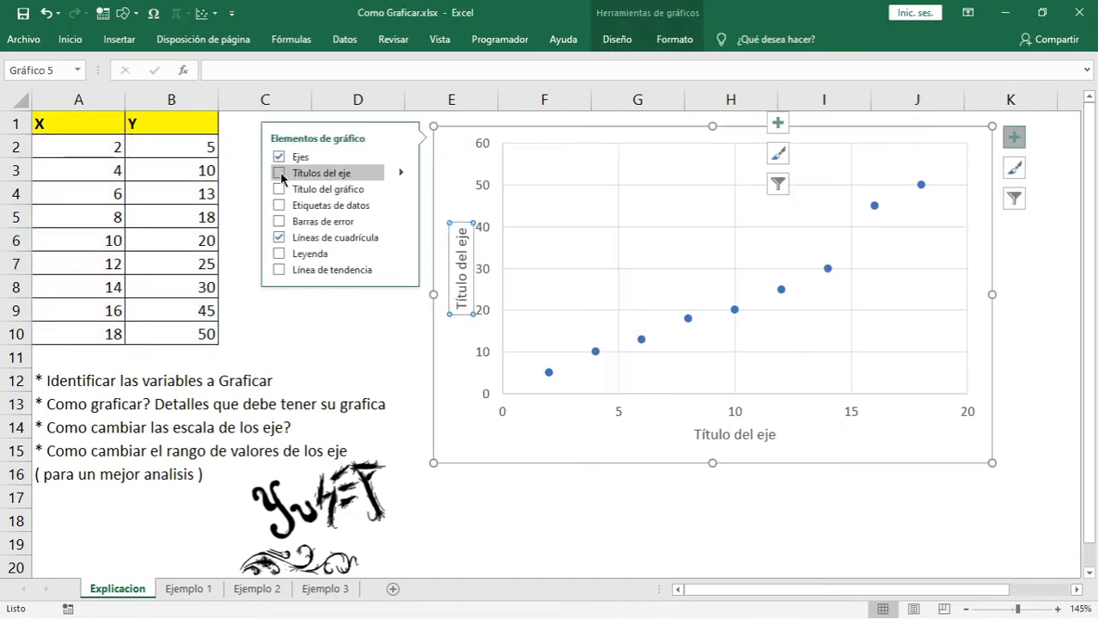
pyautogui.click(281, 205)
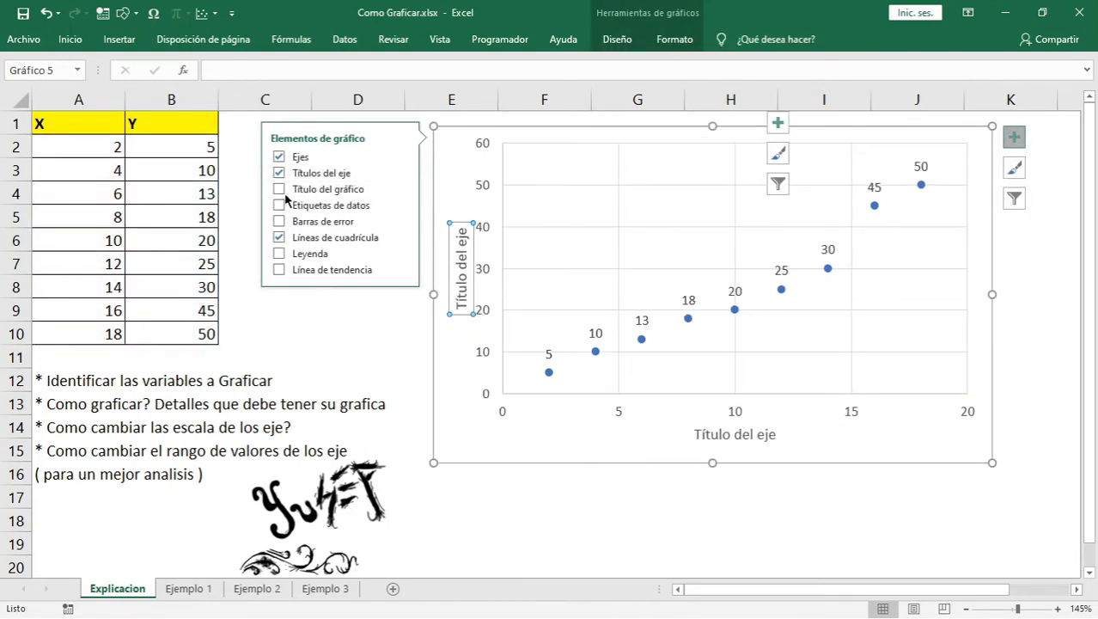
pyautogui.click(280, 188)
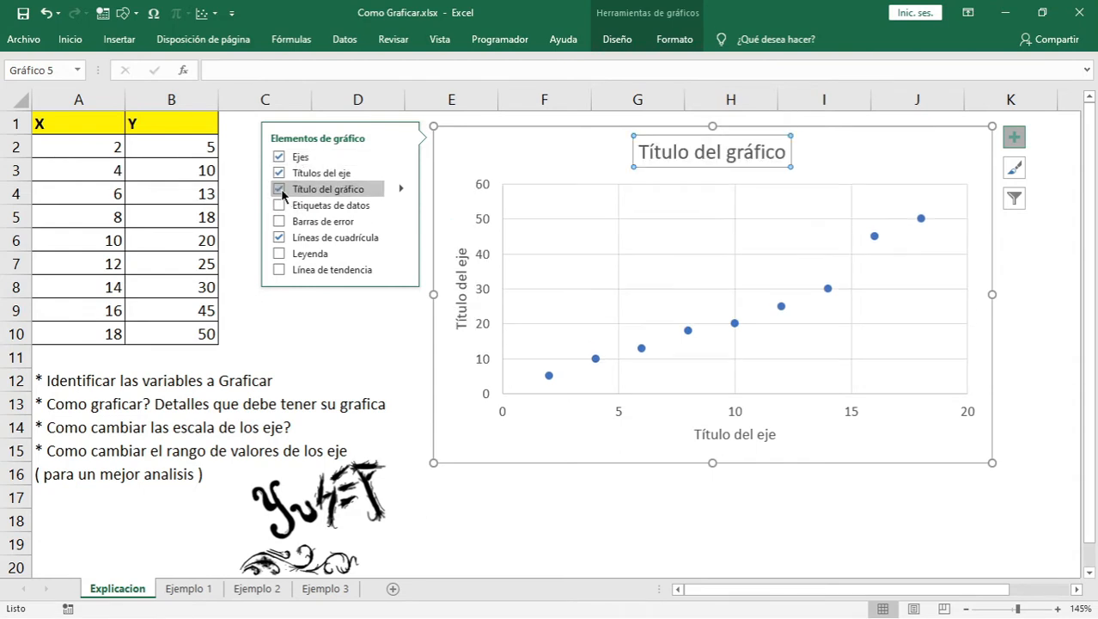
pyautogui.click(279, 254)
pyautogui.click(279, 254)
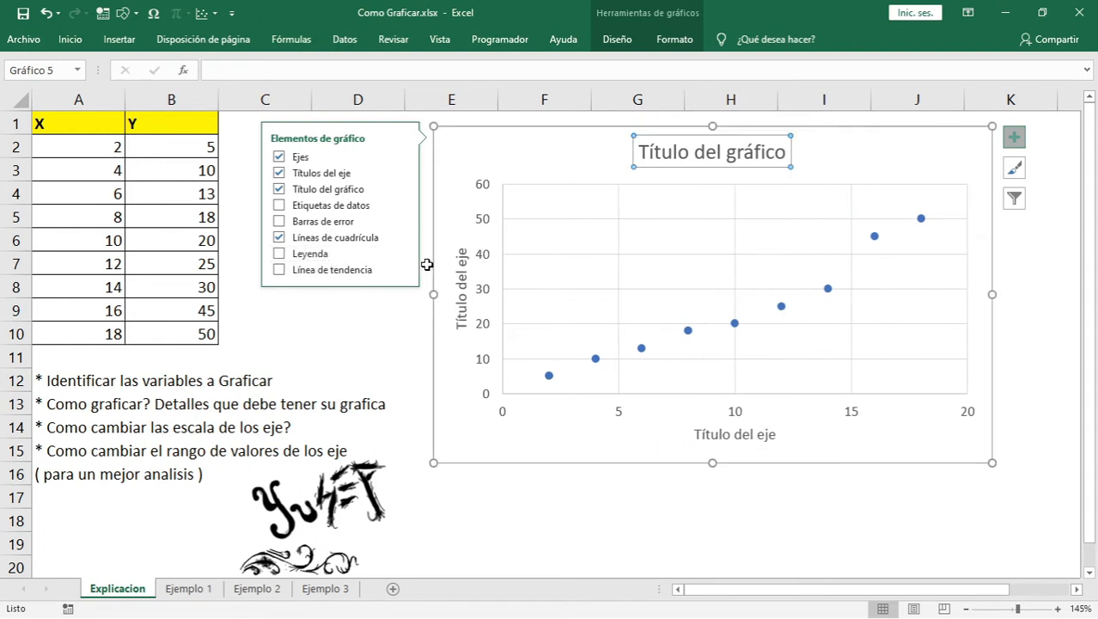
pyautogui.click(461, 382)
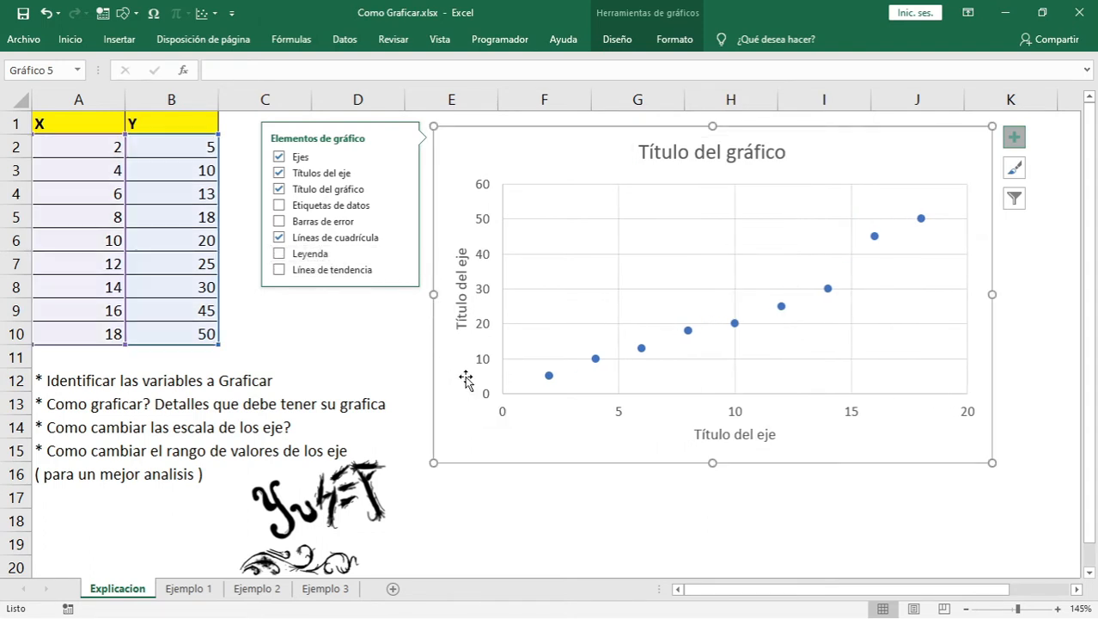
pyautogui.click(388, 365)
pyautogui.click(730, 158)
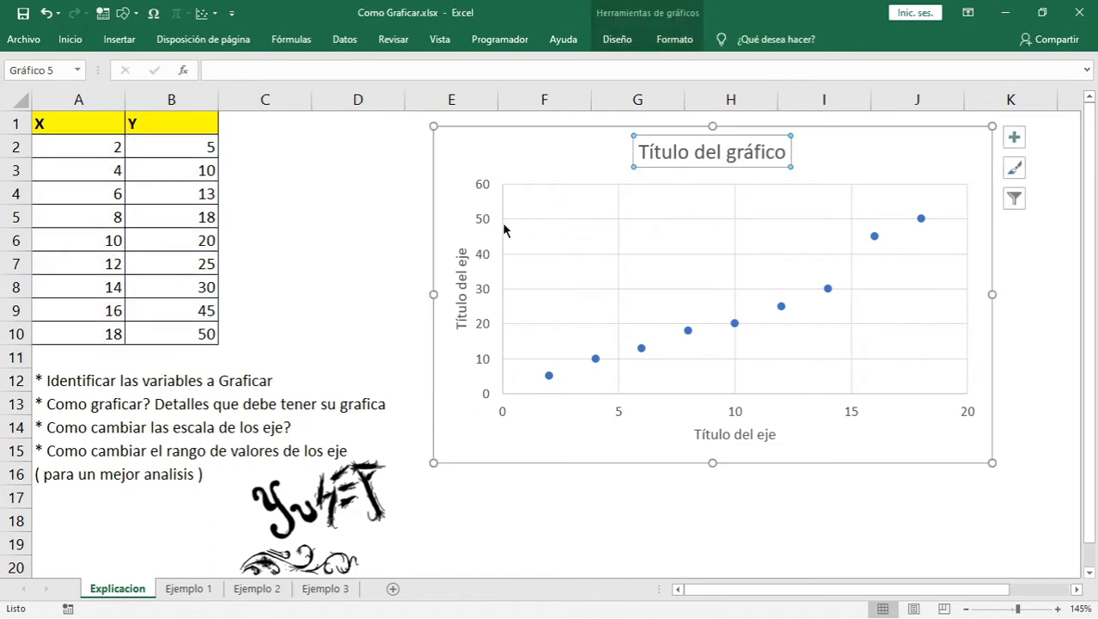
pyautogui.click(378, 197)
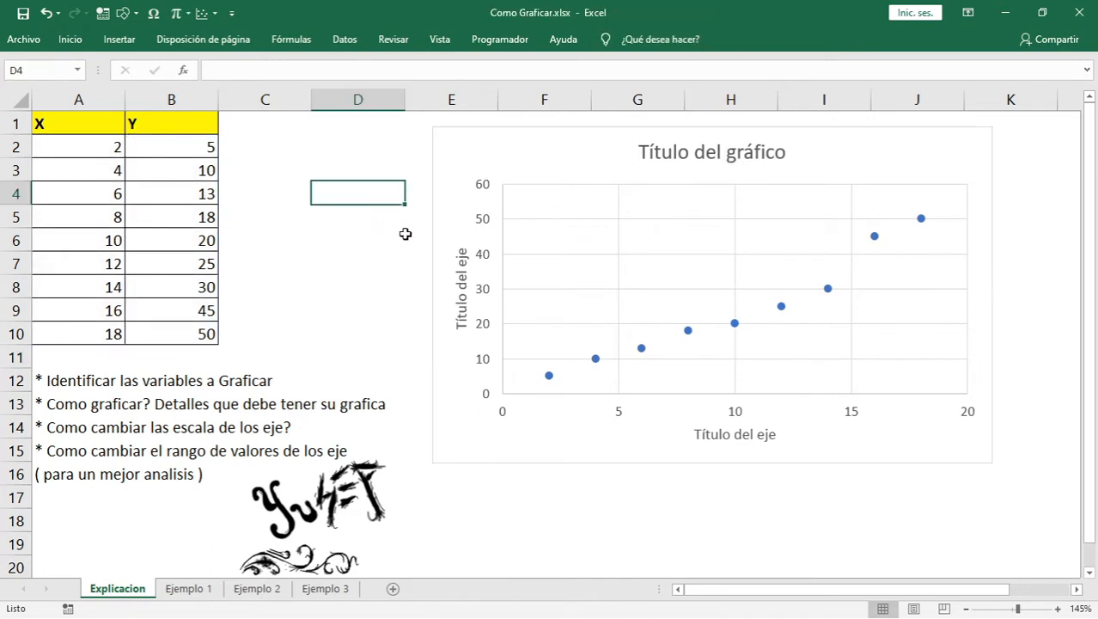
pyautogui.click(402, 262)
pyautogui.click(463, 275)
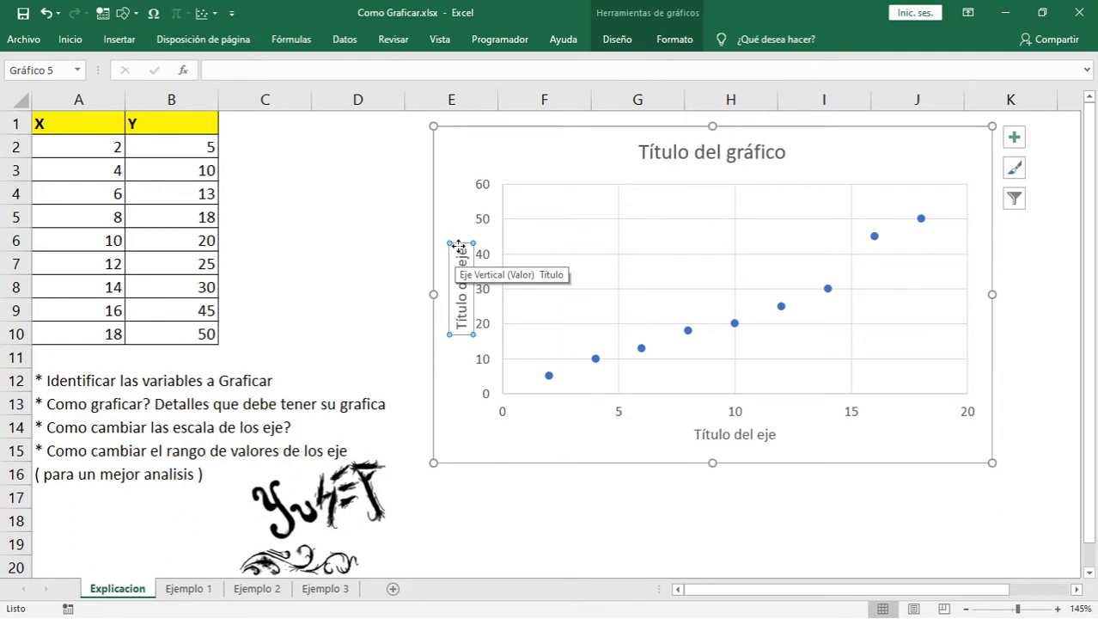
# Step: Append the unit "[adm]" to the horizontal axis title so it reads "Título del eje [adm]"
pyautogui.click(728, 434)
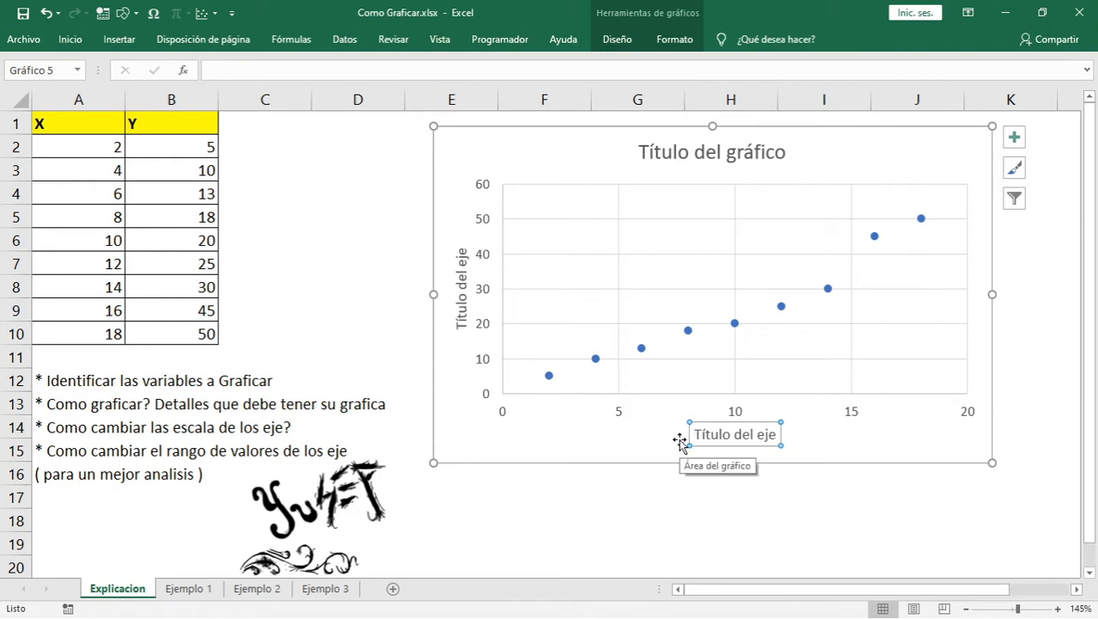
pyautogui.click(777, 436)
pyautogui.write('[')
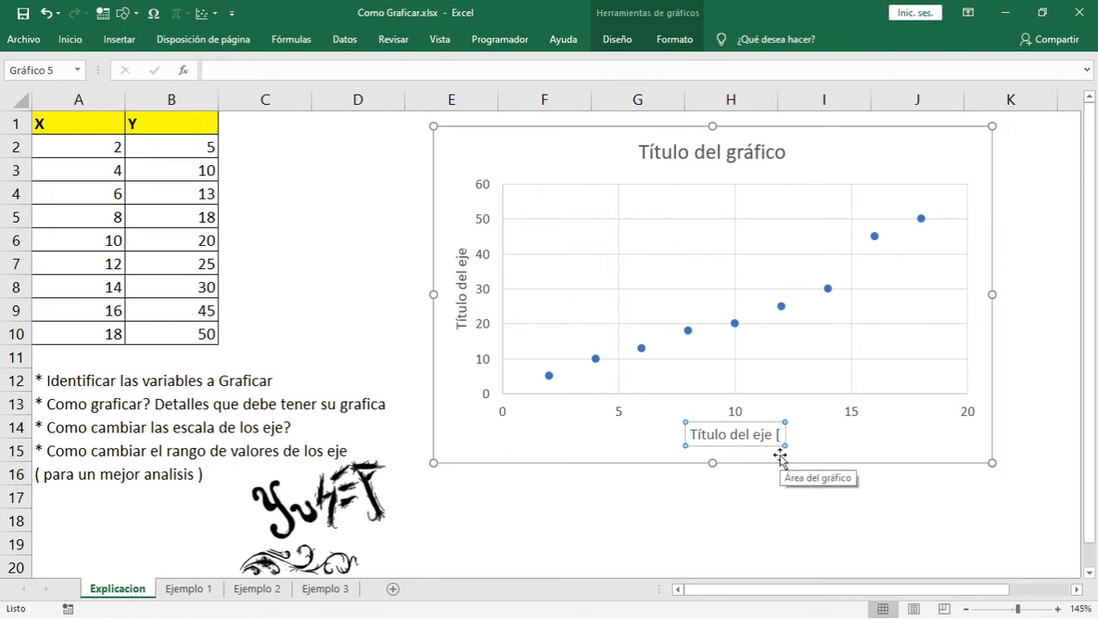
pyautogui.write('adm]')
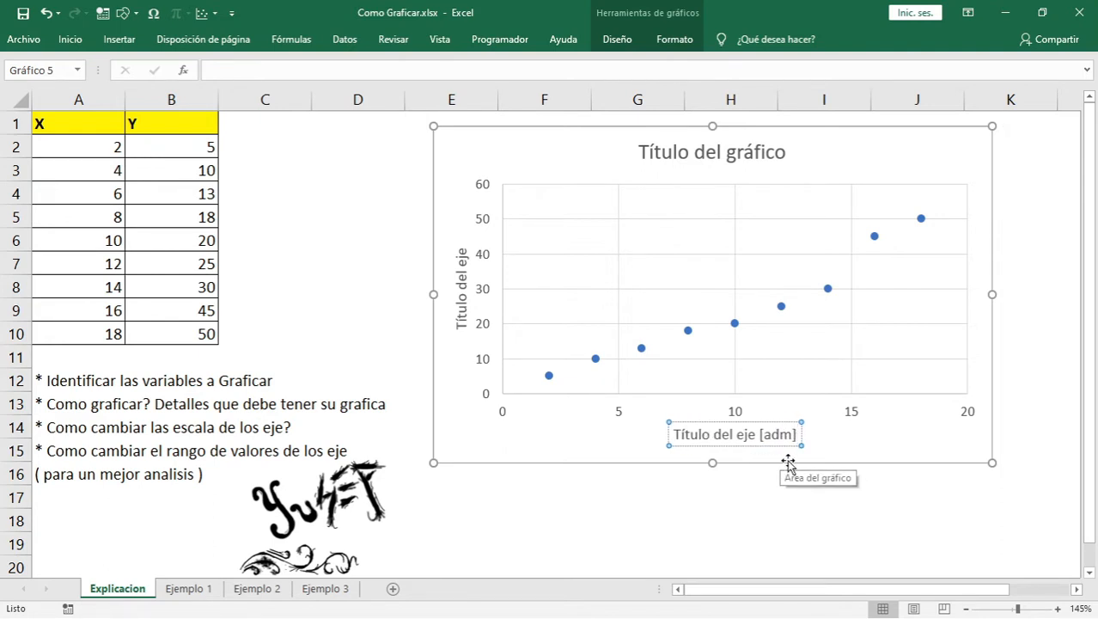
pyautogui.click(746, 563)
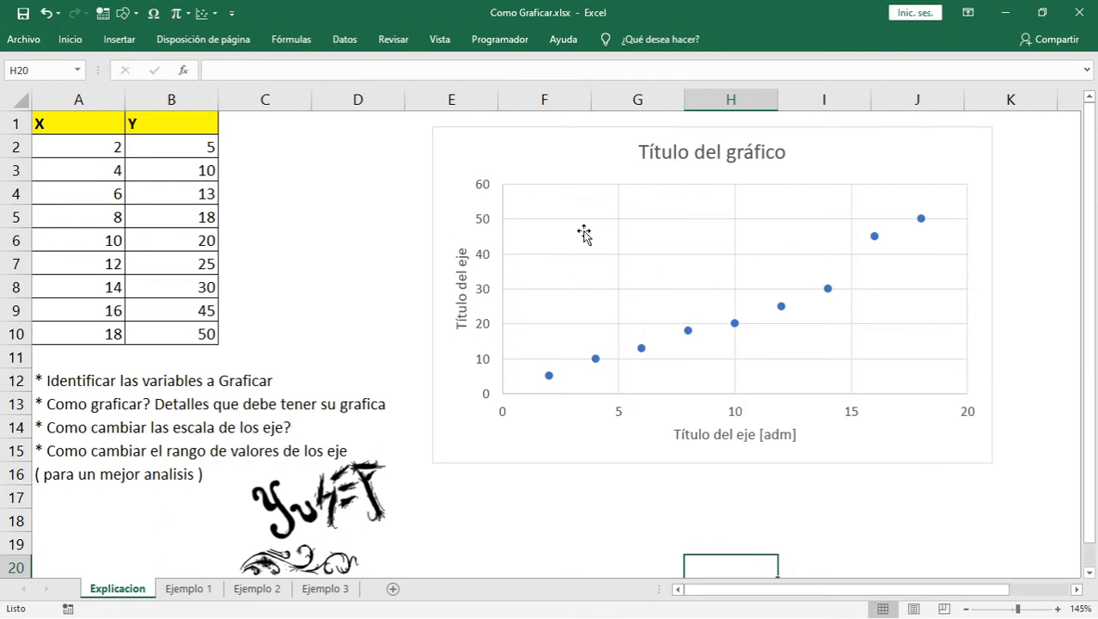
# Step: Apply a base-10 logarithmic scale to the vertical axis, and switch its reverse value order on and back off
pyautogui.click(458, 283)
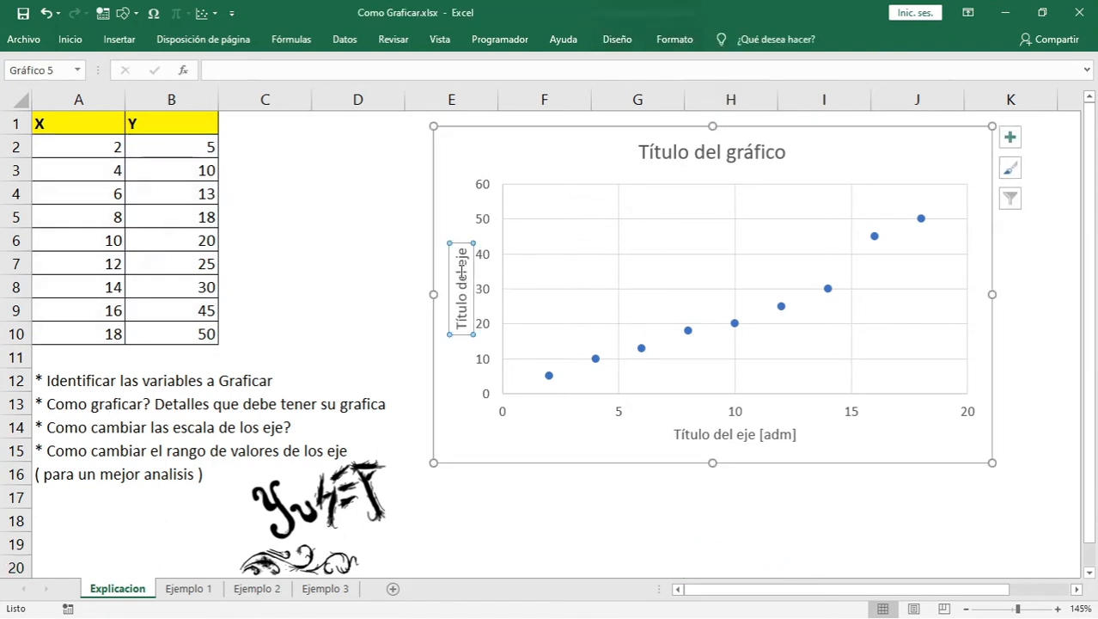
pyautogui.click(483, 195)
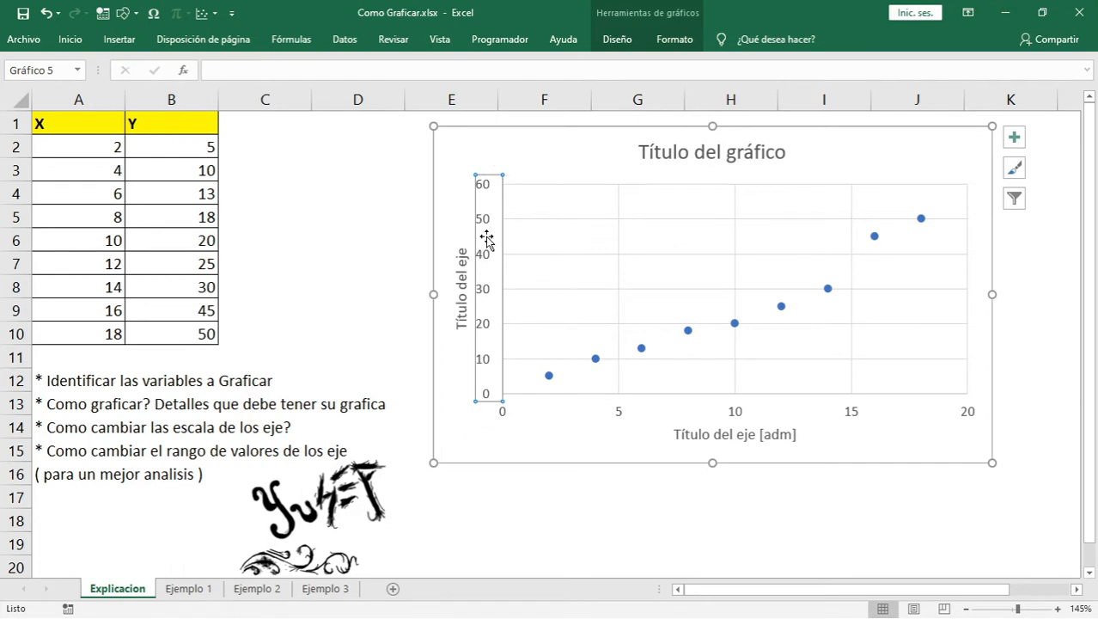
pyautogui.rightClick(487, 229)
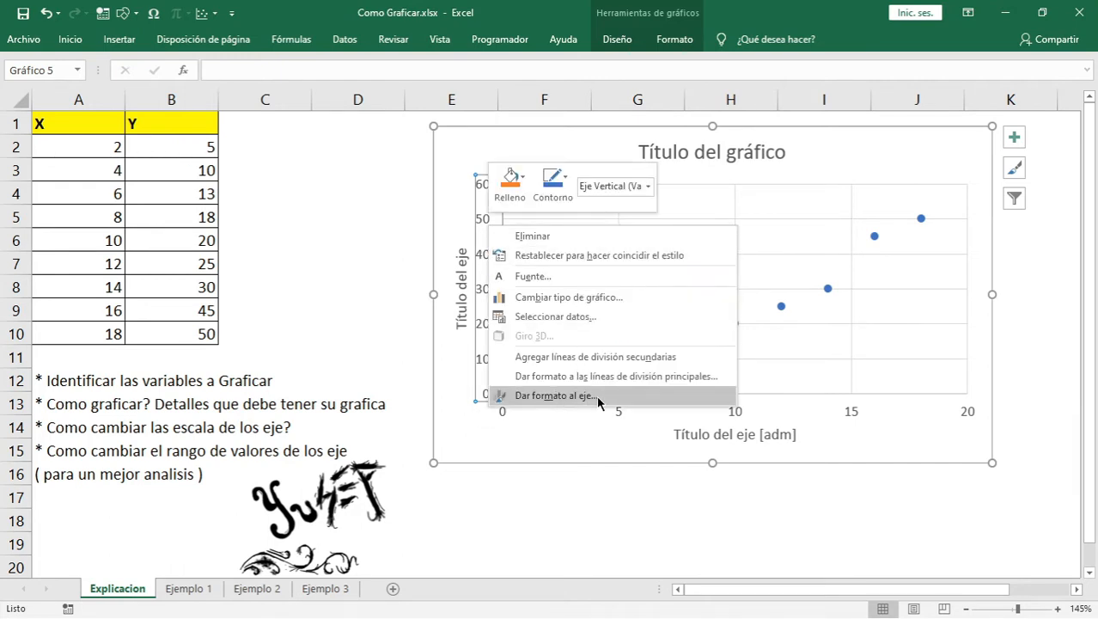
pyautogui.click(567, 397)
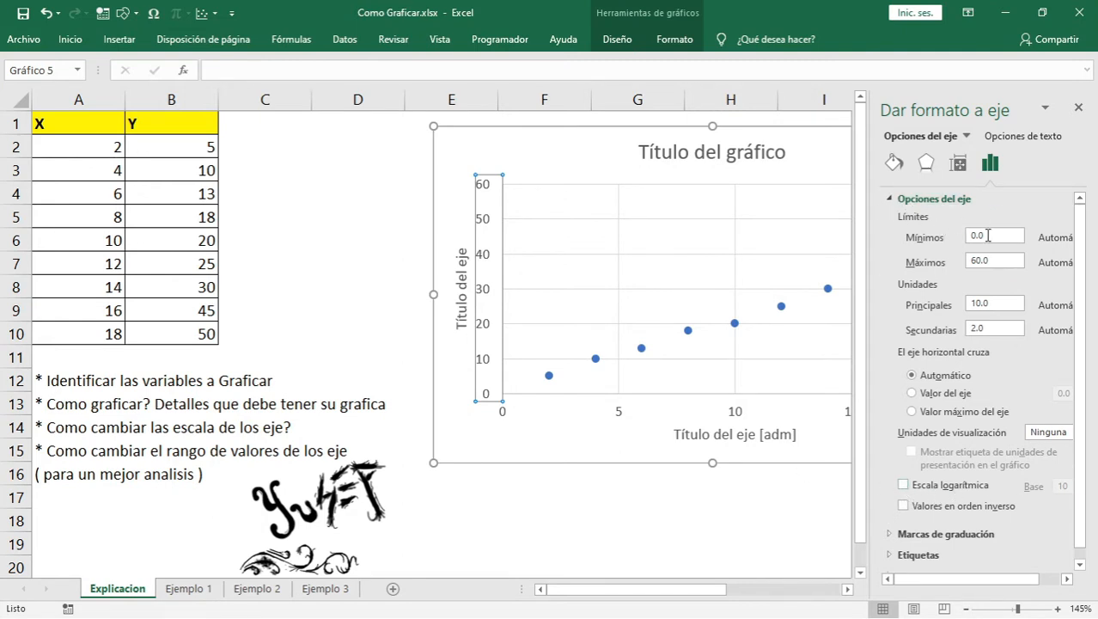
pyautogui.click(903, 485)
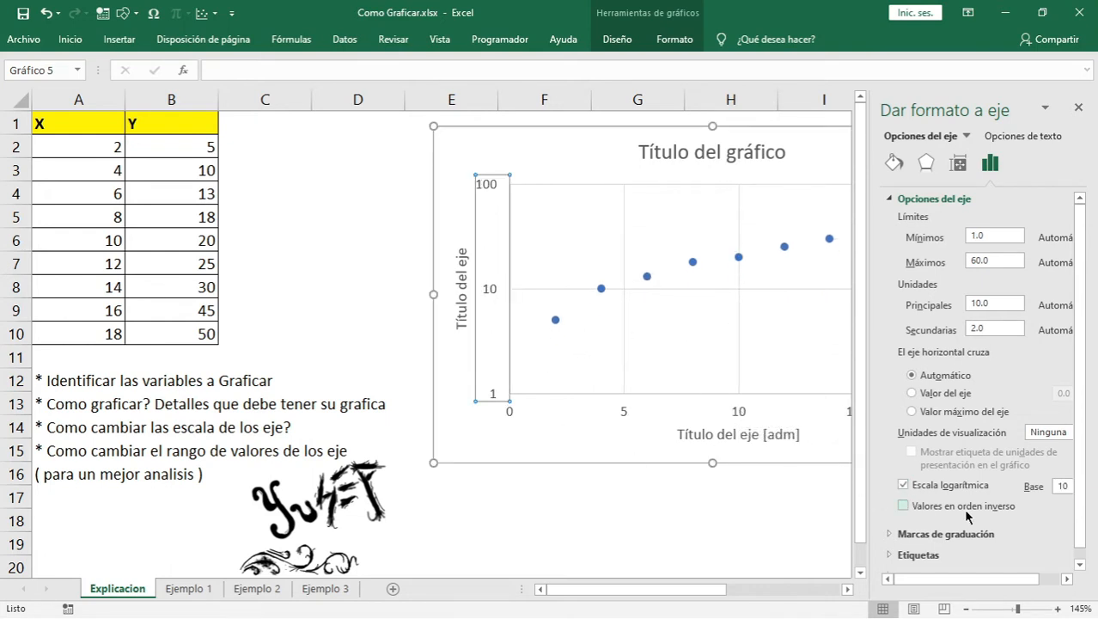
pyautogui.click(904, 507)
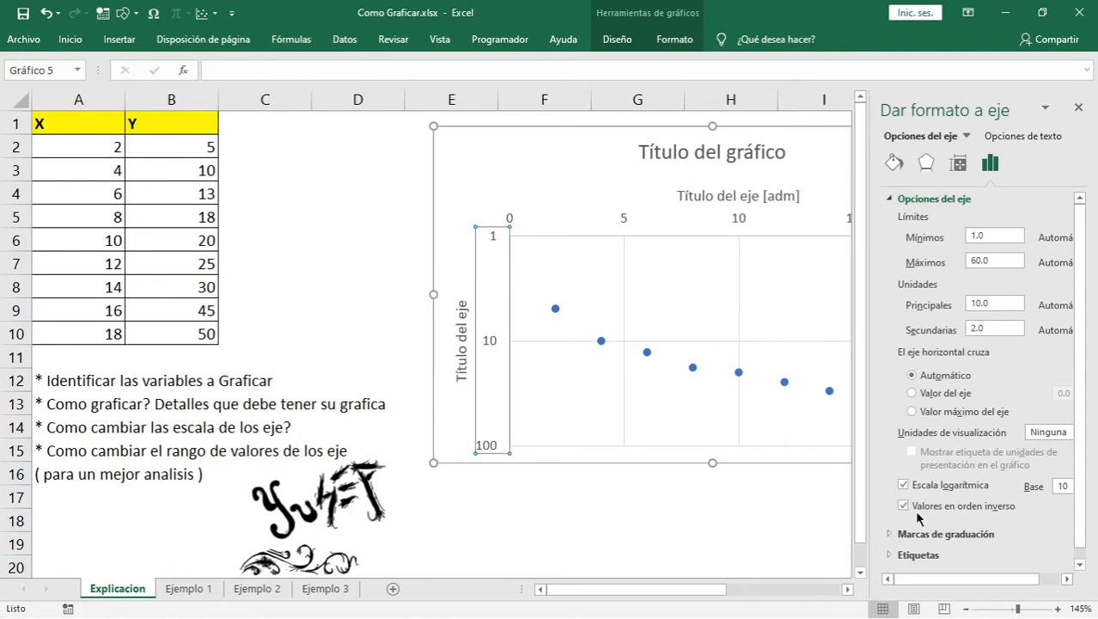
pyautogui.click(903, 506)
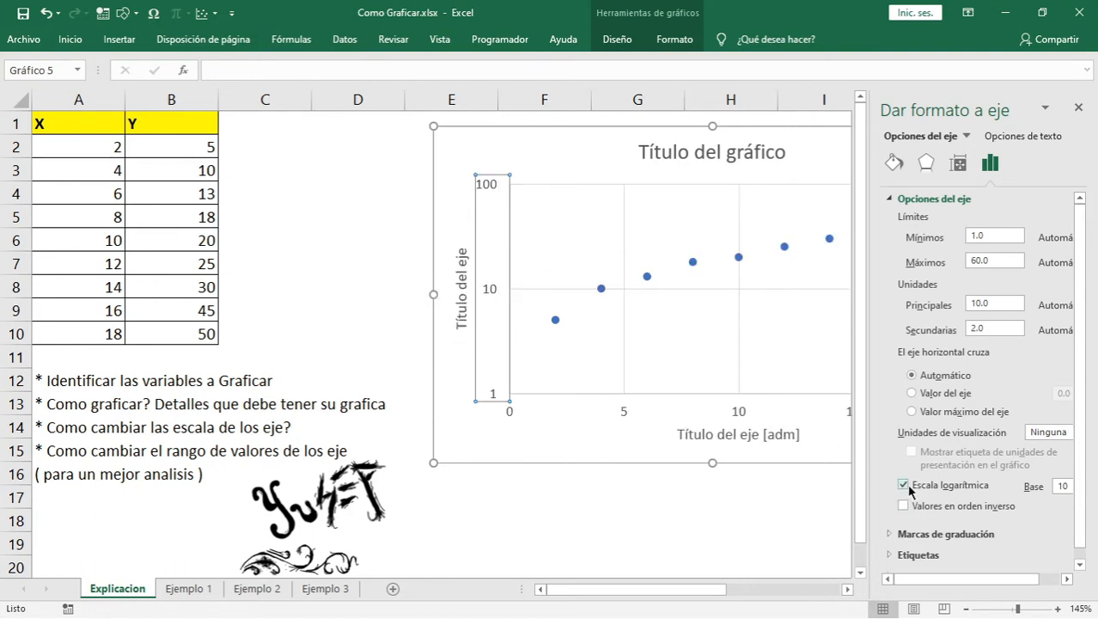
# Step: Return the vertical axis to a linear scale, and switch the horizontal axis's logarithmic scale on and back off
pyautogui.click(904, 485)
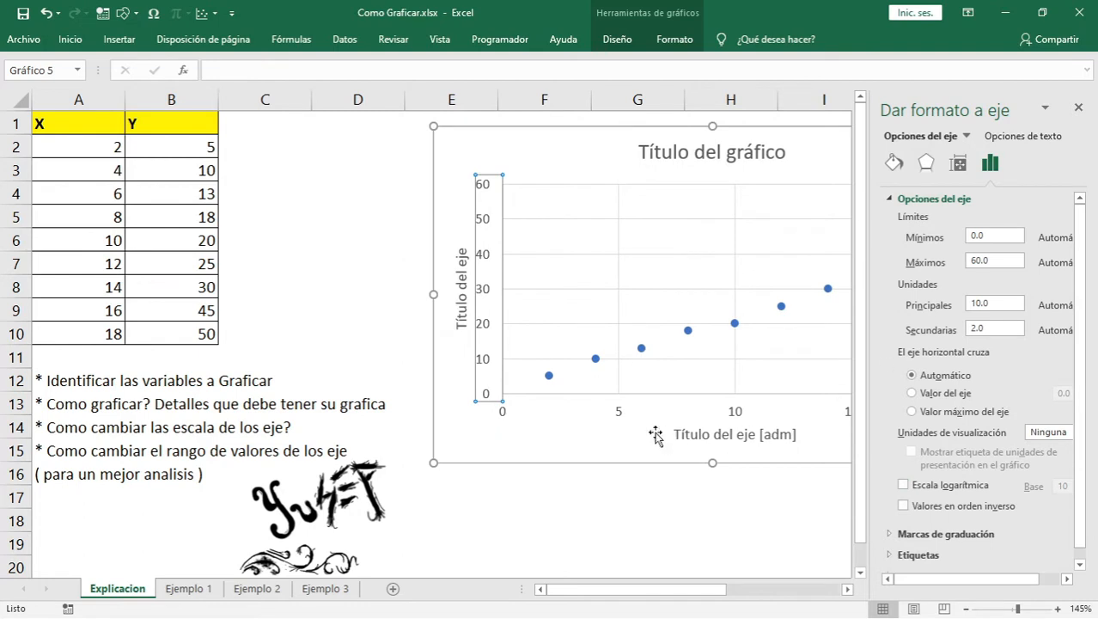
pyautogui.click(619, 413)
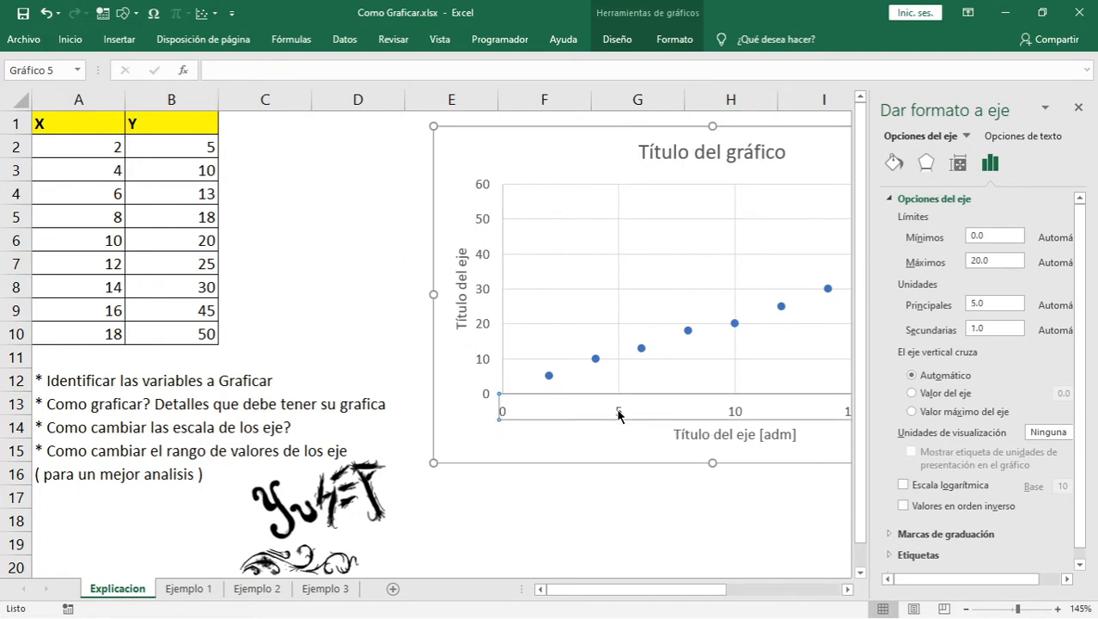
pyautogui.click(904, 486)
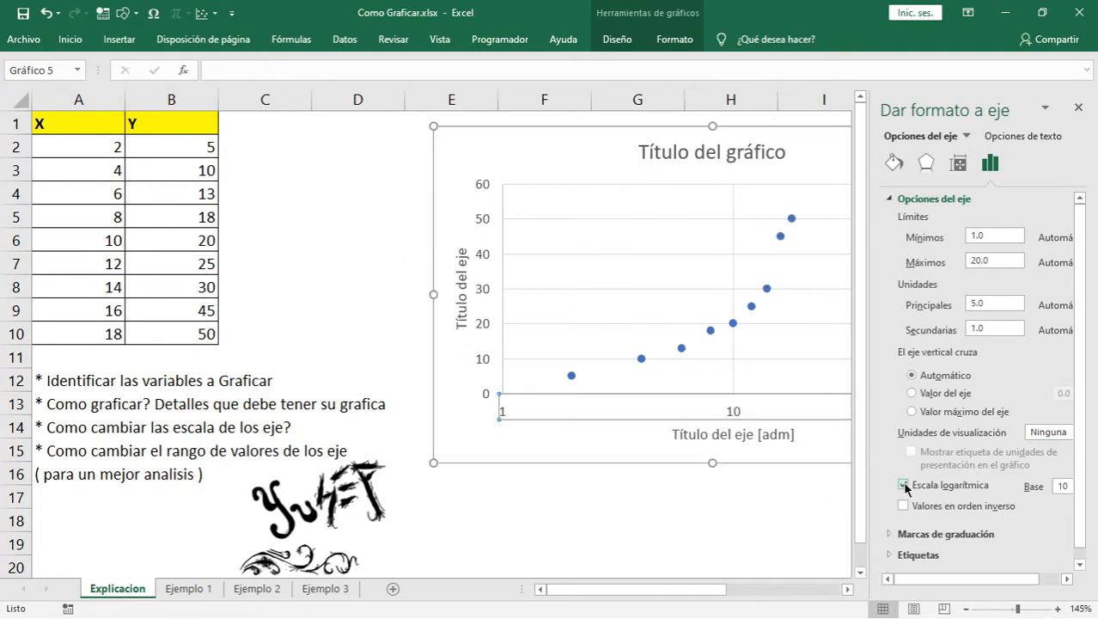
pyautogui.click(905, 486)
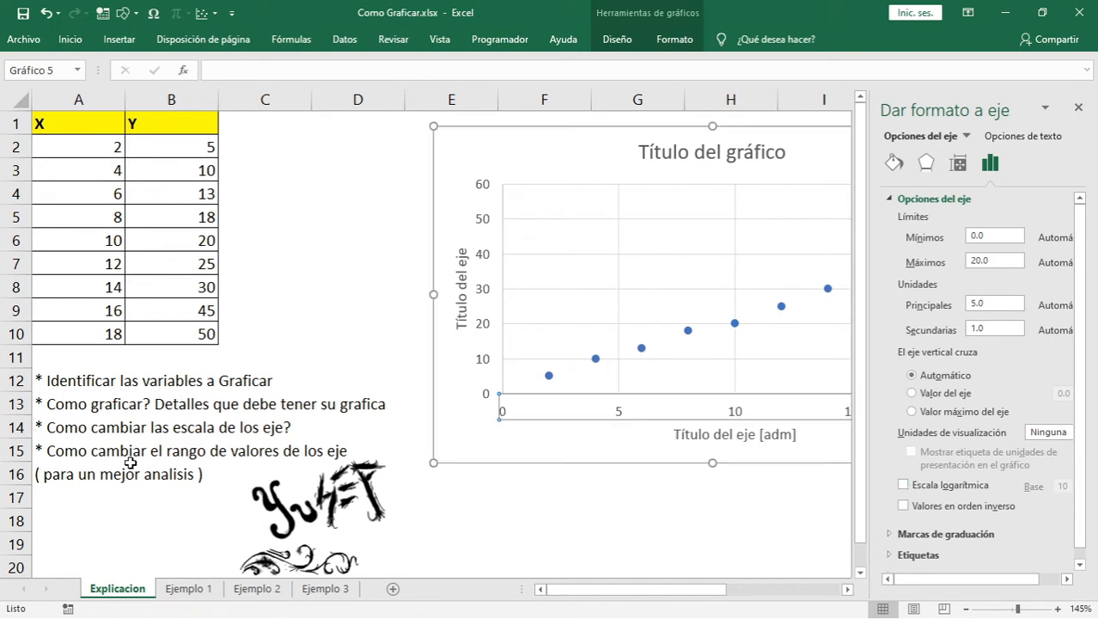
pyautogui.click(1078, 110)
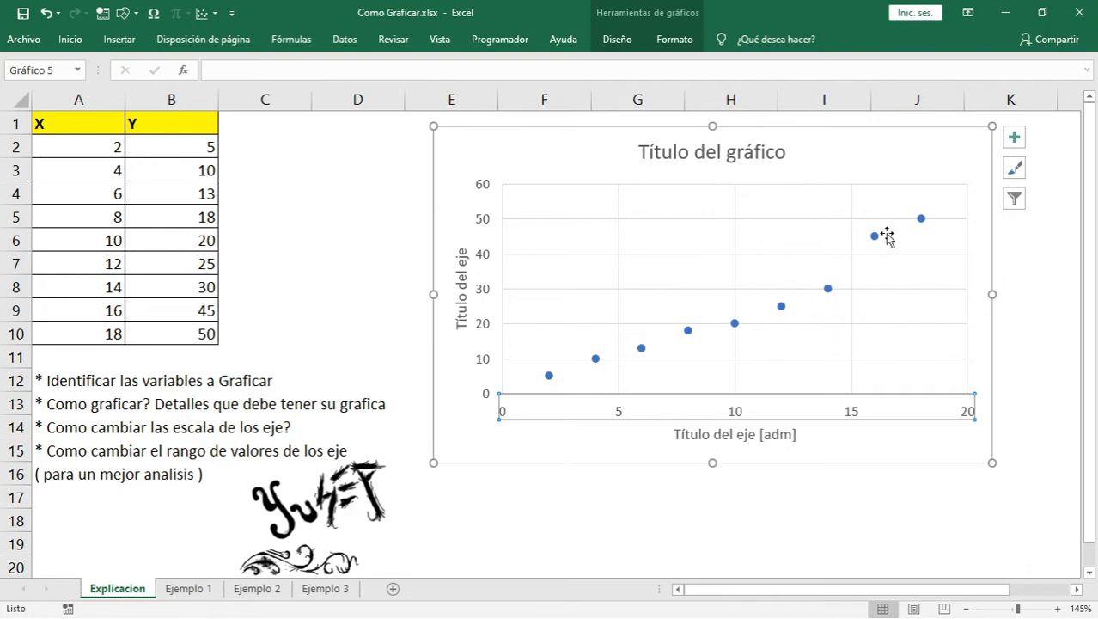
# Step: Set the vertical axis's maximum limit to 100
pyautogui.click(477, 220)
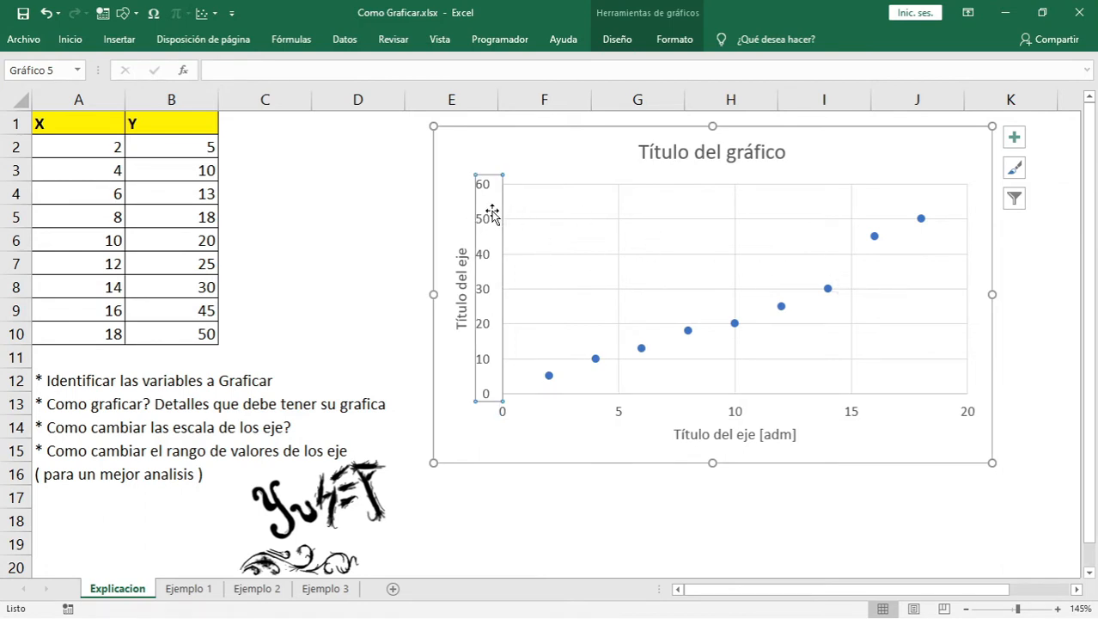
pyautogui.rightClick(484, 311)
pyautogui.click(481, 223)
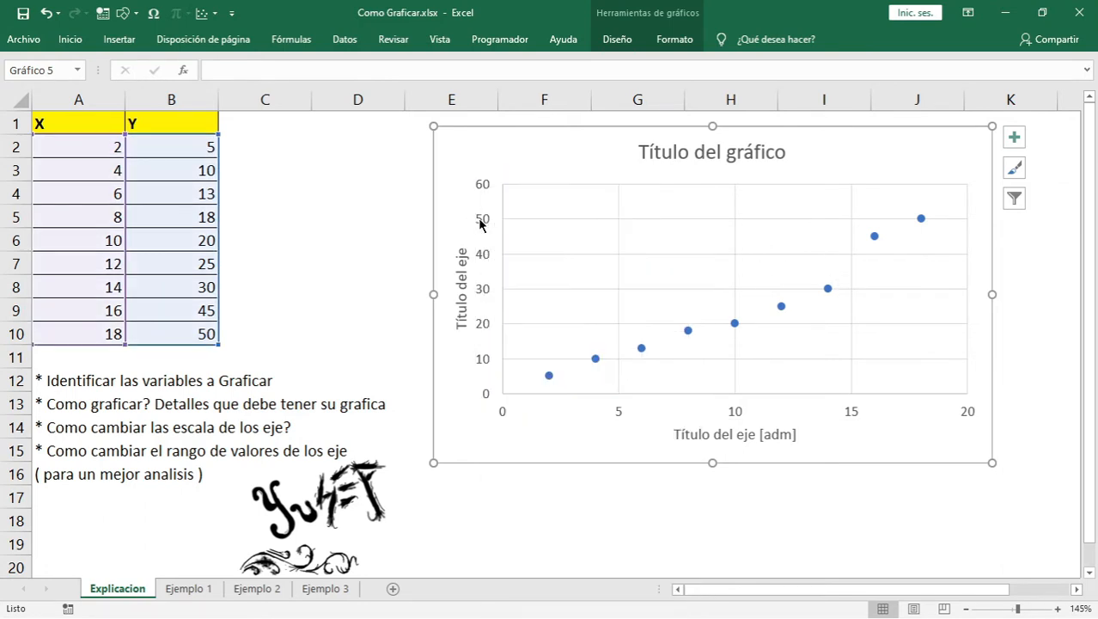
pyautogui.rightClick(480, 225)
pyautogui.click(541, 456)
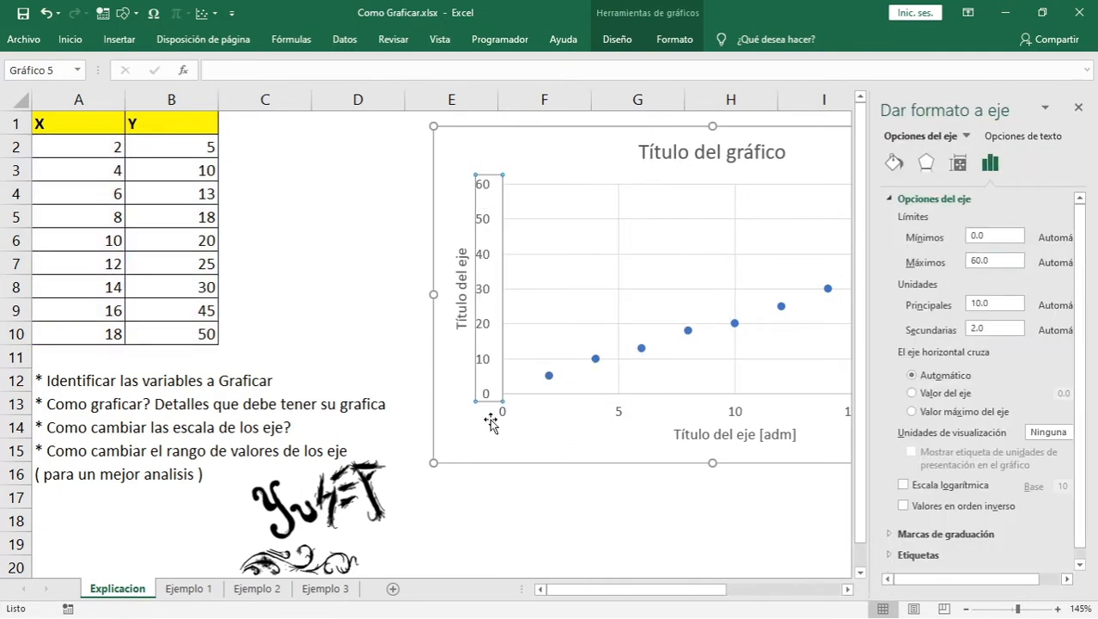
pyautogui.click(972, 260)
pyautogui.write('10')
pyautogui.press('Return')
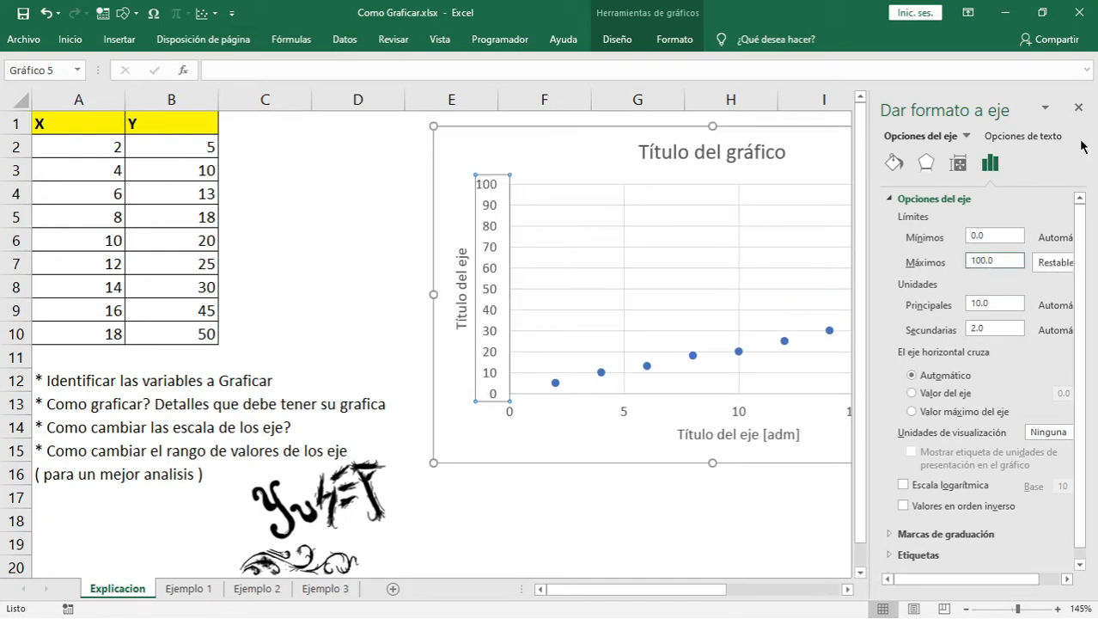
pyautogui.click(1079, 108)
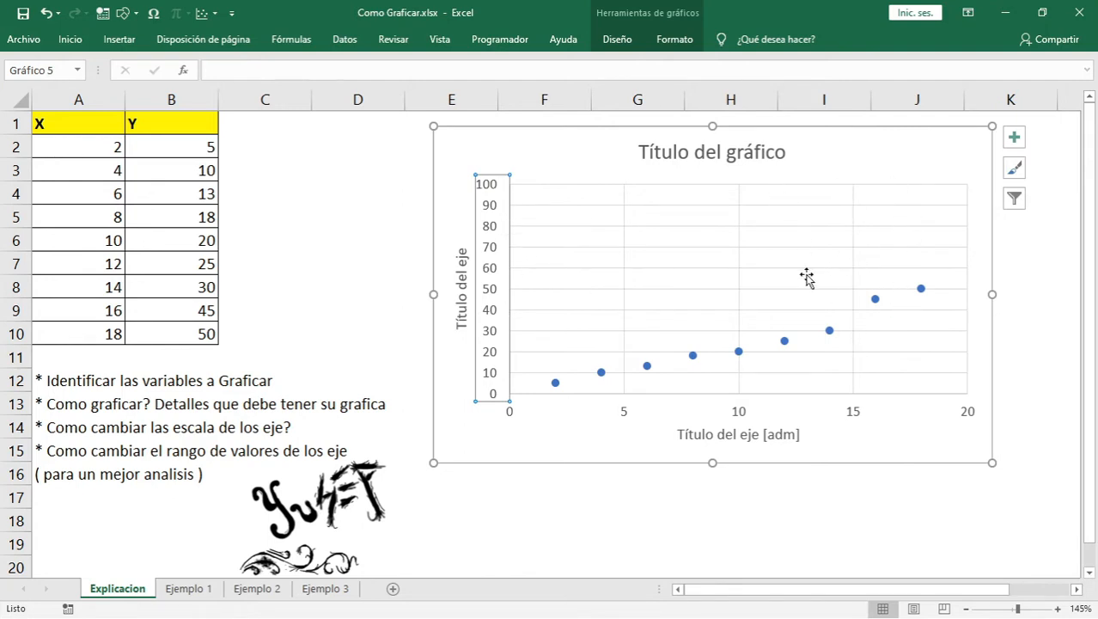
# Step: Set the horizontal axis's maximum limit to 40 and deselect the chart
pyautogui.click(631, 420)
pyautogui.click(847, 412)
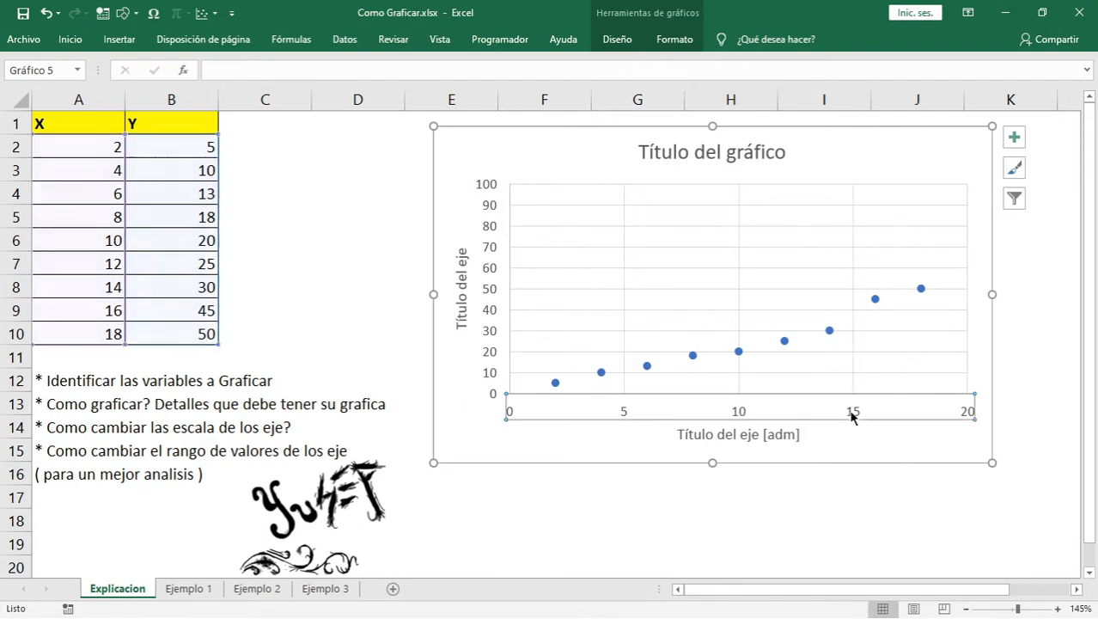
pyautogui.doubleClick(857, 412)
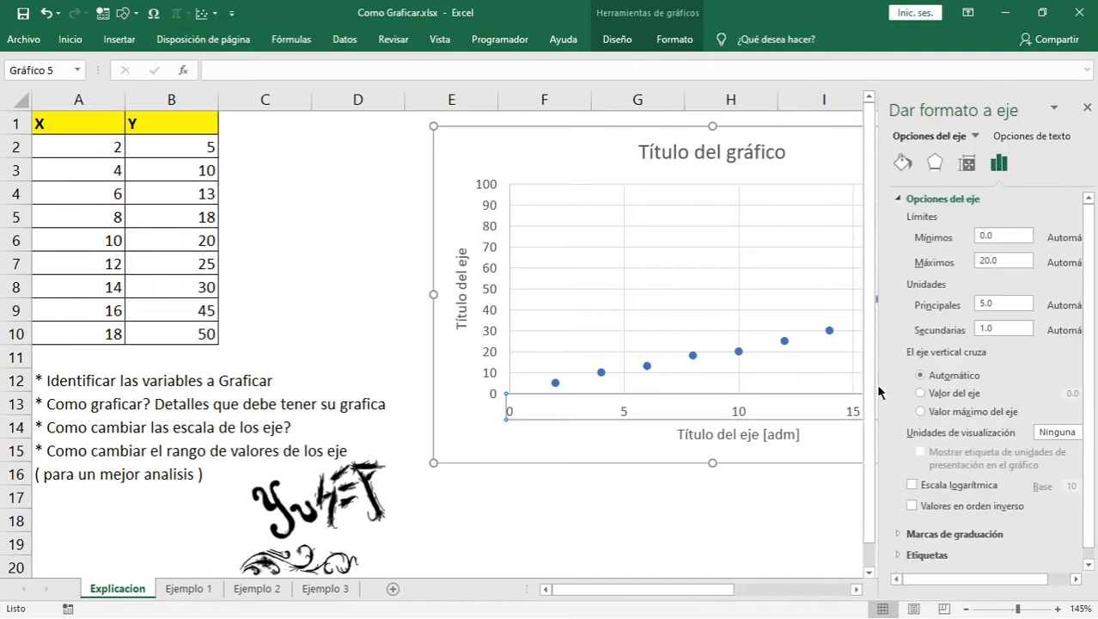
pyautogui.click(979, 261)
pyautogui.press('Return')
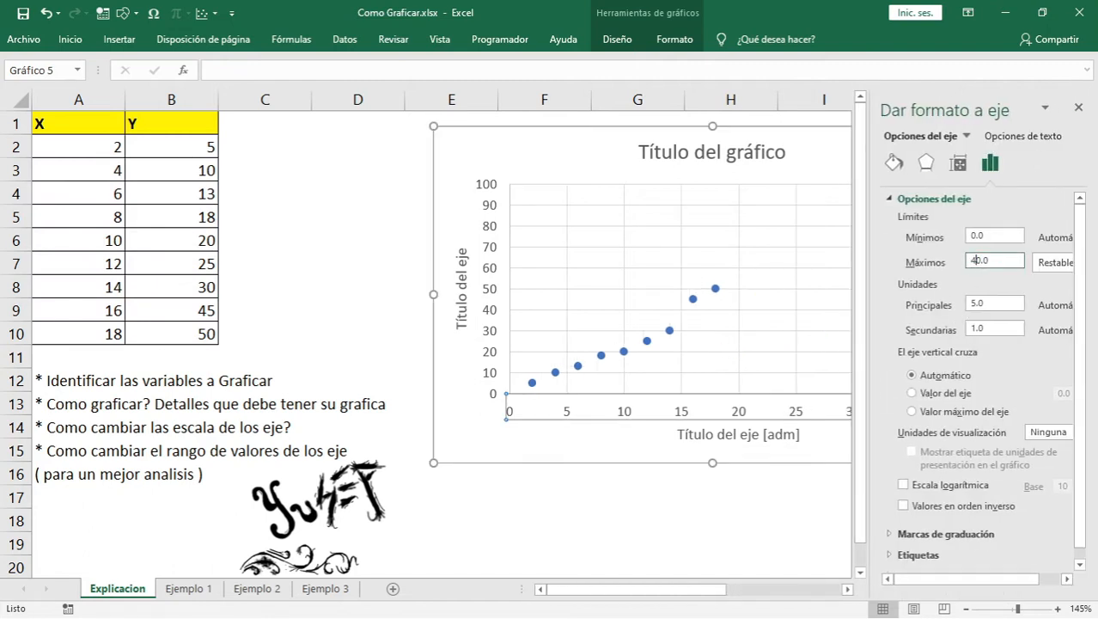
pyautogui.click(764, 521)
pyautogui.click(1079, 109)
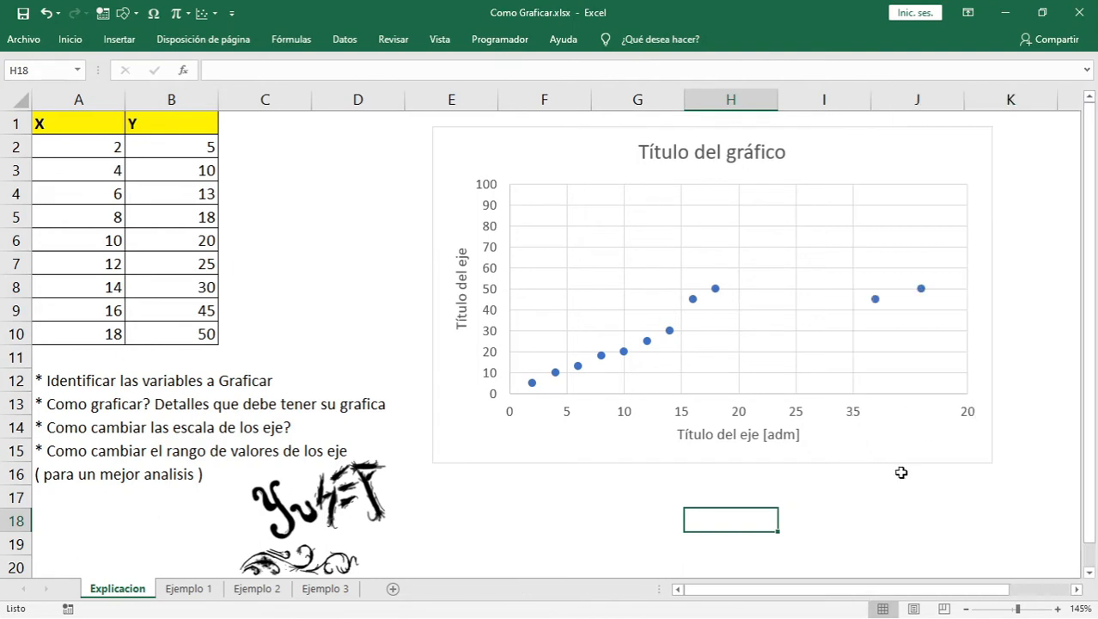
pyautogui.click(911, 497)
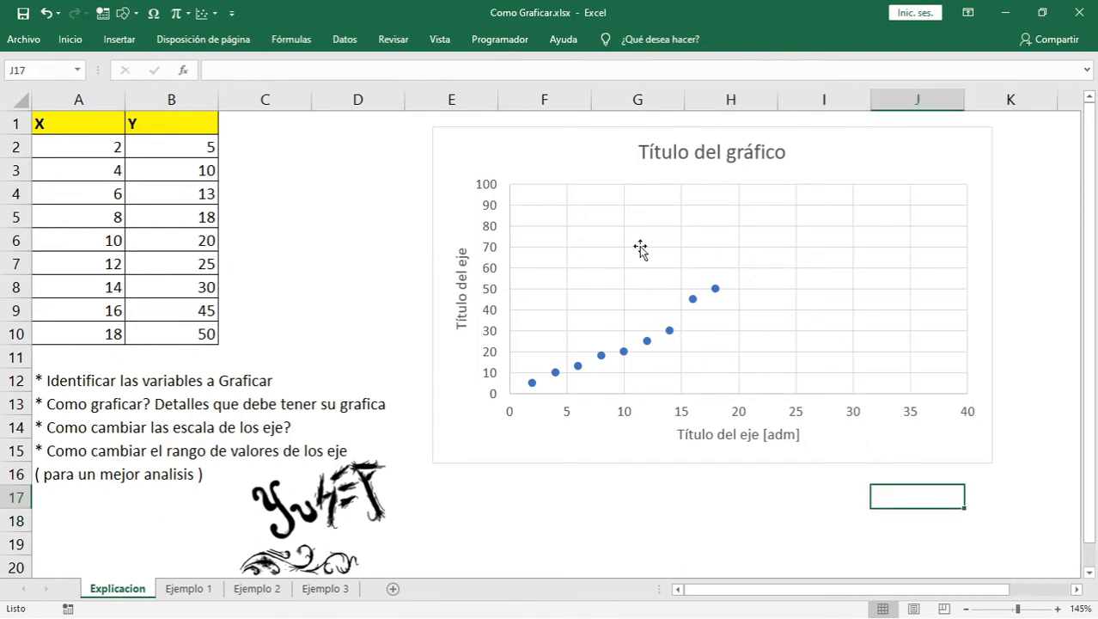
pyautogui.click(463, 293)
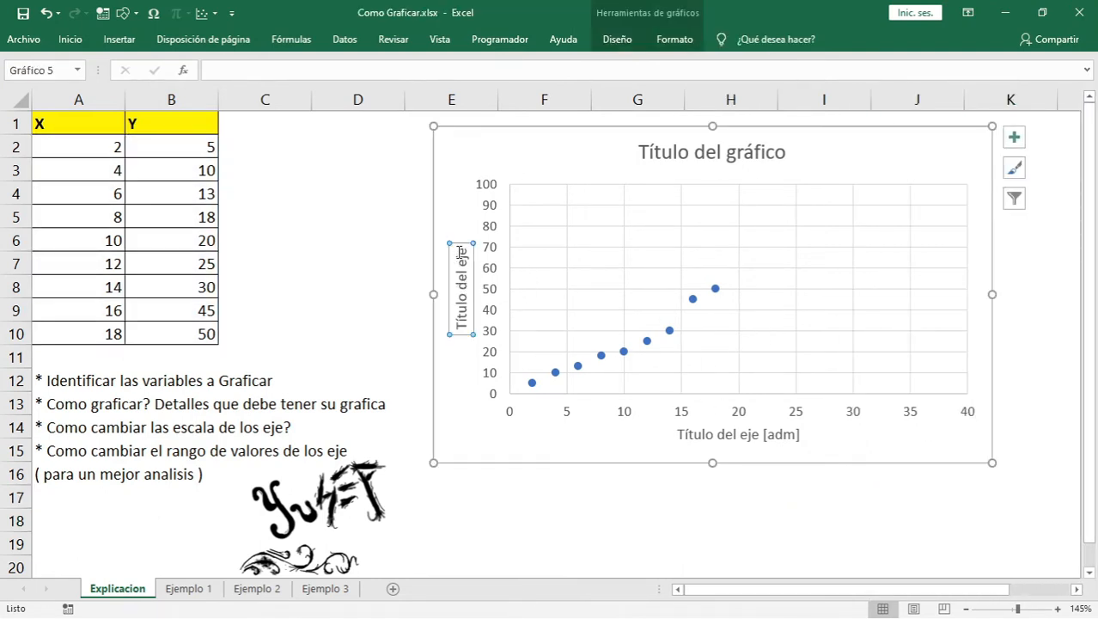
pyautogui.click(703, 436)
pyautogui.click(465, 290)
pyautogui.click(771, 439)
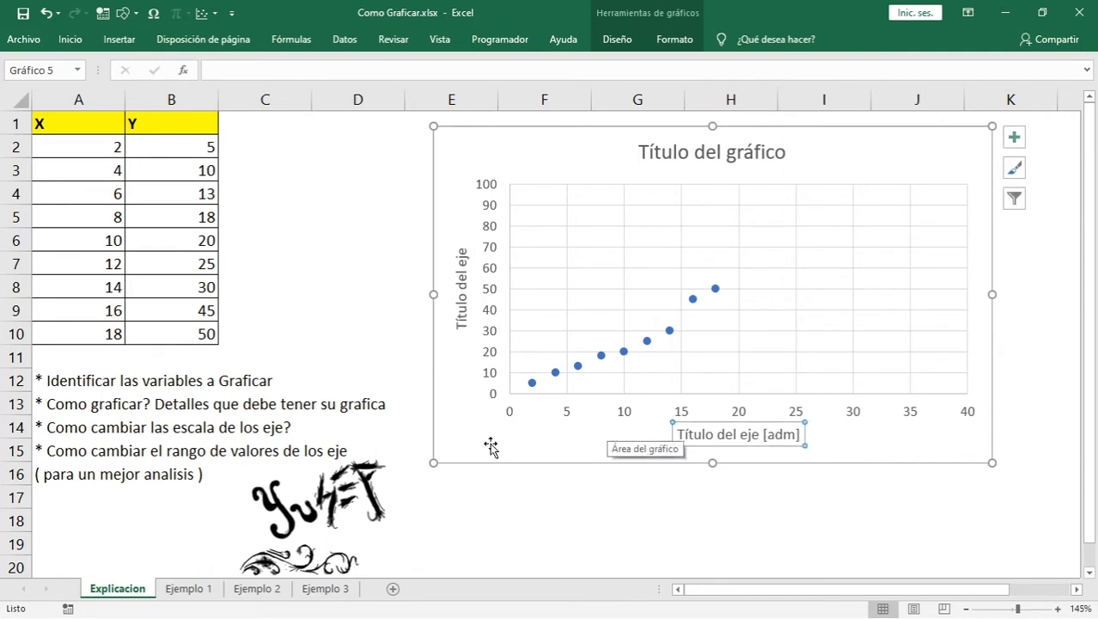
pyautogui.click(556, 523)
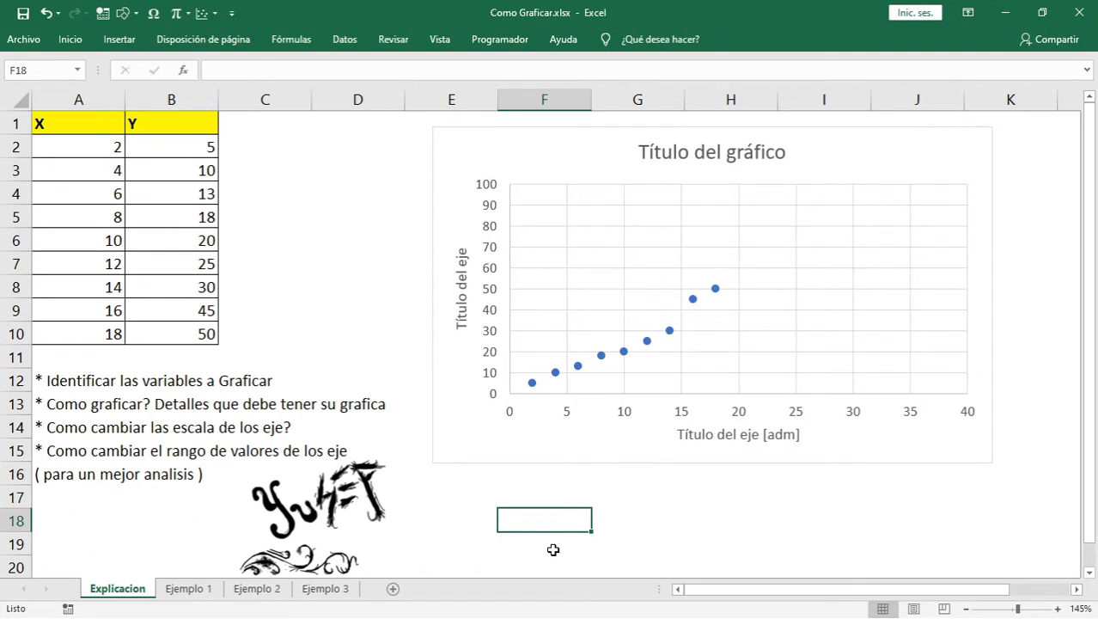
# Step: Switch to the Ejemplo 1 worksheet with the year and flow-rate data
pyautogui.click(175, 590)
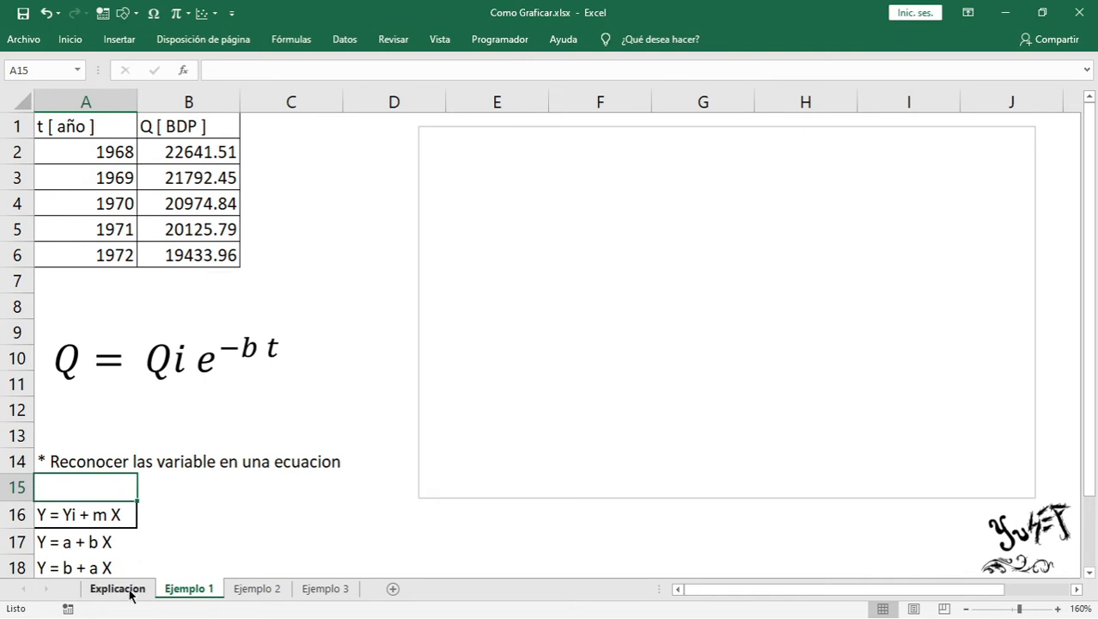
pyautogui.click(99, 588)
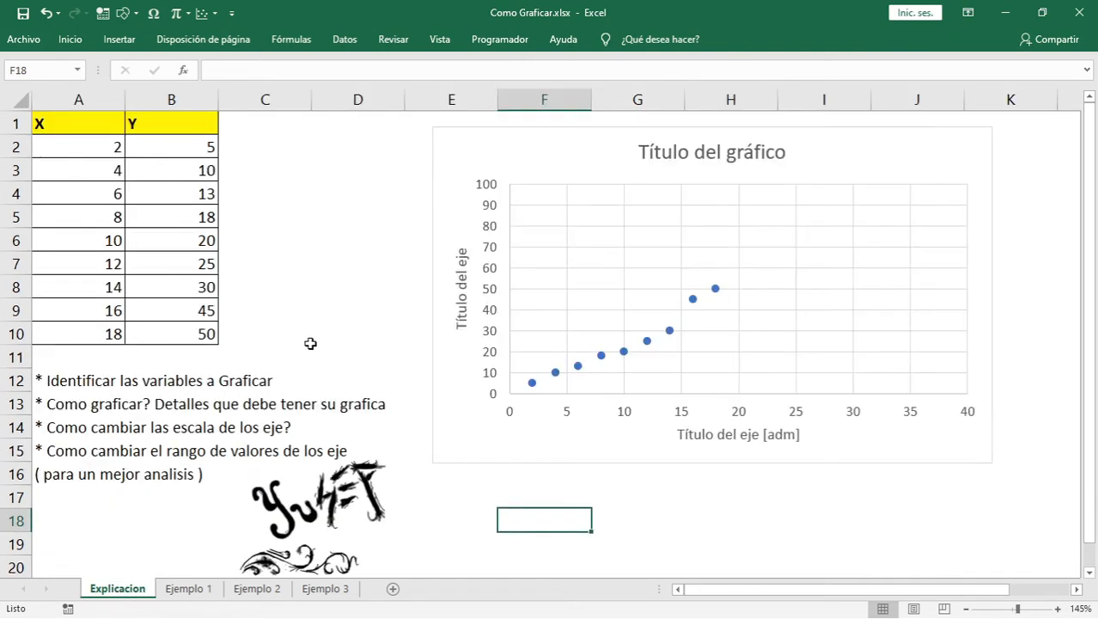
pyautogui.click(182, 589)
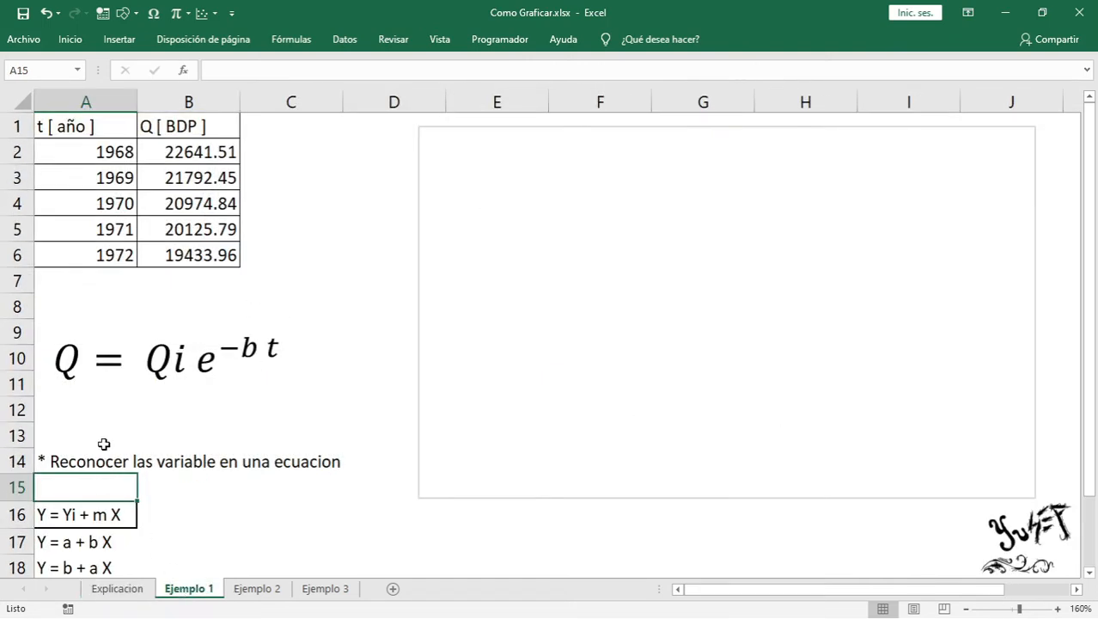
pyautogui.click(277, 382)
pyautogui.click(326, 175)
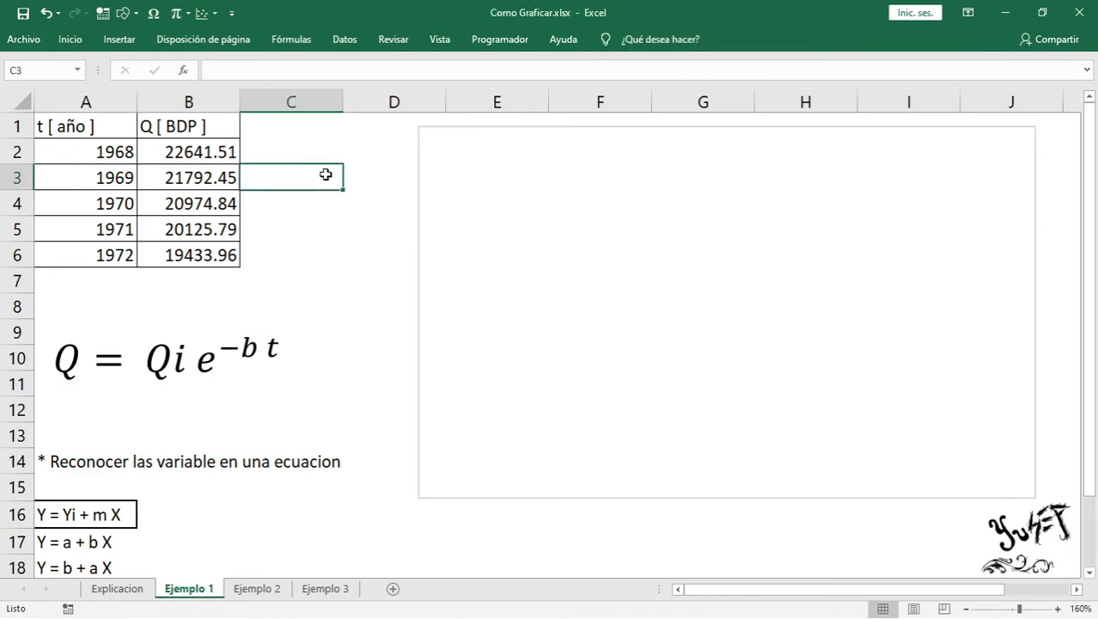
pyautogui.click(318, 254)
pyautogui.click(257, 293)
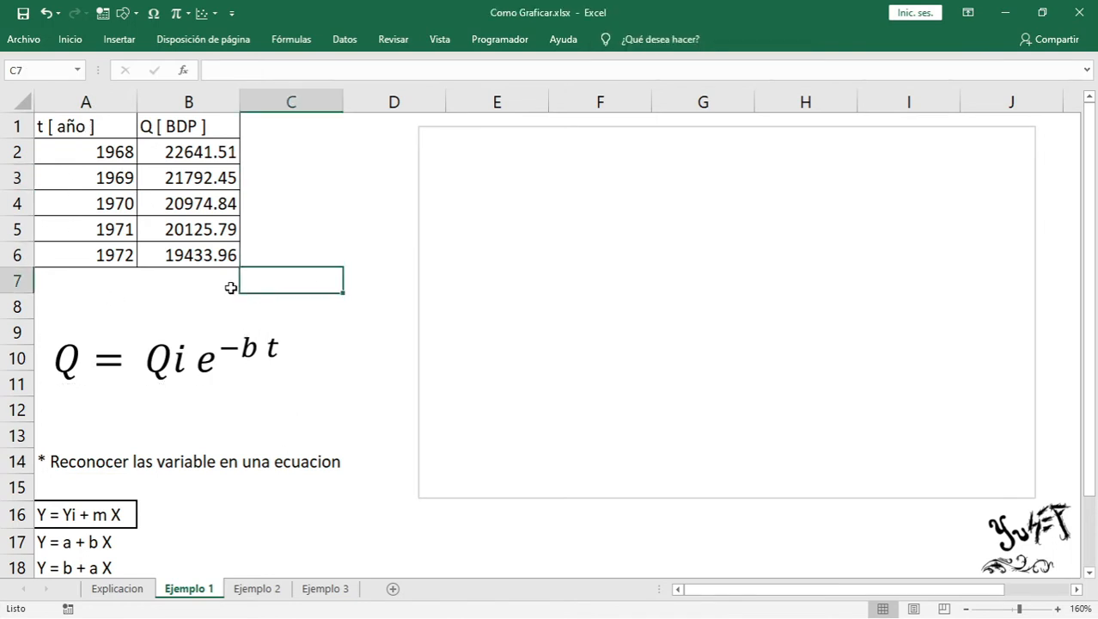
# Step: Compare the straight-line equation forms in A16:A18, matching their intercept and slope terms
pyautogui.click(134, 508)
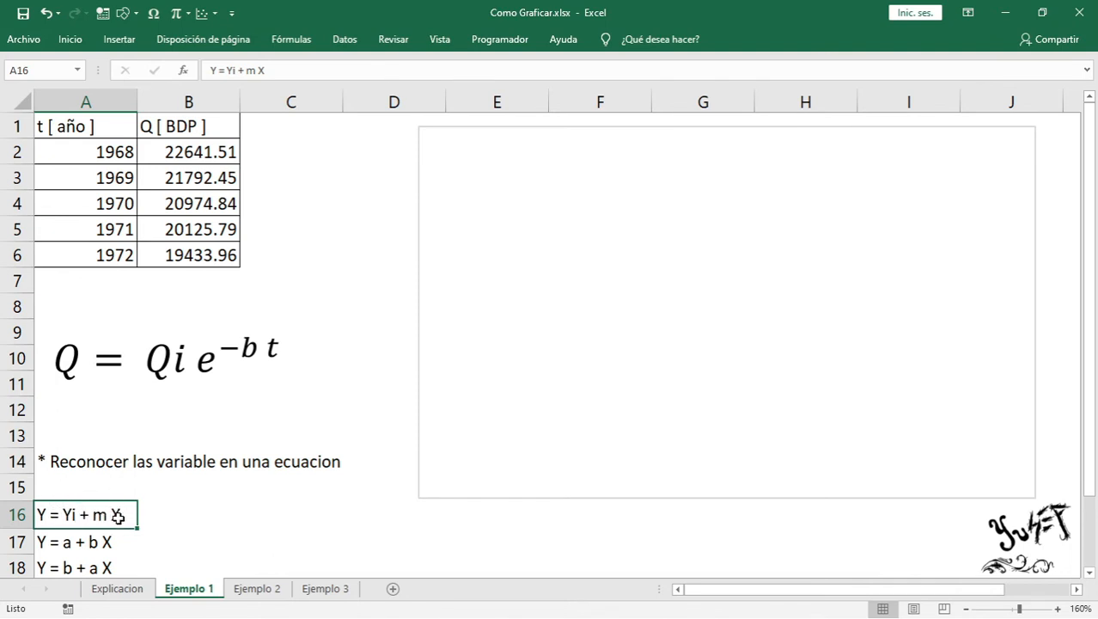
pyautogui.click(75, 546)
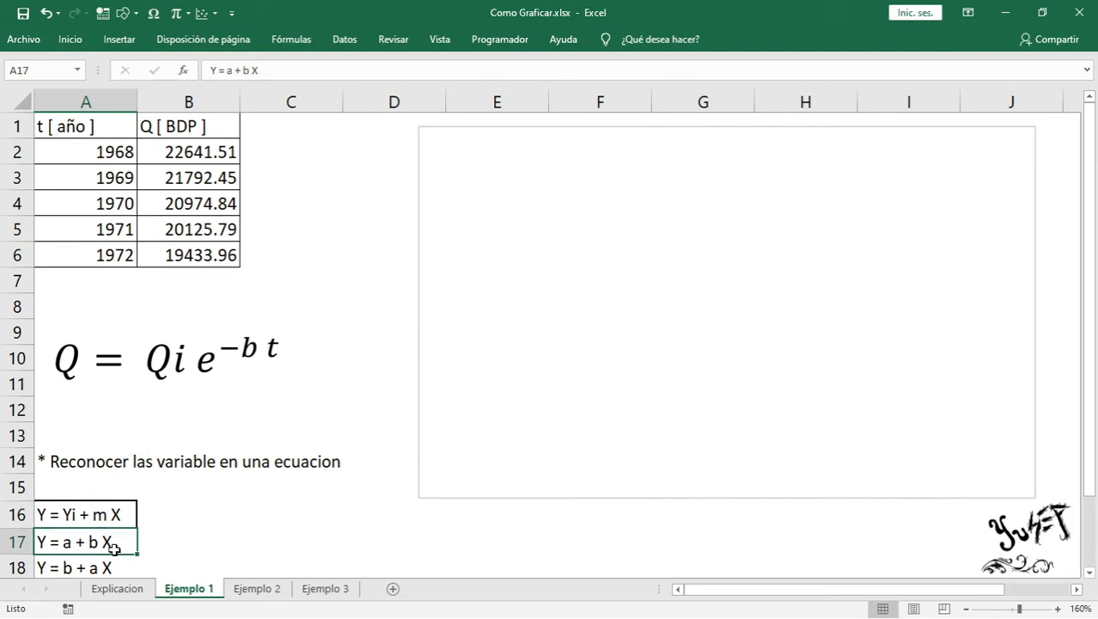
pyautogui.click(65, 574)
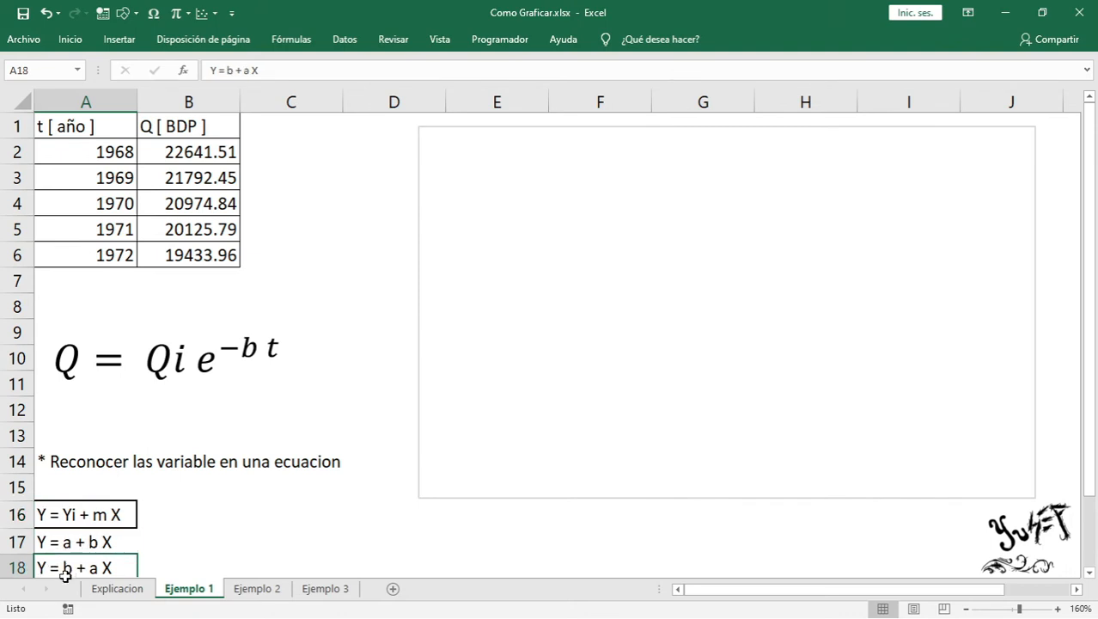
pyautogui.click(113, 543)
pyautogui.click(98, 569)
pyautogui.click(96, 547)
pyautogui.click(110, 513)
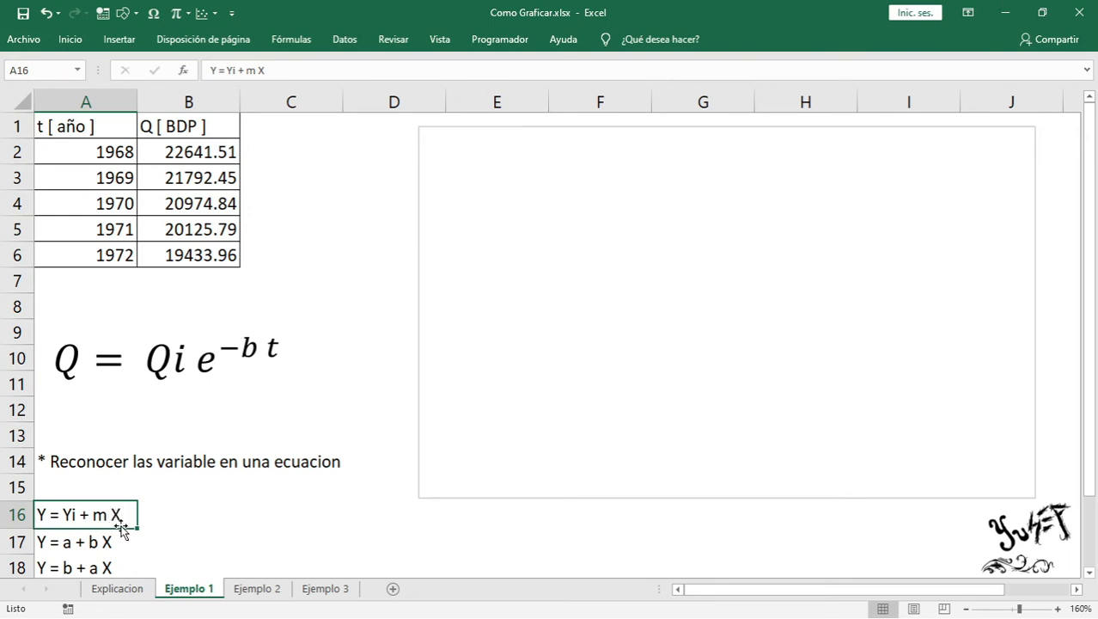
# Step: Examine the terms of the exponential equation for Q, and match its variables to the t and Q columns of the table
pyautogui.click(175, 364)
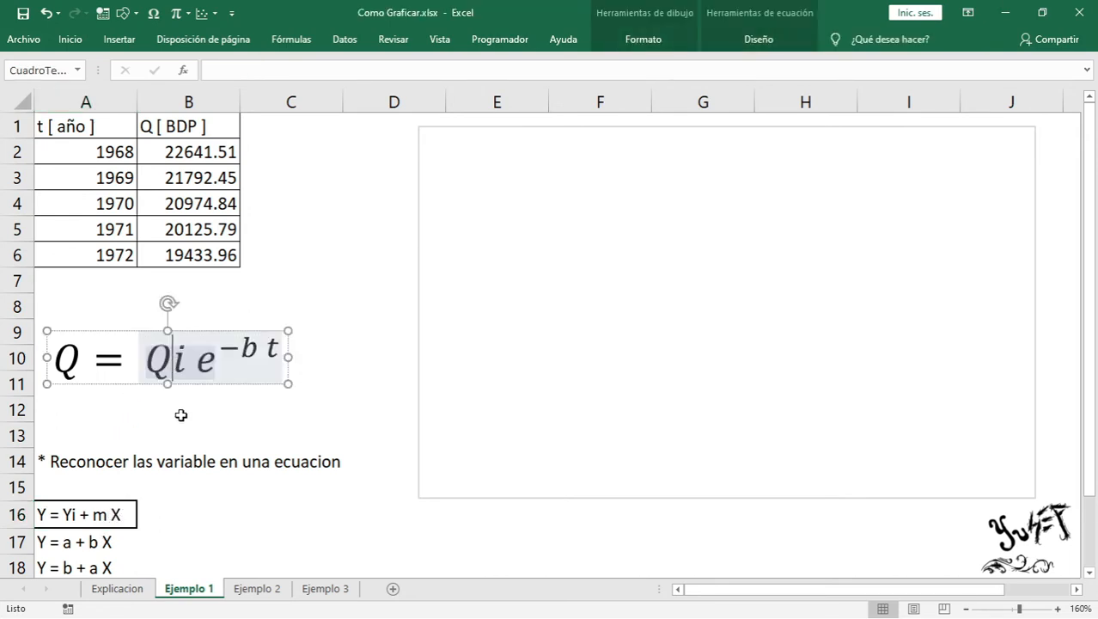
pyautogui.click(177, 413)
pyautogui.click(78, 364)
pyautogui.doubleClick(66, 364)
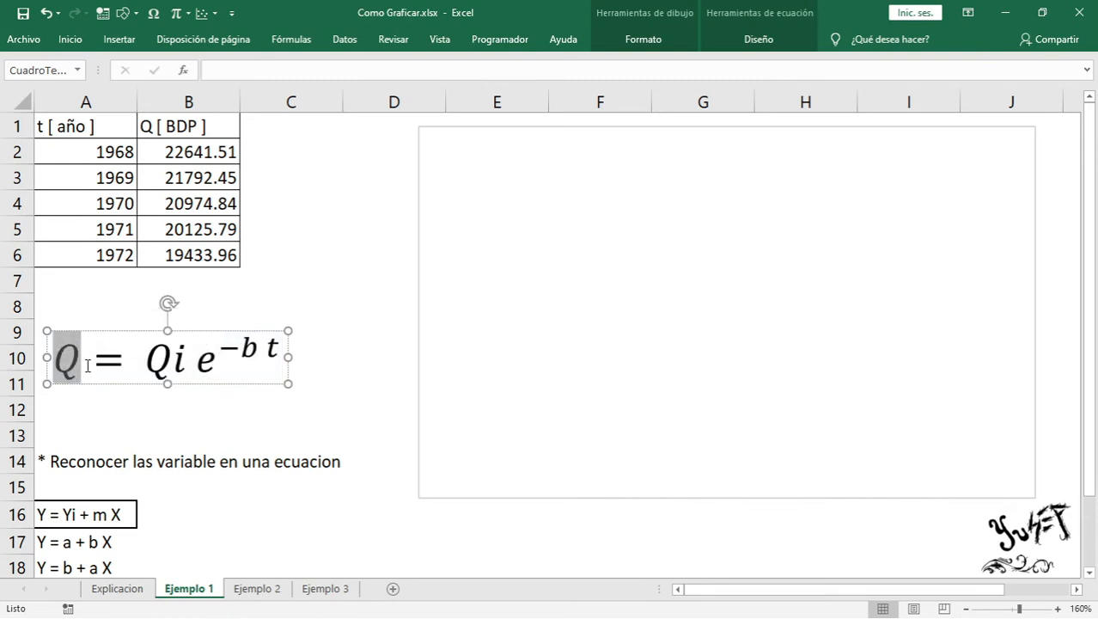
pyautogui.click(70, 362)
pyautogui.doubleClick(144, 357)
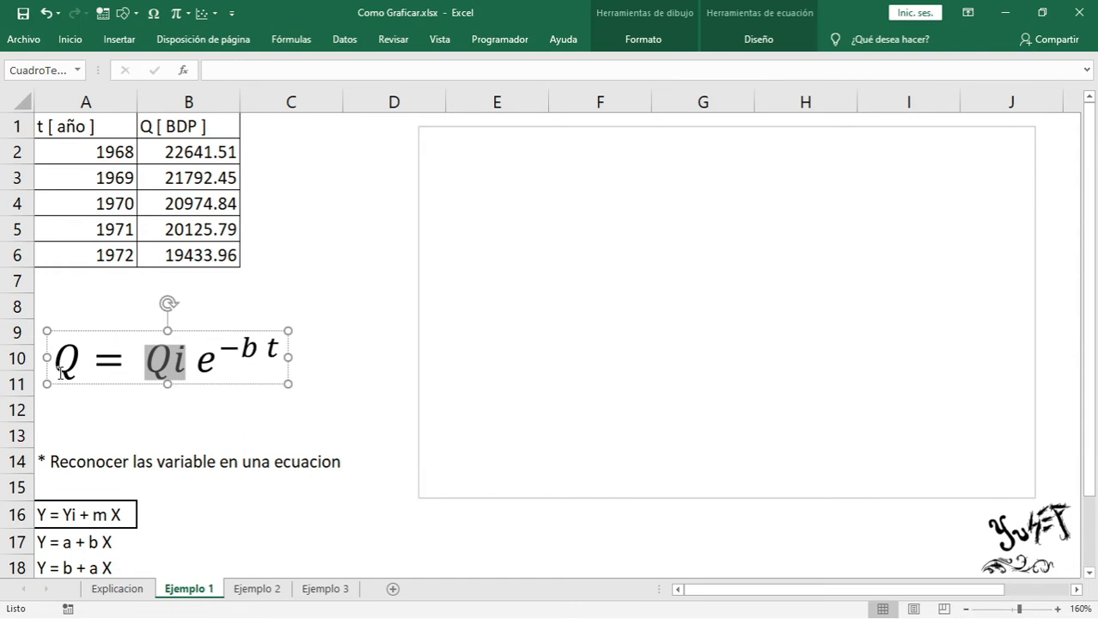
pyautogui.click(204, 368)
pyautogui.doubleClick(204, 368)
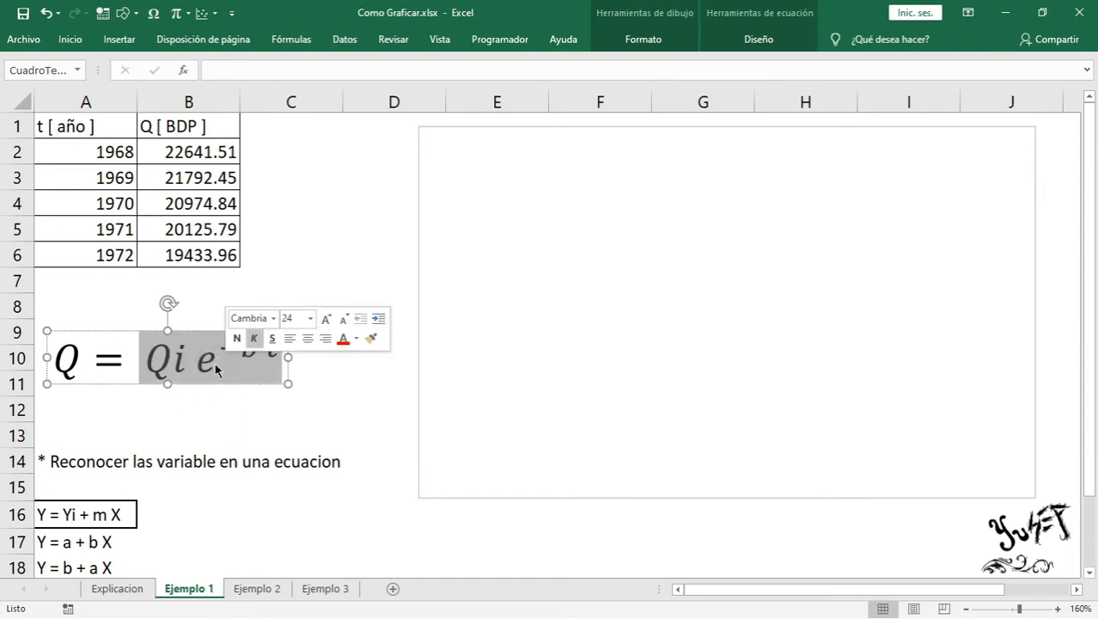
pyautogui.click(208, 402)
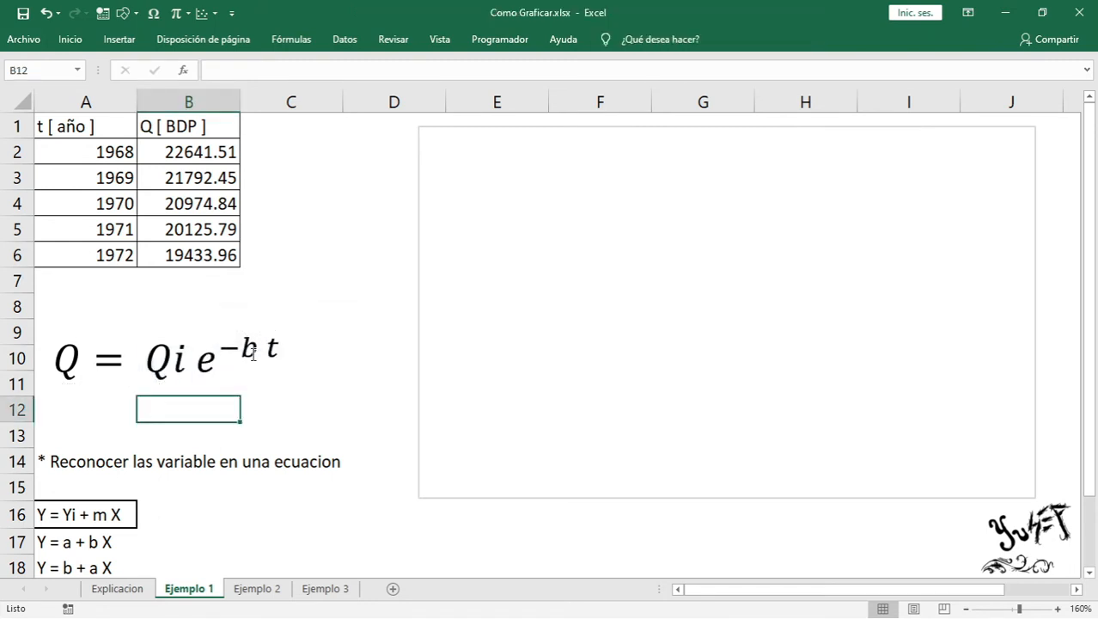
pyautogui.moveTo(112, 121); pyautogui.dragTo(103, 228)
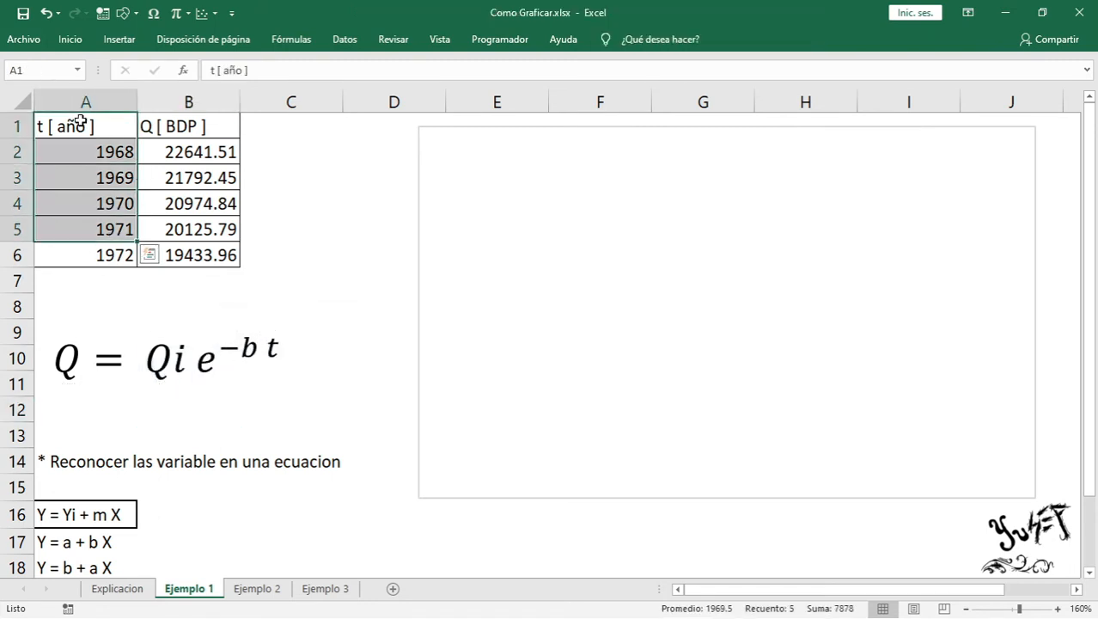
pyautogui.click(172, 126)
pyautogui.moveTo(243, 349); pyautogui.dragTo(281, 353)
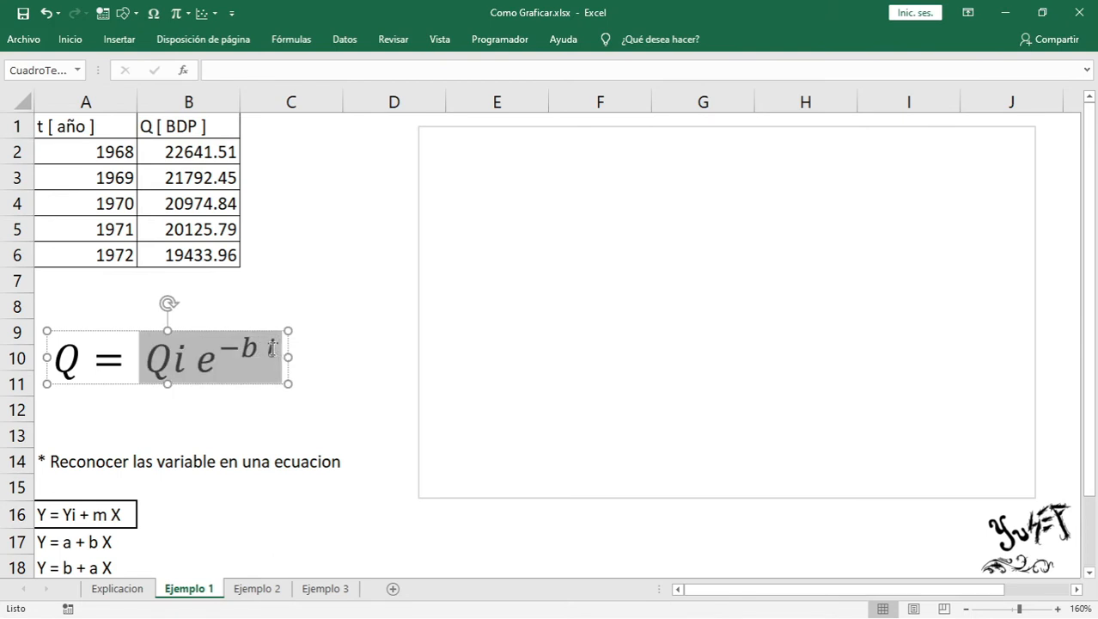
pyautogui.click(272, 348)
pyautogui.doubleClick(272, 348)
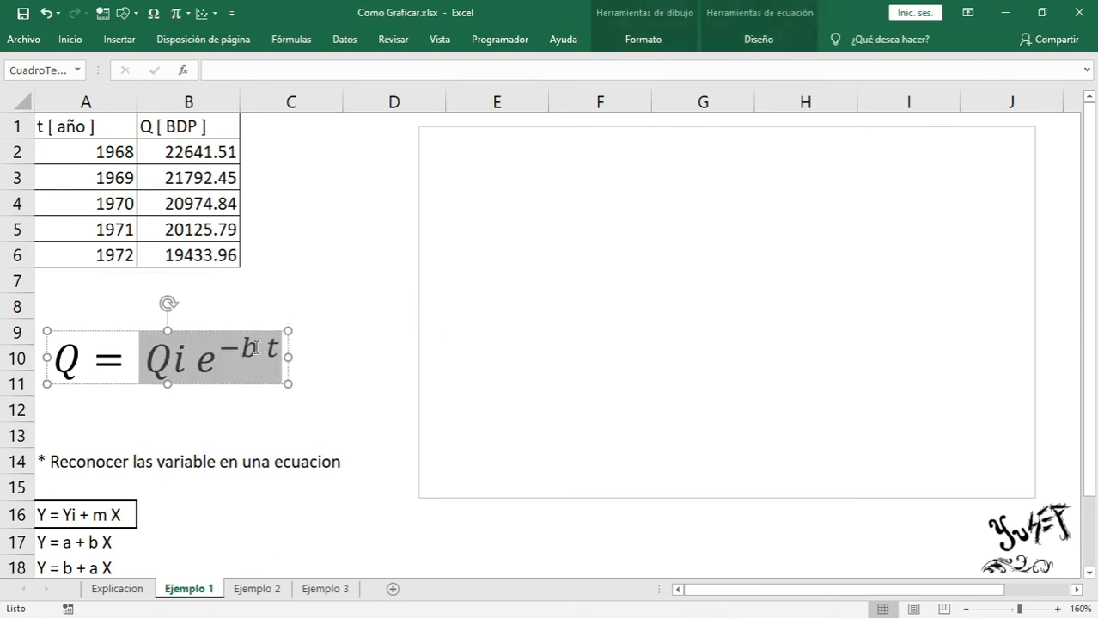
# Step: Label the Q column as y in B7 and the t column as x in A7, matching the exponential equation's variables
pyautogui.click(271, 349)
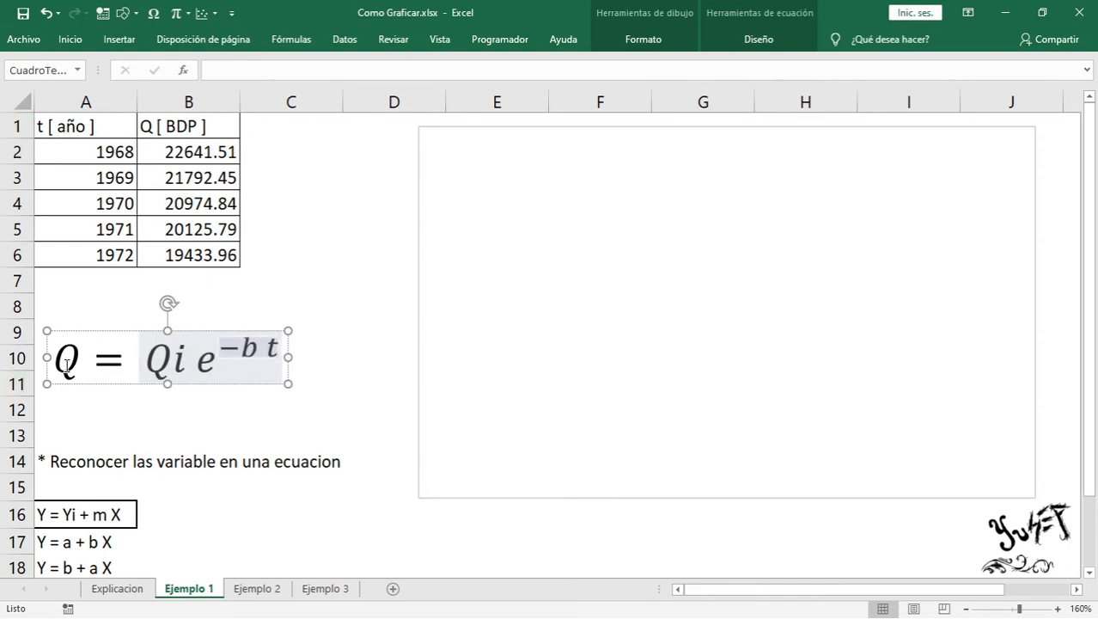
pyautogui.click(187, 278)
pyautogui.write('y')
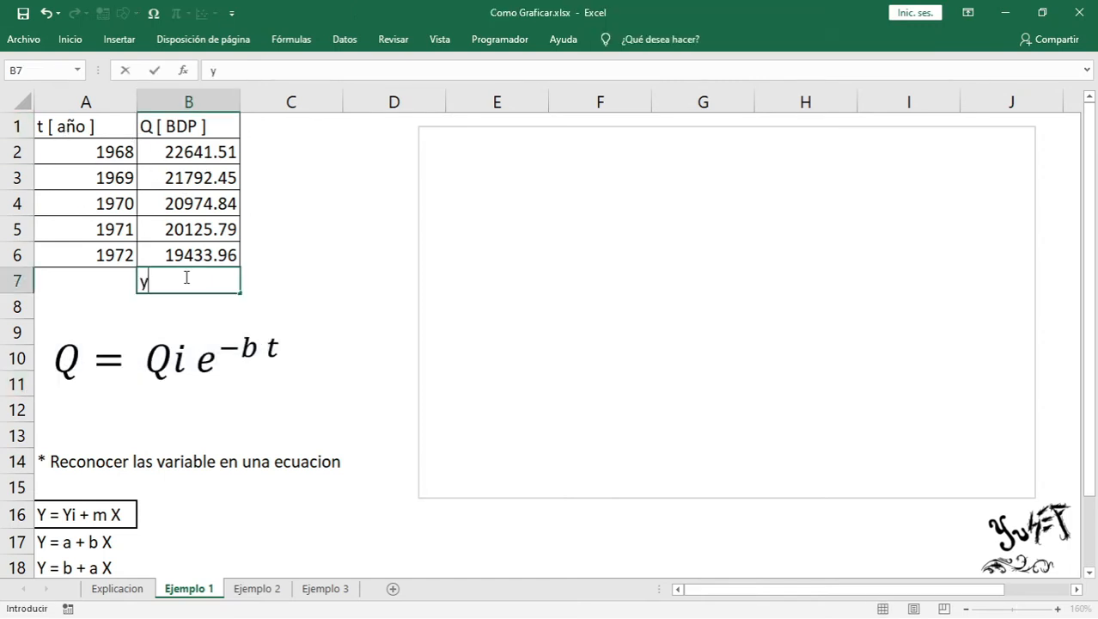
pyautogui.click(89, 278)
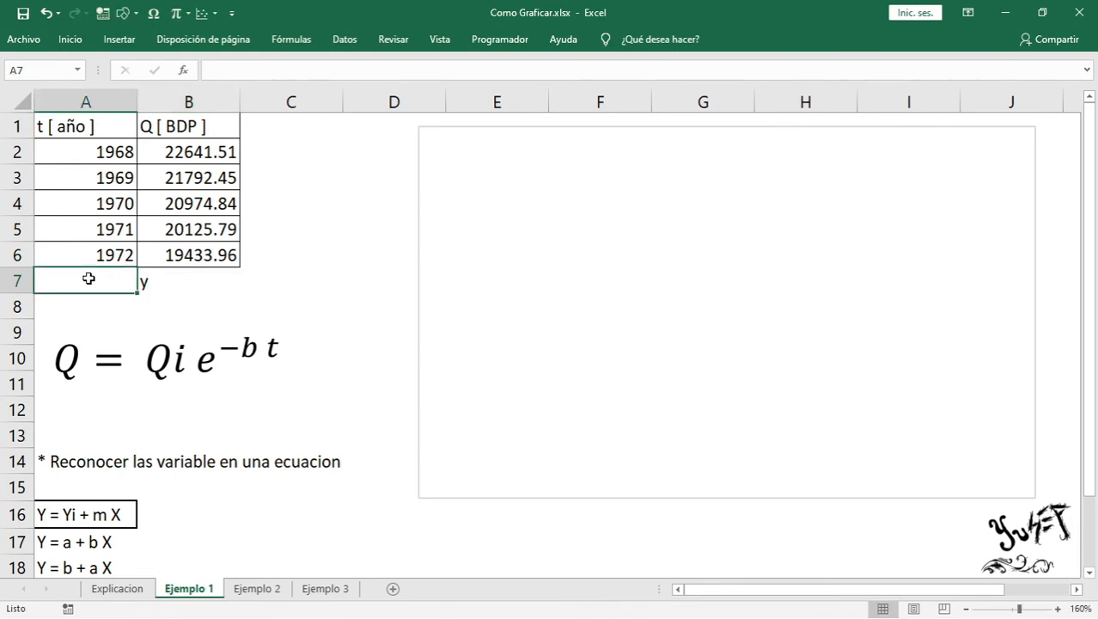
pyautogui.write('x')
pyautogui.click(160, 428)
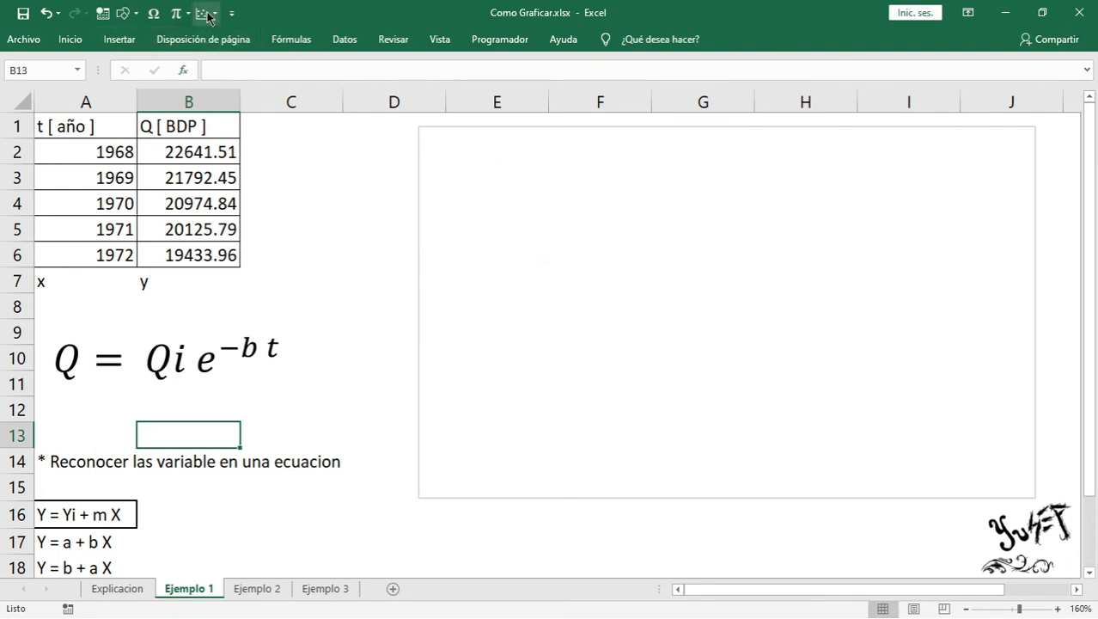
# Step: Add a data series to the empty Ejemplo 1 chart, taking its X values from the years in A2:A6
pyautogui.rightClick(589, 190)
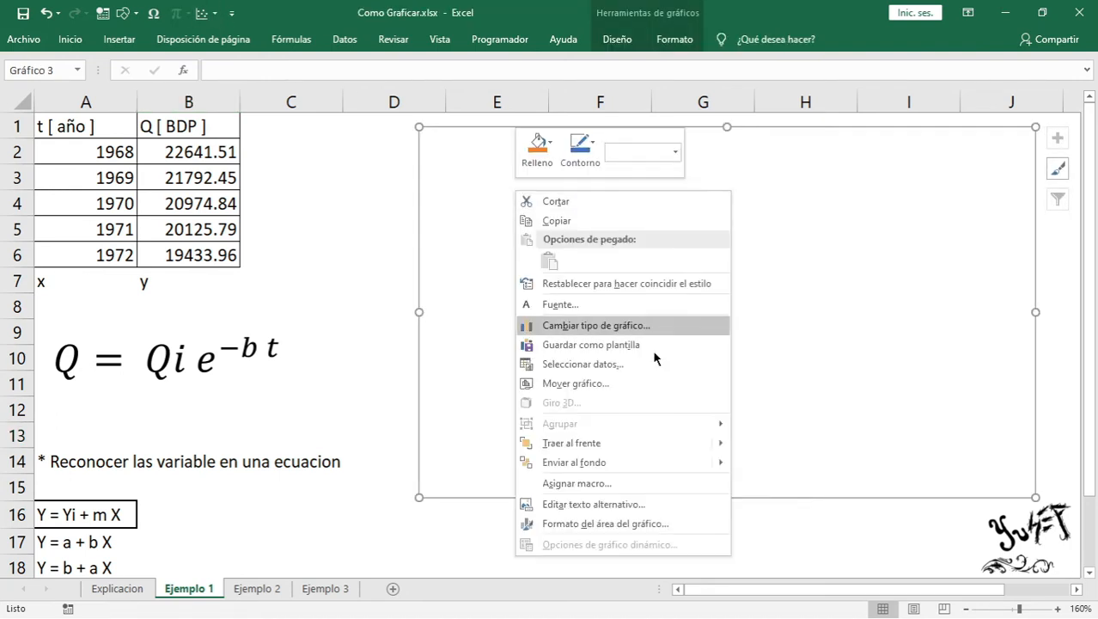
pyautogui.click(613, 363)
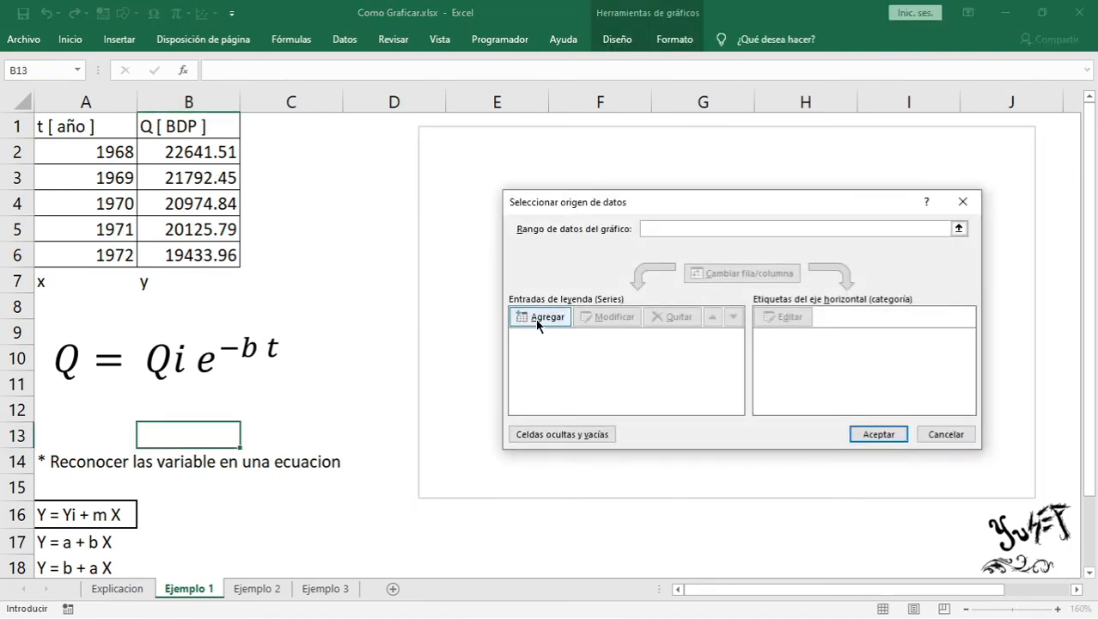
pyautogui.click(545, 316)
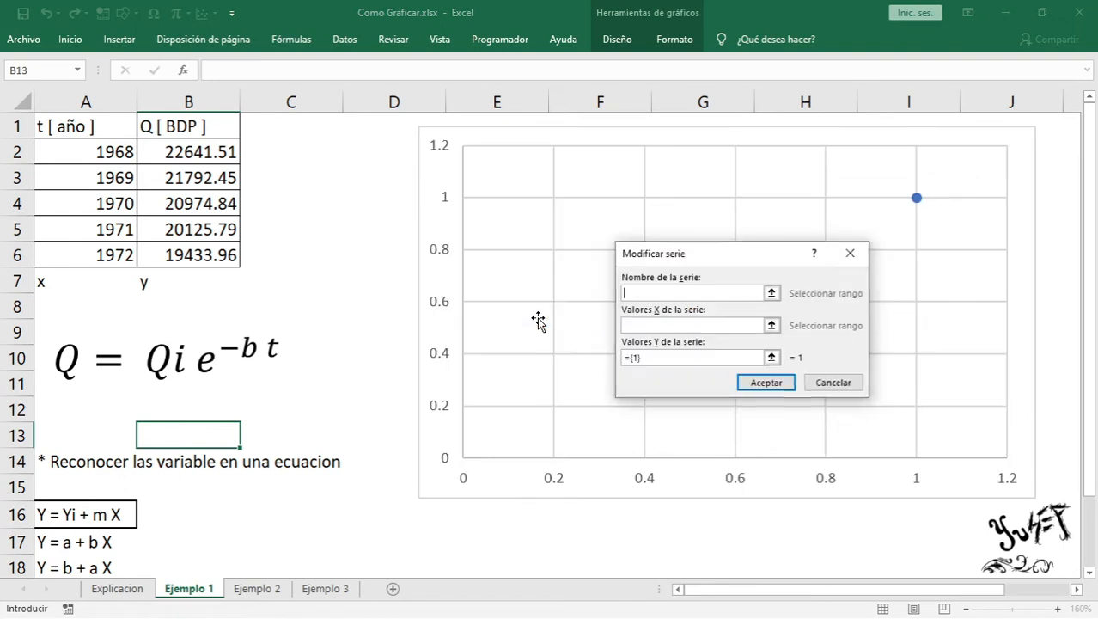
pyautogui.click(664, 324)
pyautogui.moveTo(103, 152); pyautogui.dragTo(106, 249)
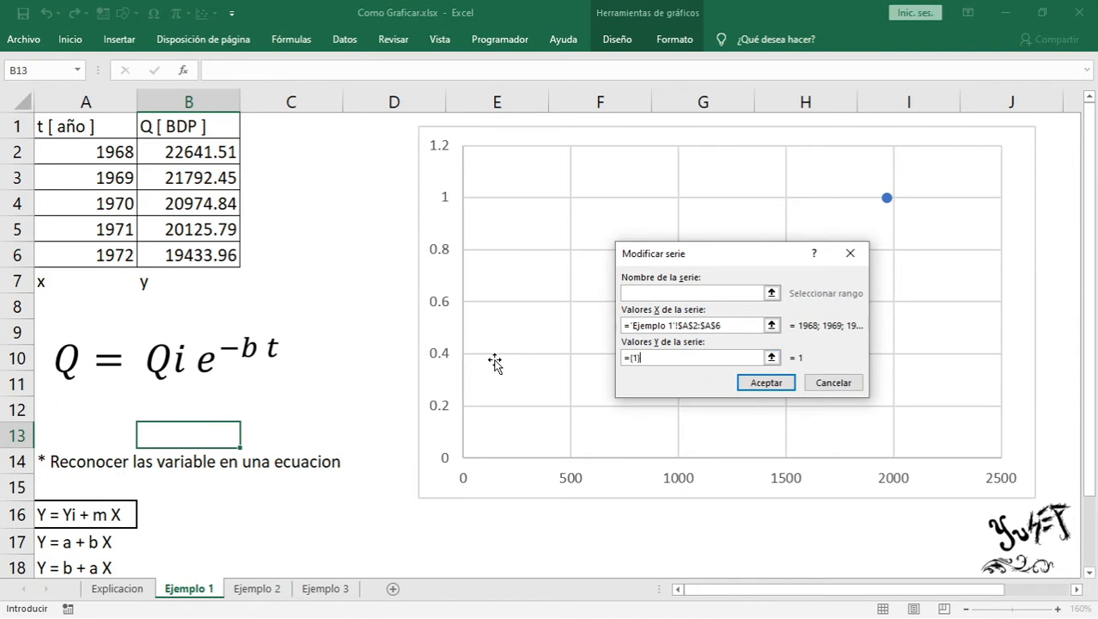
# Step: Set the new series' Y values to the flow rates in B2:B6, accept the data source and deselect the chart
pyautogui.press('BackSpace')
pyautogui.press('BackSpace')
pyautogui.press('BackSpace')
pyautogui.moveTo(215, 158); pyautogui.dragTo(215, 257)
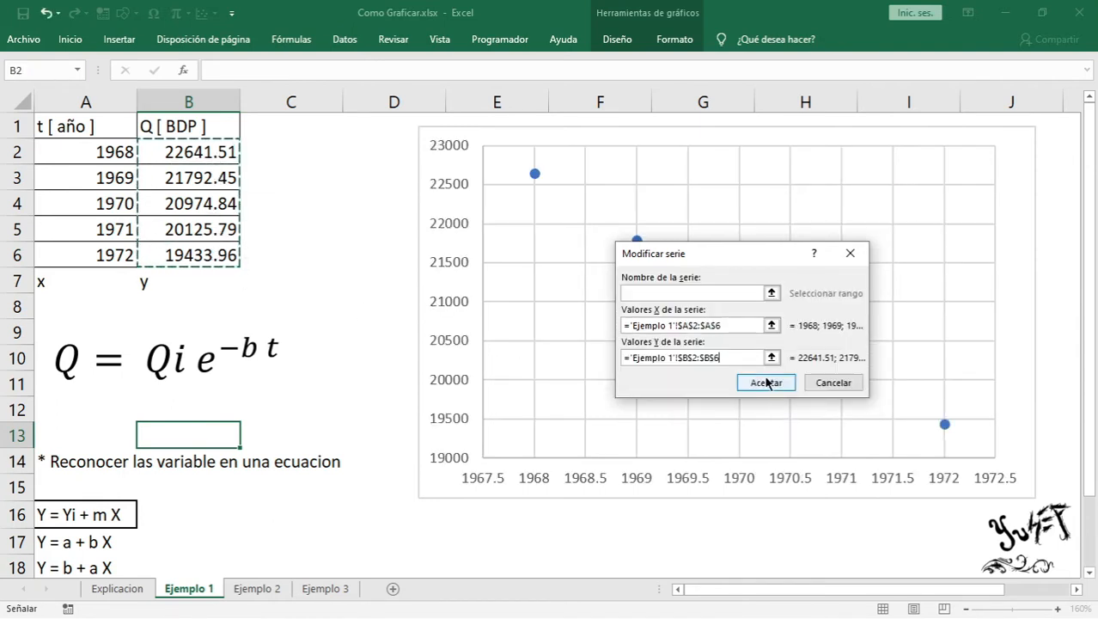
pyautogui.click(767, 383)
pyautogui.click(875, 434)
pyautogui.click(363, 443)
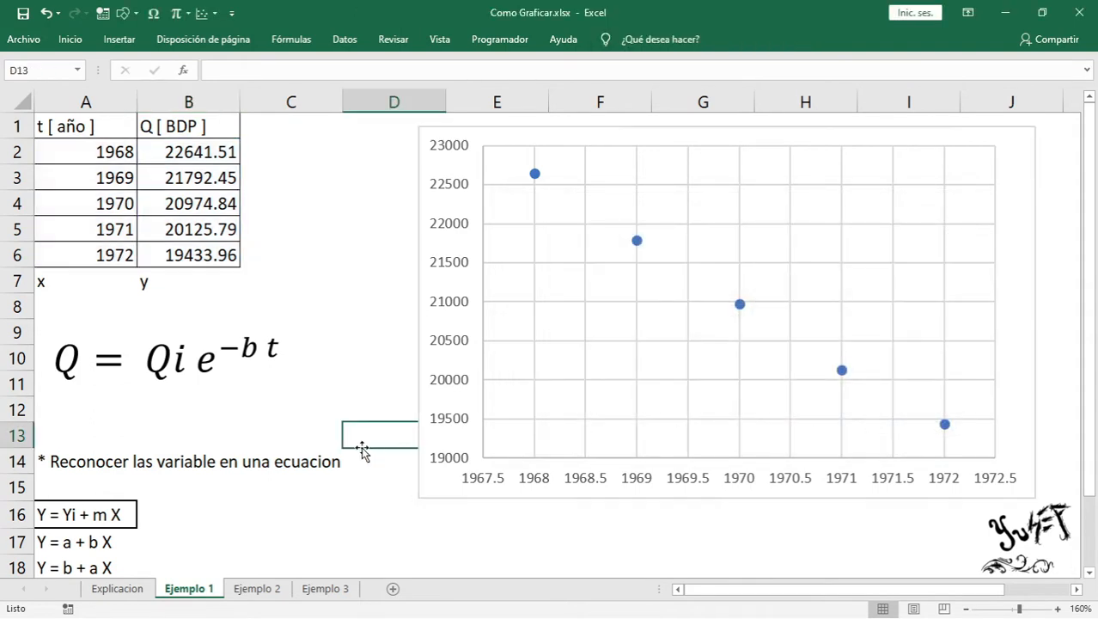
# Step: Add a linear trendline to the data points in the Explicacion sheet's chart, displaying its equation and R² value
pyautogui.click(116, 589)
pyautogui.click(645, 346)
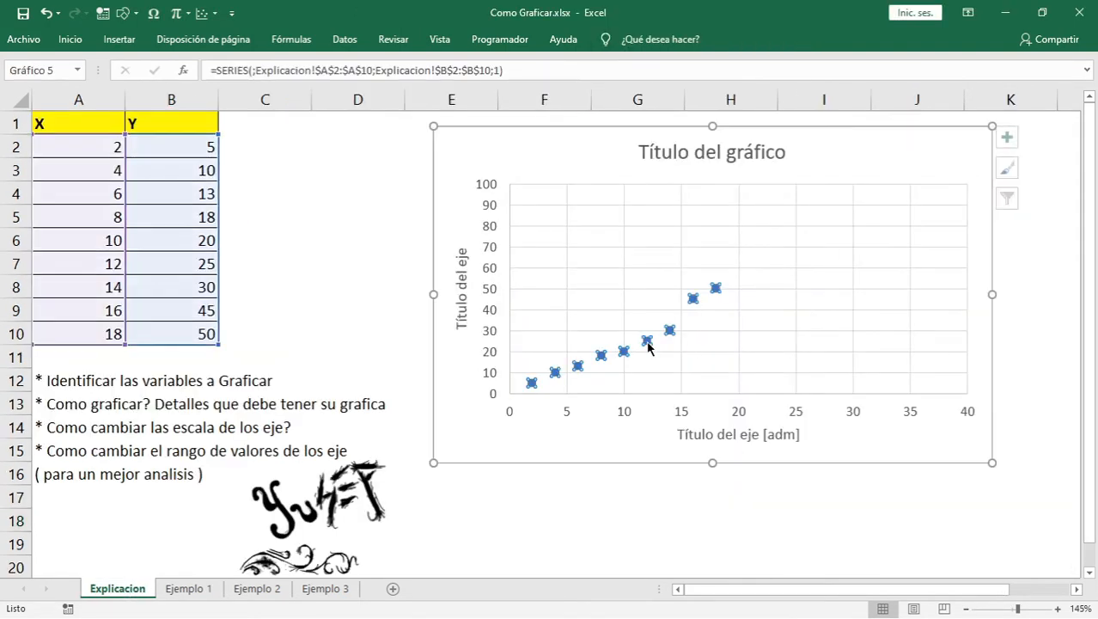
pyautogui.click(613, 492)
pyautogui.click(671, 330)
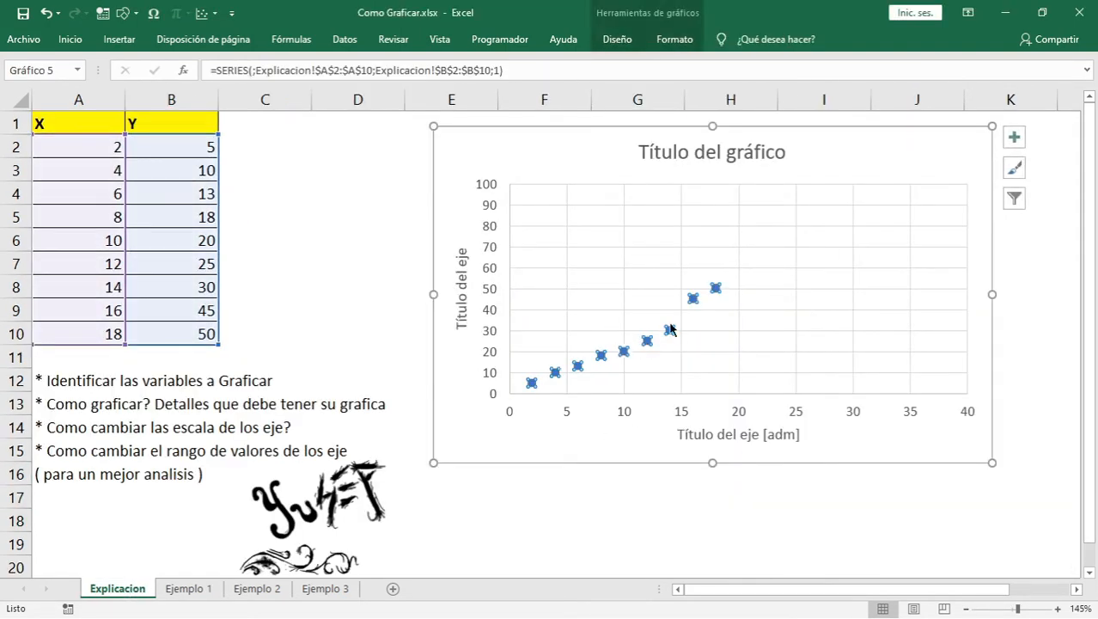
pyautogui.rightClick(625, 352)
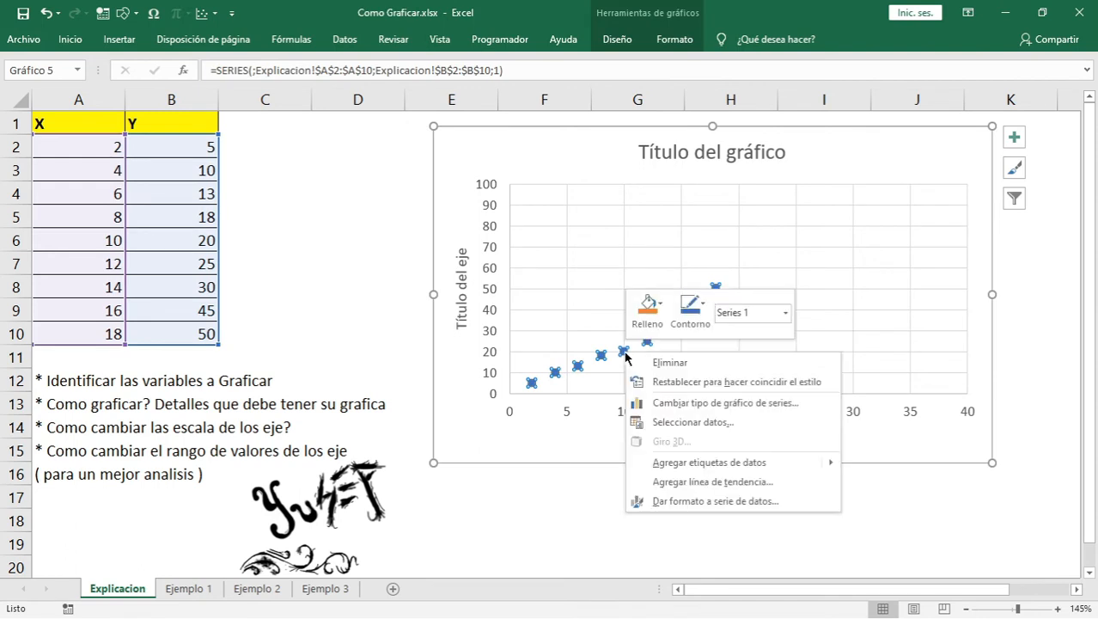
pyautogui.click(709, 484)
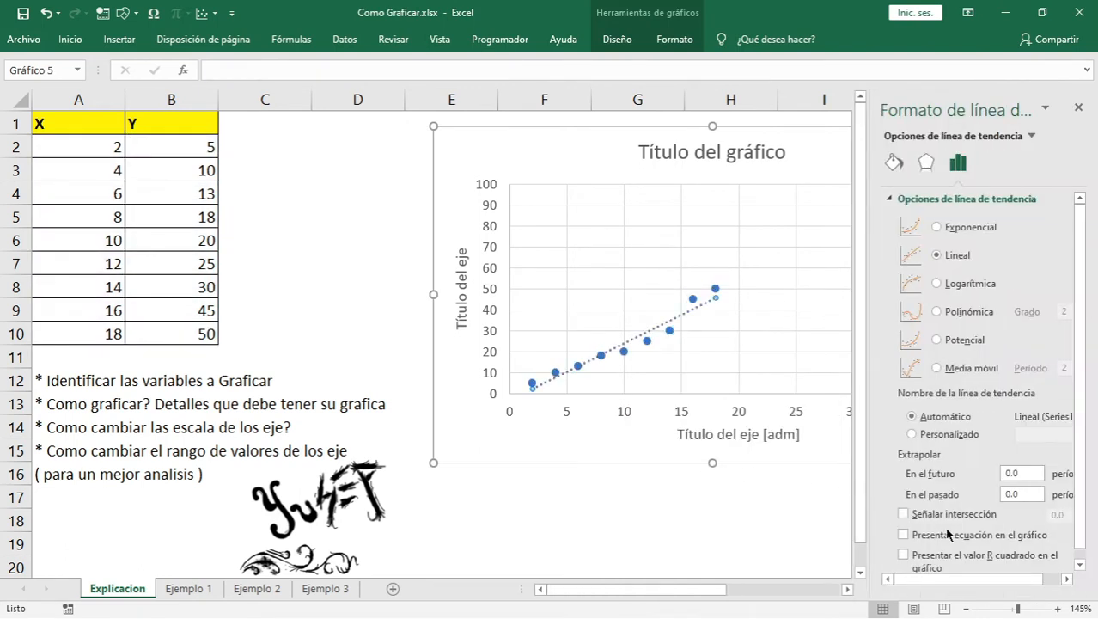
pyautogui.click(904, 535)
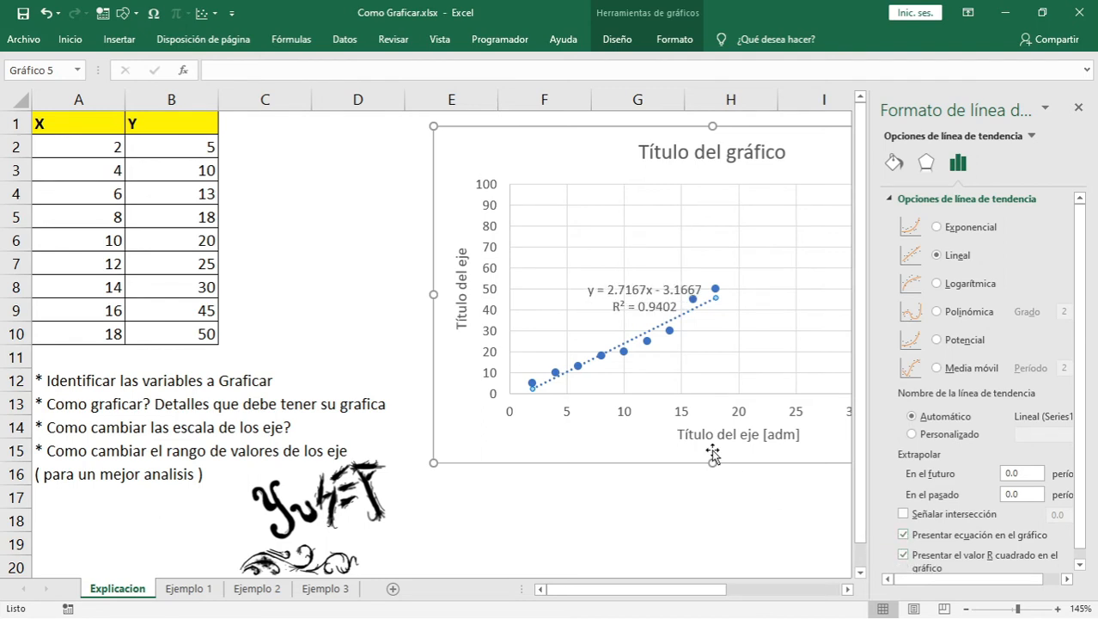
pyautogui.click(1079, 107)
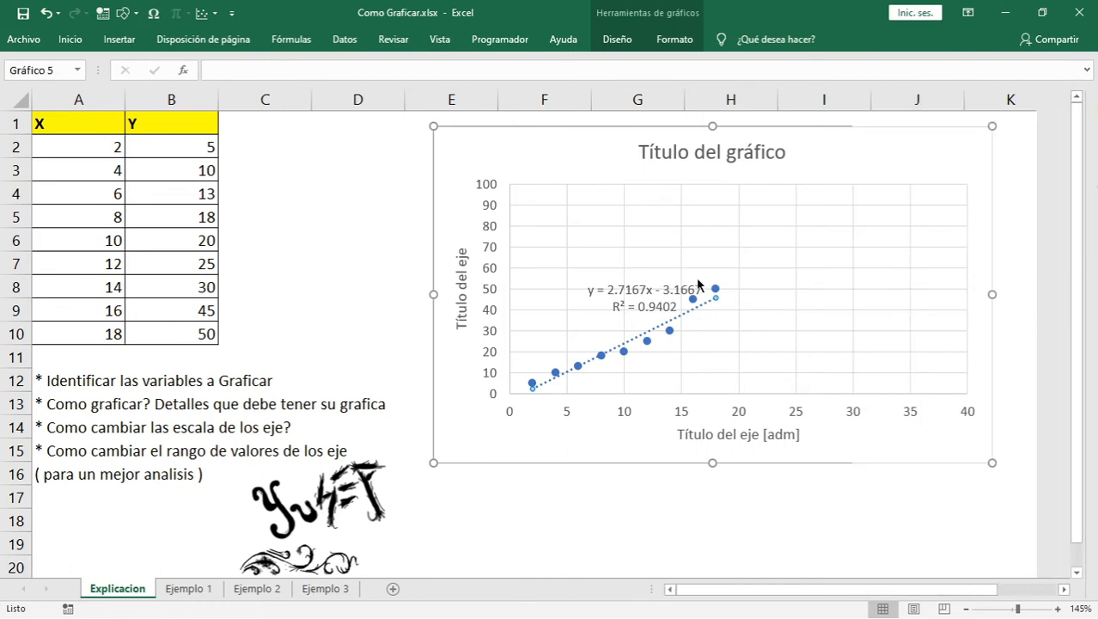
# Step: Move the trendline equation label to the empty plot area beyond the last data points and make it bold at size 11
pyautogui.click(666, 290)
pyautogui.click(663, 290)
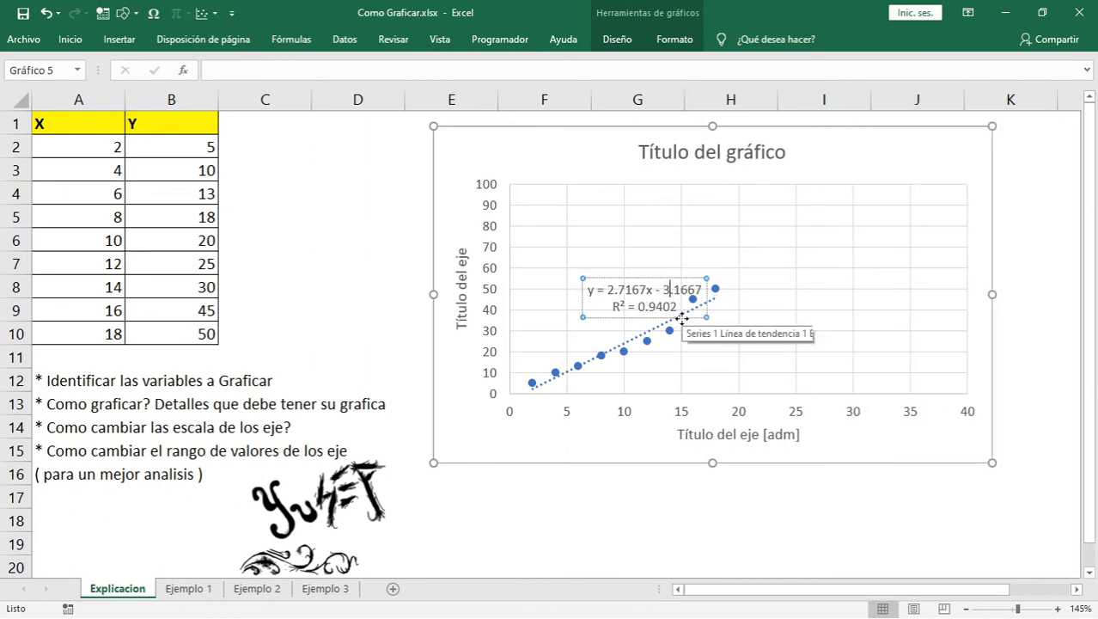
pyautogui.moveTo(675, 306); pyautogui.dragTo(859, 361)
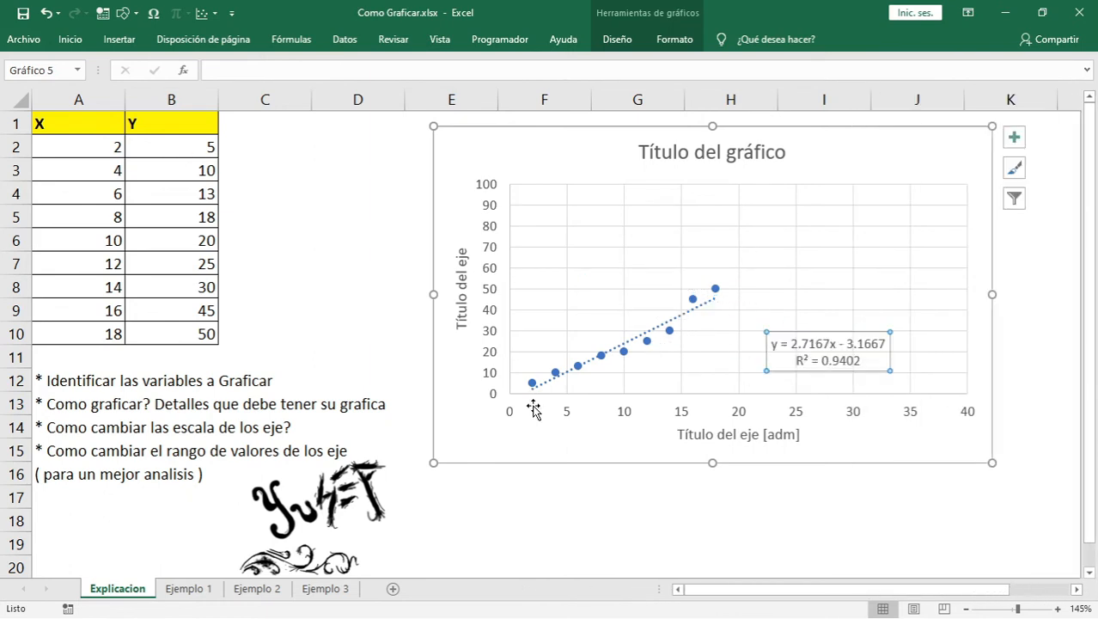
pyautogui.click(70, 39)
pyautogui.click(214, 69)
pyautogui.click(214, 72)
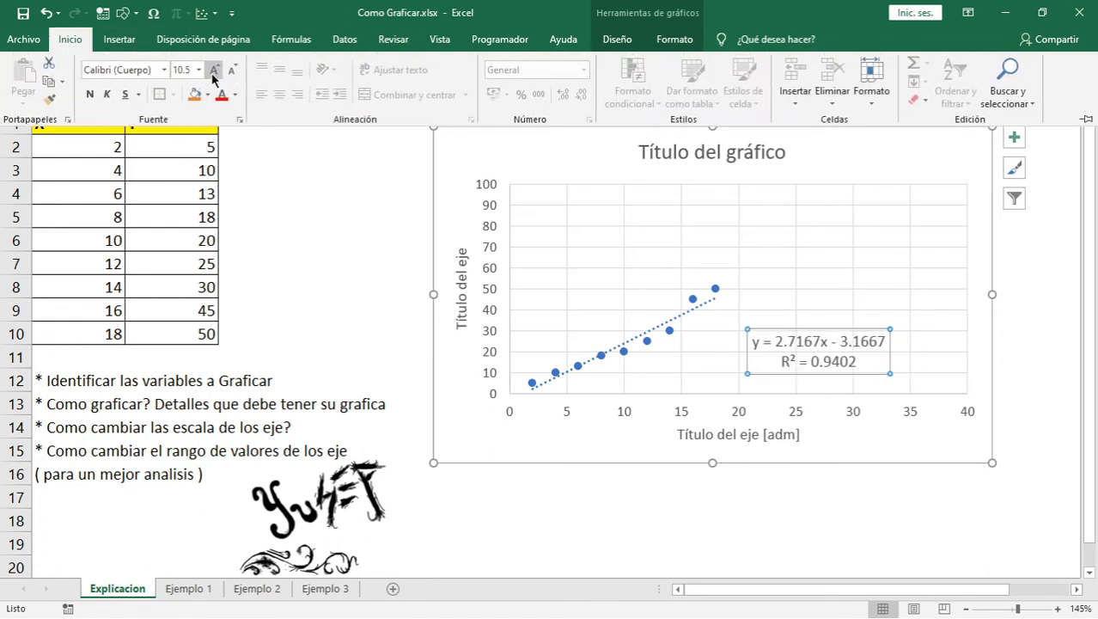
pyautogui.click(91, 95)
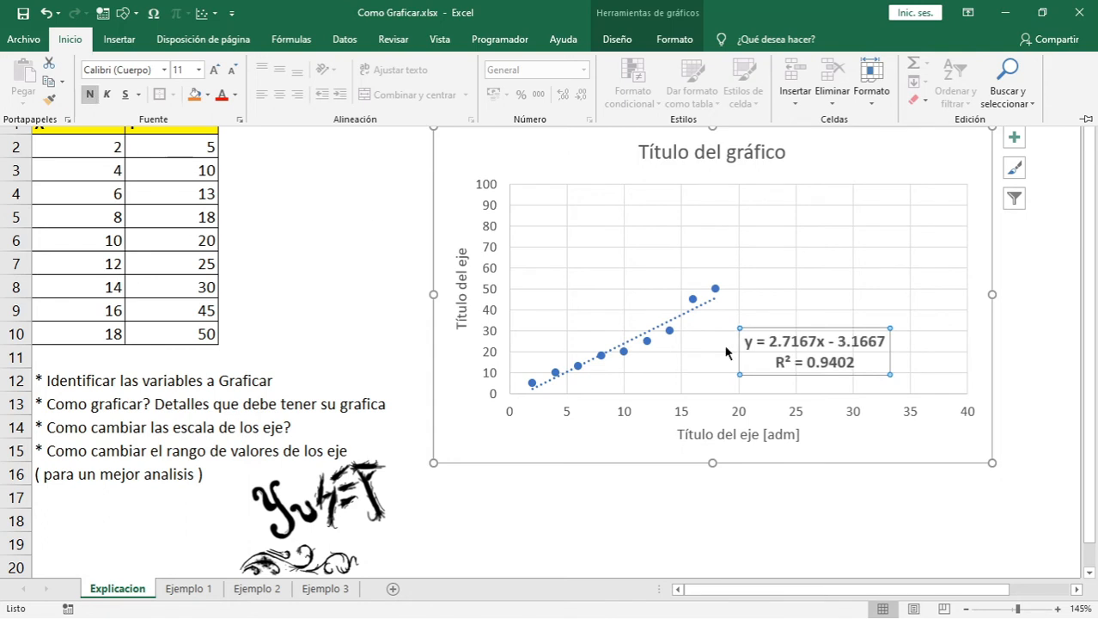
pyautogui.click(820, 511)
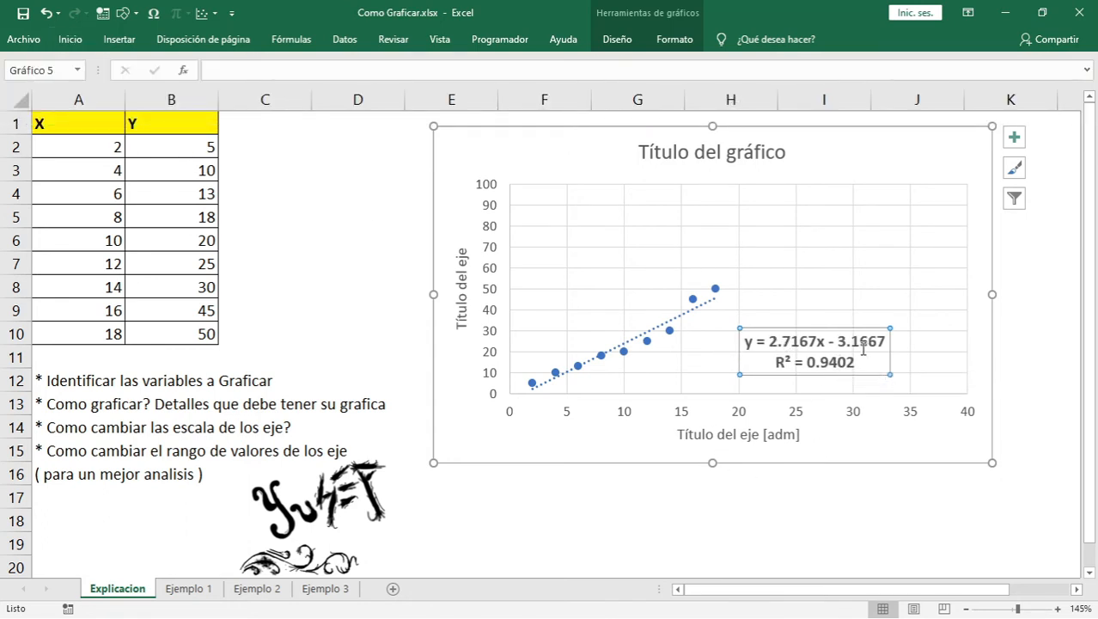
# Step: Compare the slope and intercept of the Explicacion chart's trendline equation with the form Y = Yi + m X in Ejemplo 1's A16
pyautogui.moveTo(814, 342); pyautogui.dragTo(885, 341)
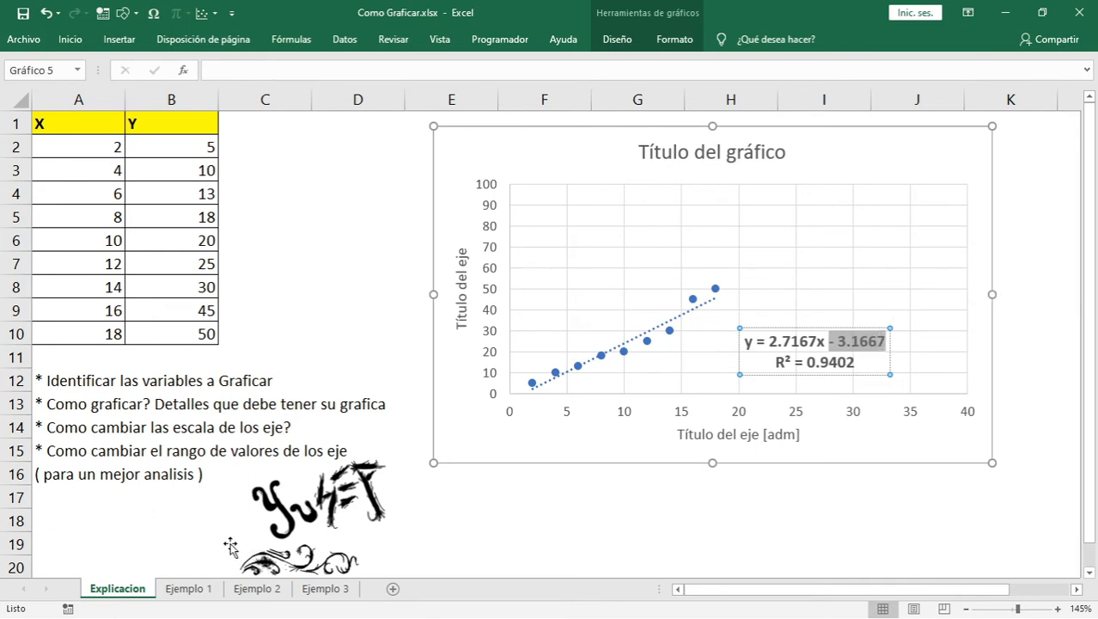
pyautogui.click(215, 524)
pyautogui.click(187, 588)
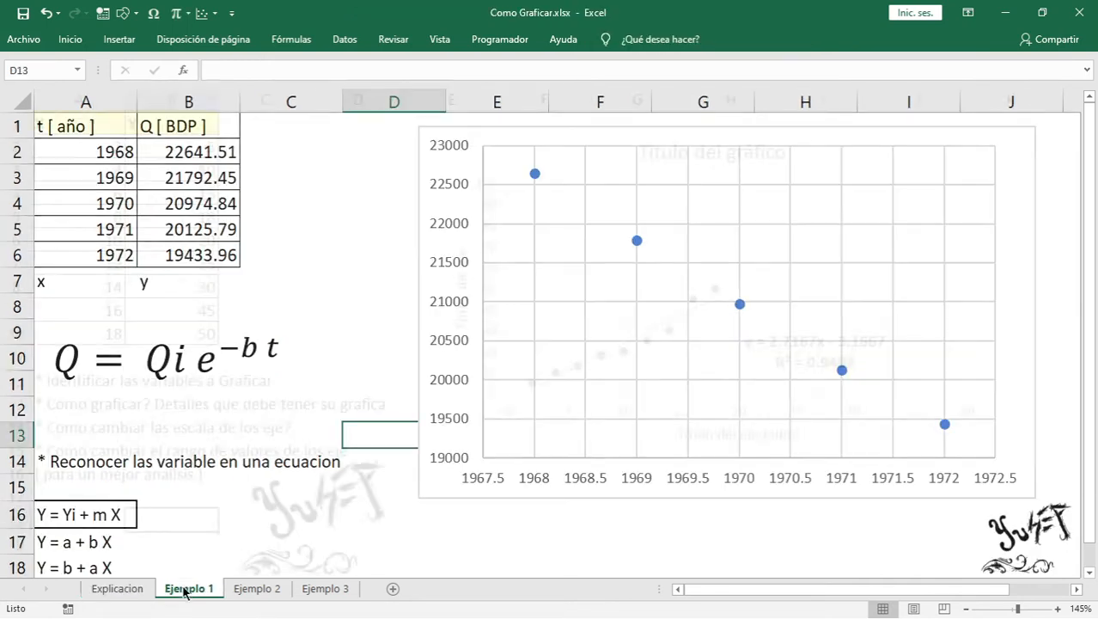
pyautogui.click(65, 515)
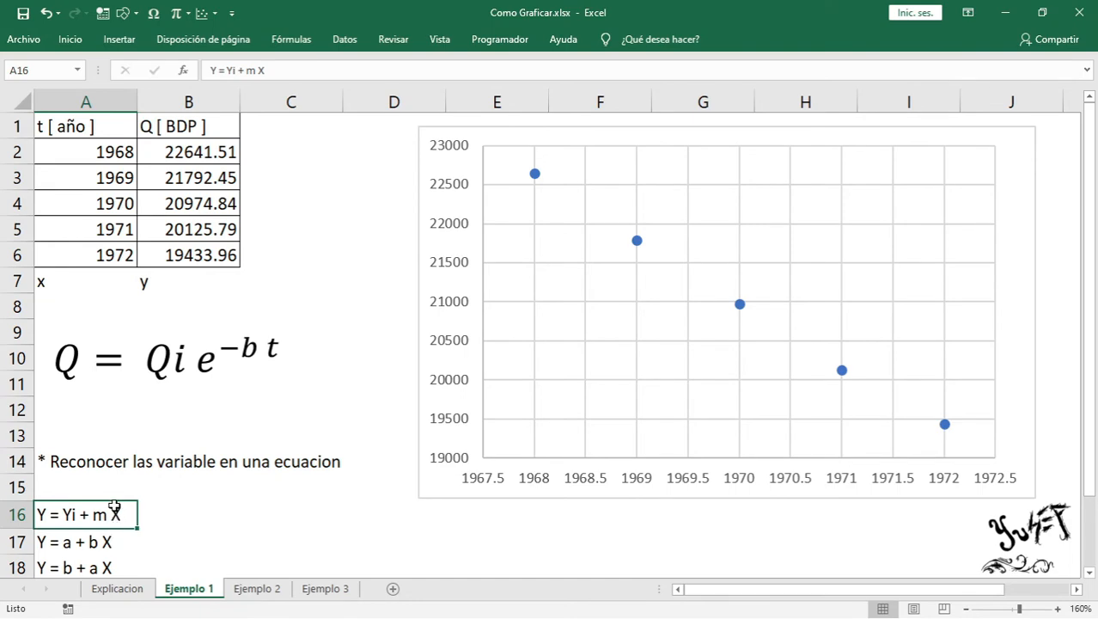
pyautogui.click(127, 591)
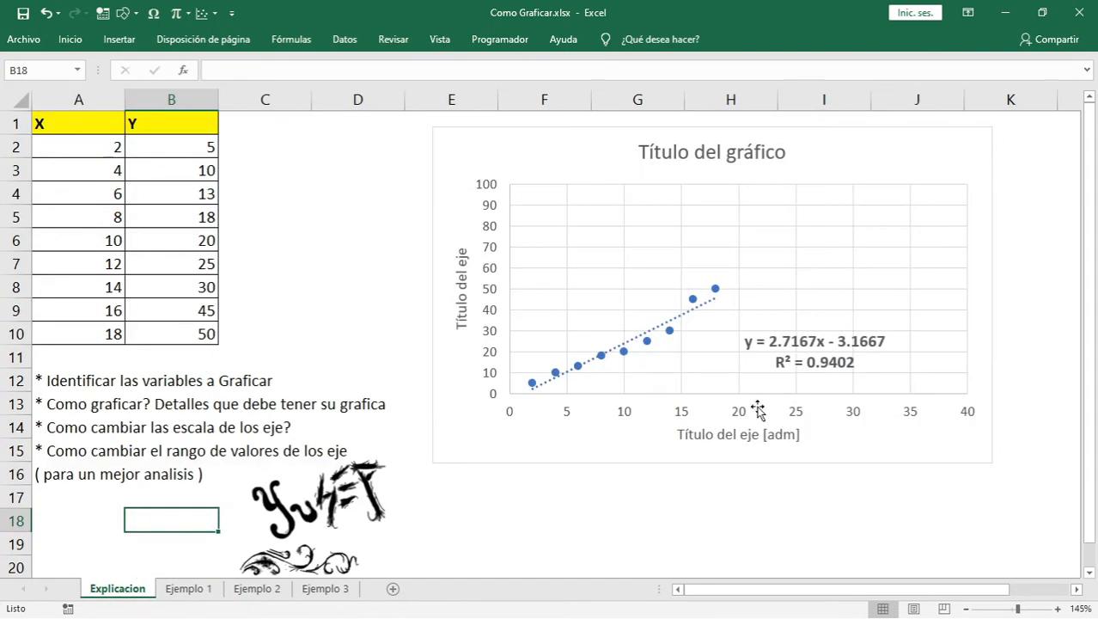
pyautogui.click(534, 535)
# Step: Apply a base-10 logarithmic scale to the vertical axis of the Ejemplo 1 chart
pyautogui.click(189, 588)
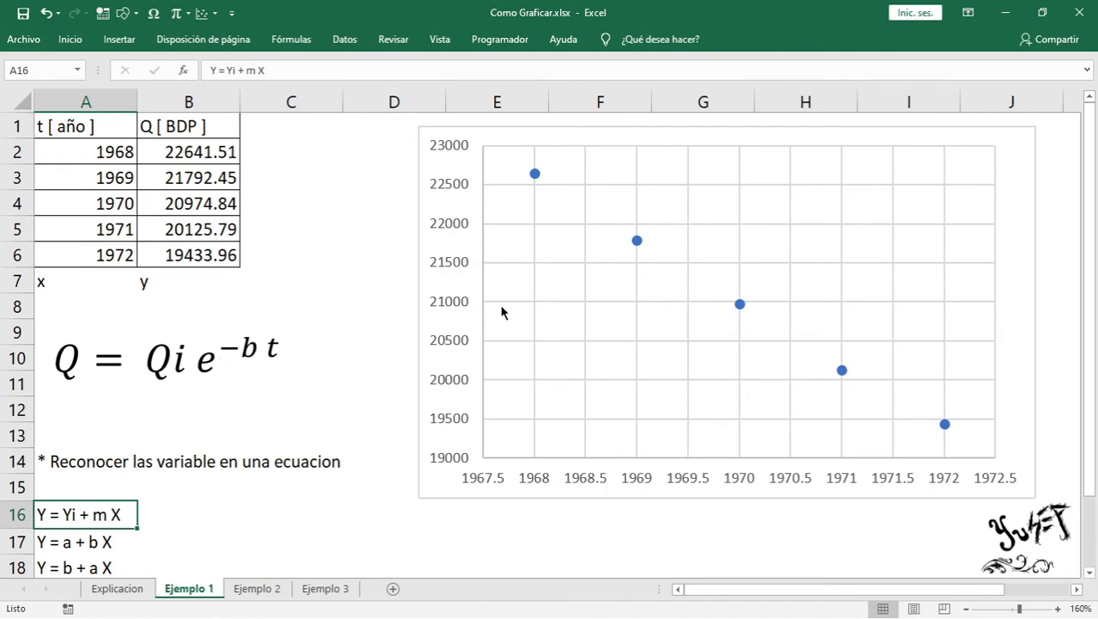
pyautogui.click(449, 279)
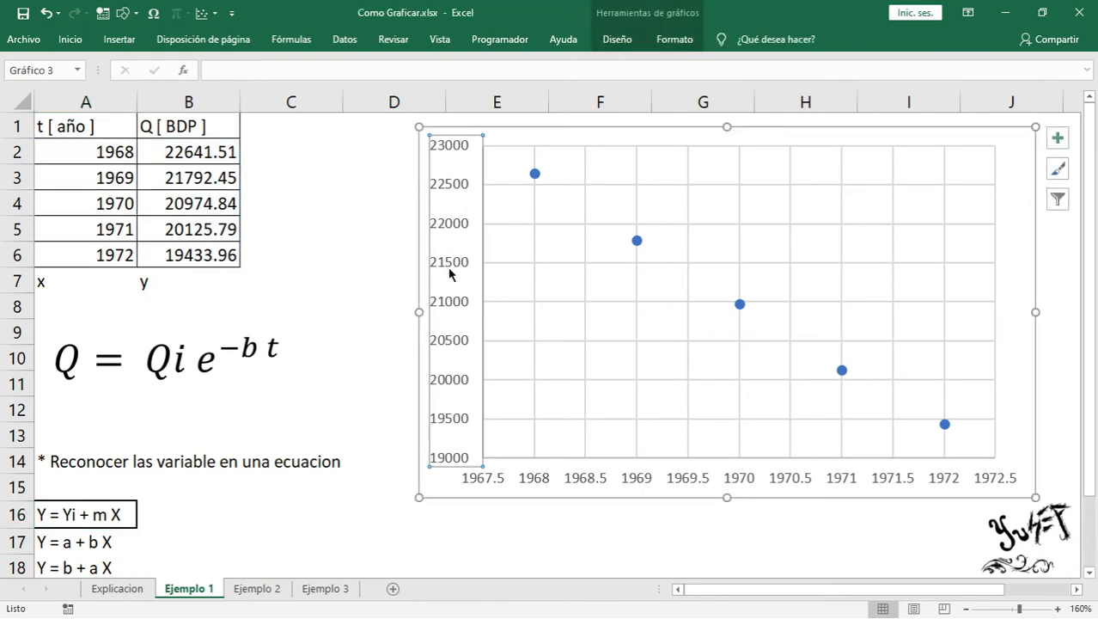
pyautogui.doubleClick(455, 267)
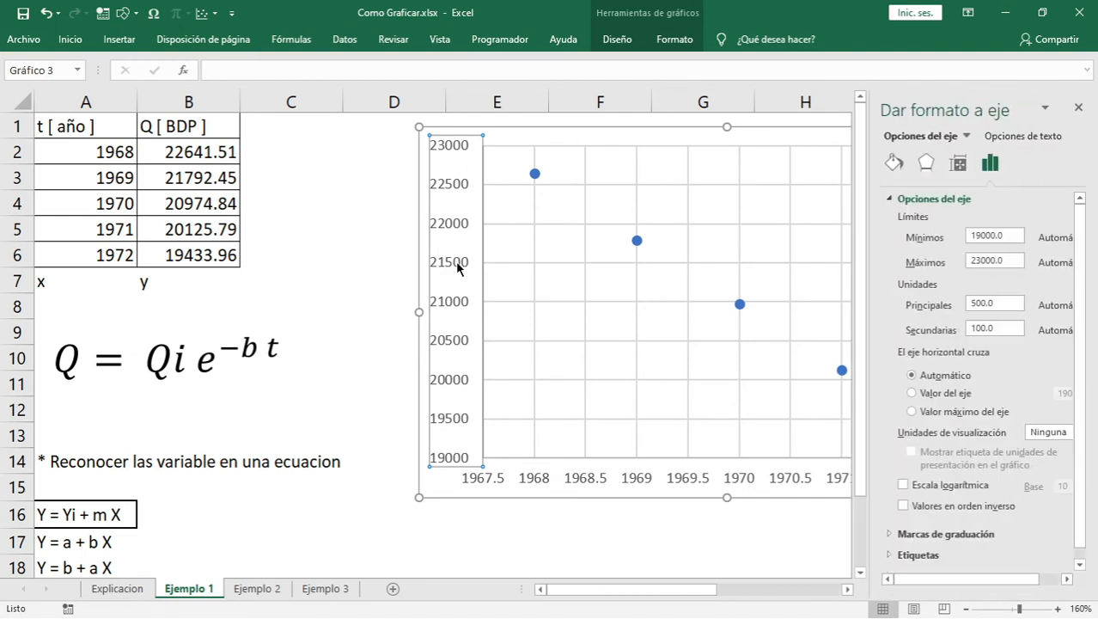
pyautogui.click(903, 485)
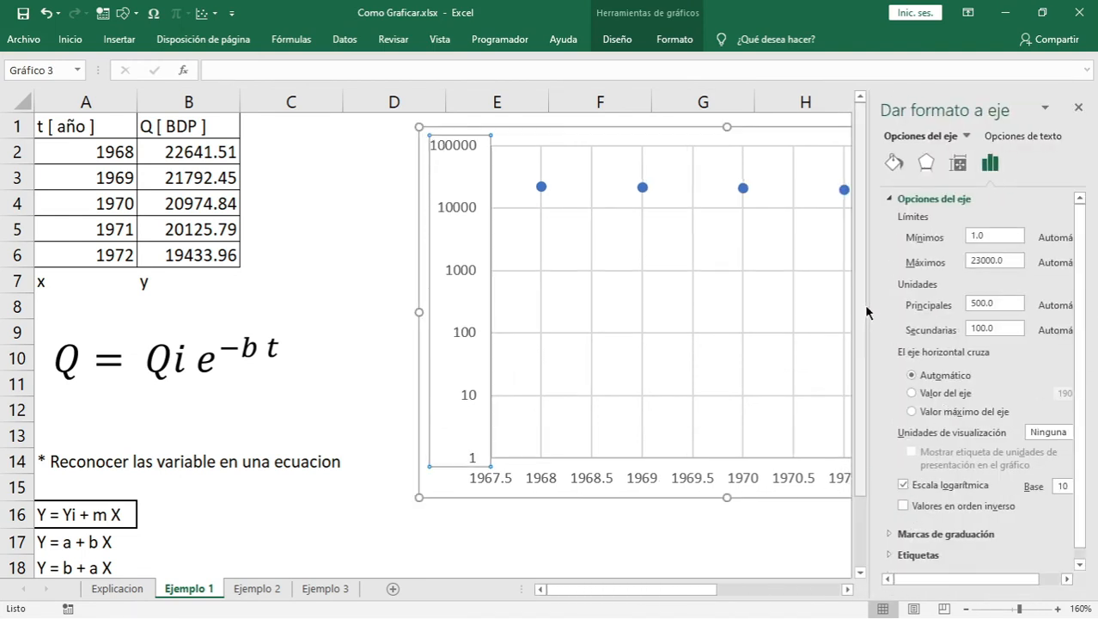
pyautogui.click(1079, 109)
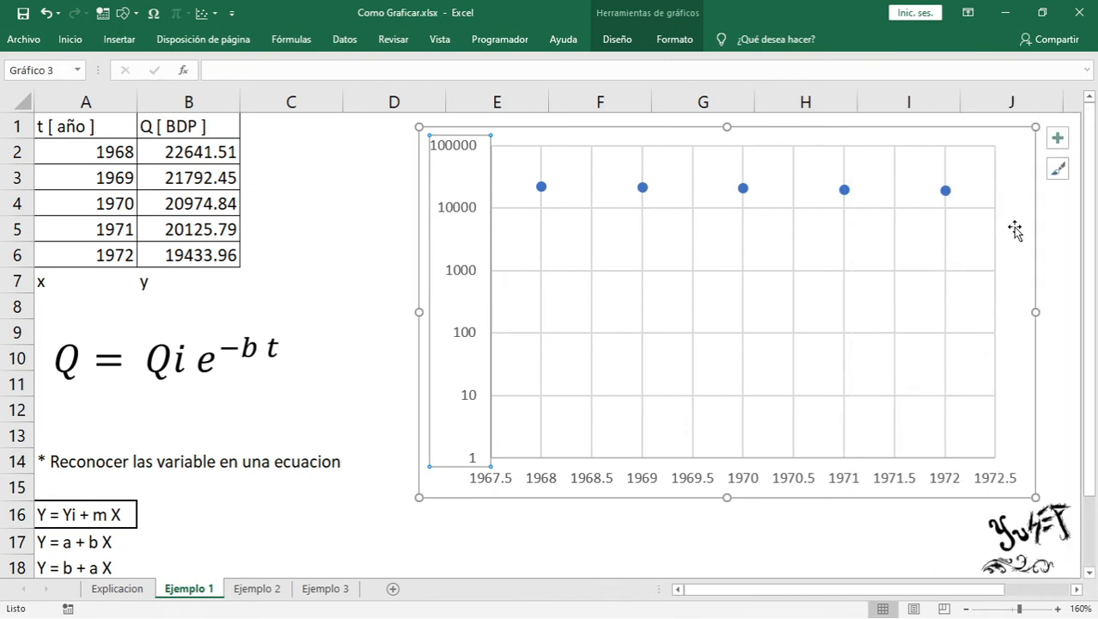
# Step: Add a linear trendline with its equation and R² value to the Ejemplo 1 series, and move the equation label below the data points
pyautogui.click(743, 188)
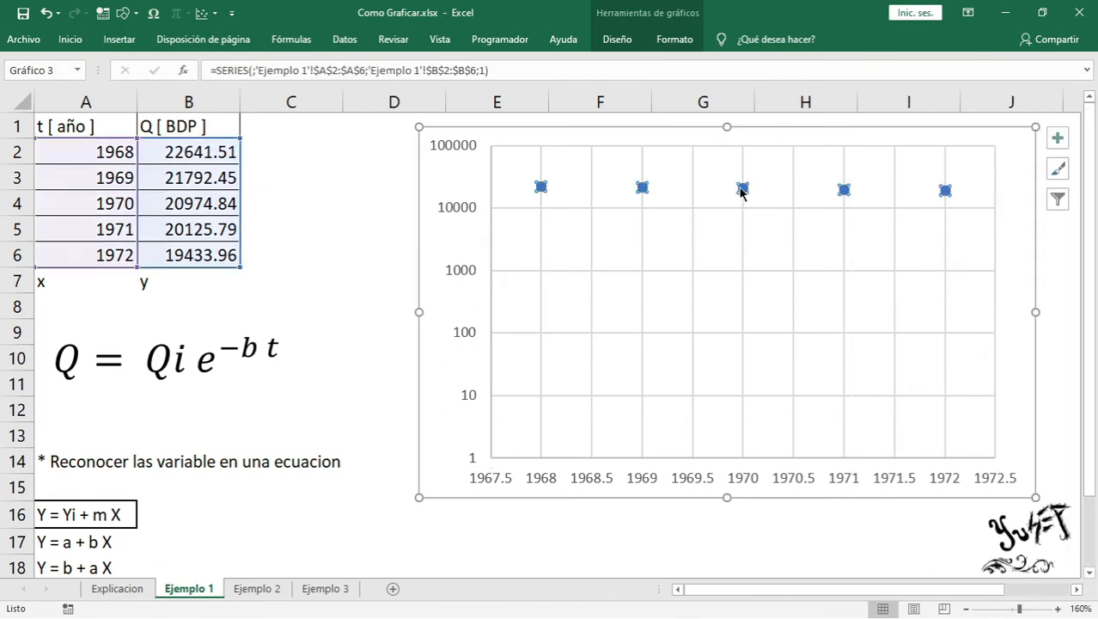
pyautogui.rightClick(743, 191)
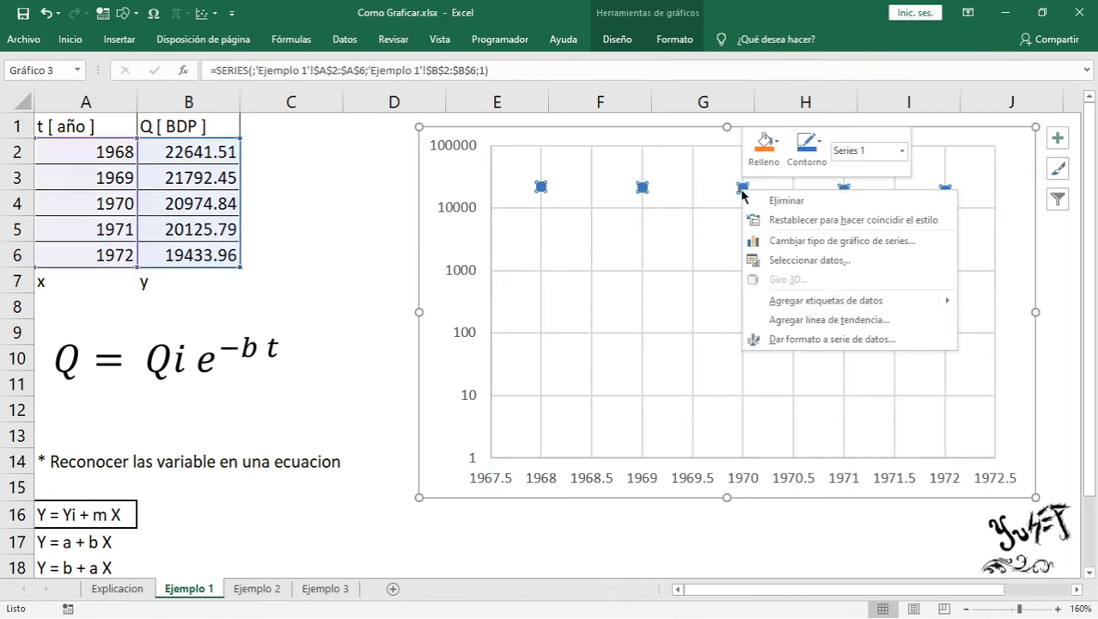
pyautogui.click(817, 320)
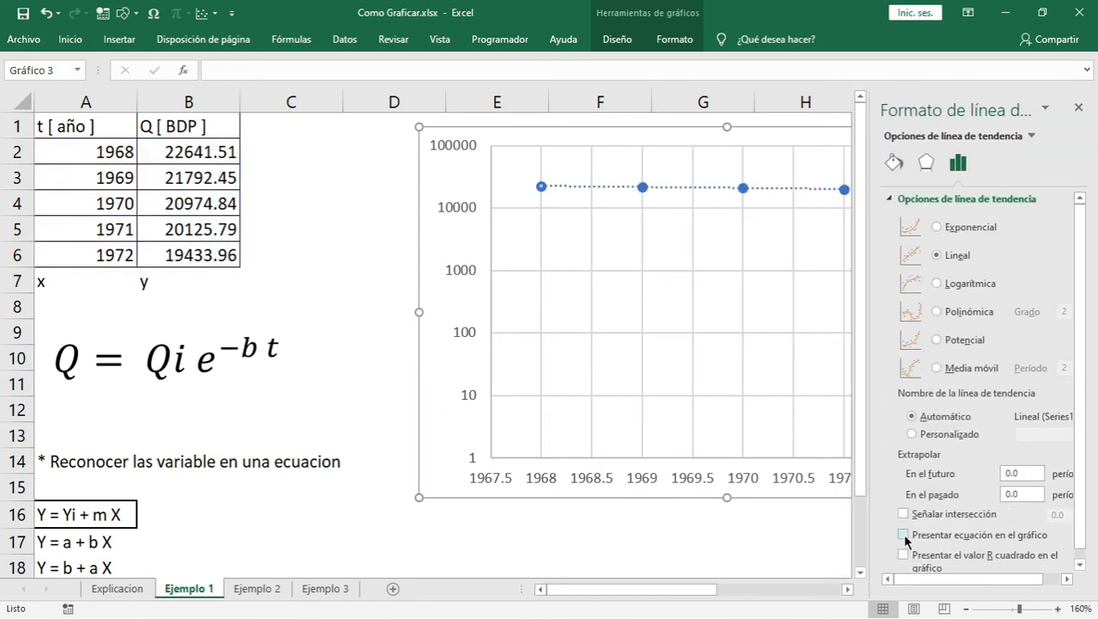
pyautogui.click(905, 536)
pyautogui.click(903, 555)
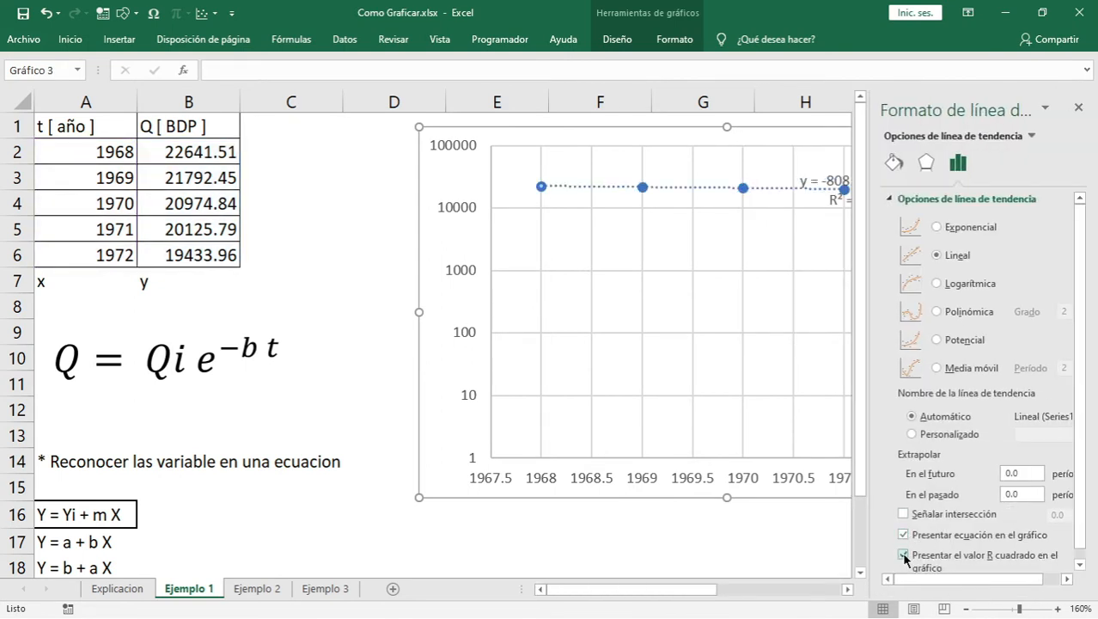
pyautogui.click(1079, 108)
pyautogui.moveTo(862, 212); pyautogui.dragTo(857, 391)
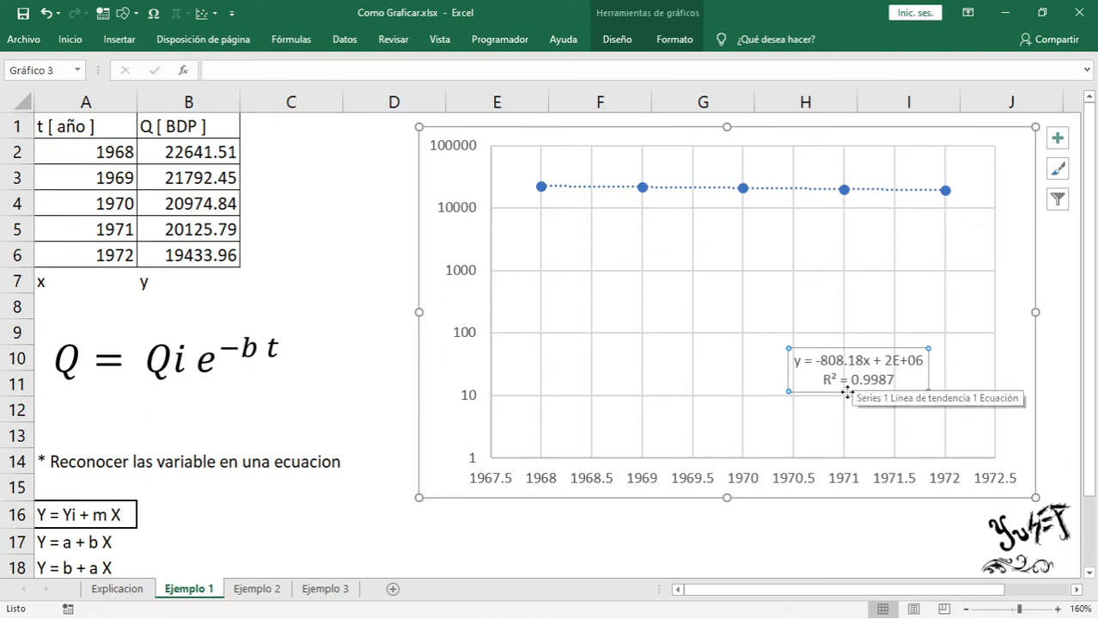
# Step: Move the Ejemplo 1 trendline equation label to the empty plot area just above the horizontal axis, near 1971.5
pyautogui.moveTo(802, 385); pyautogui.dragTo(645, 325)
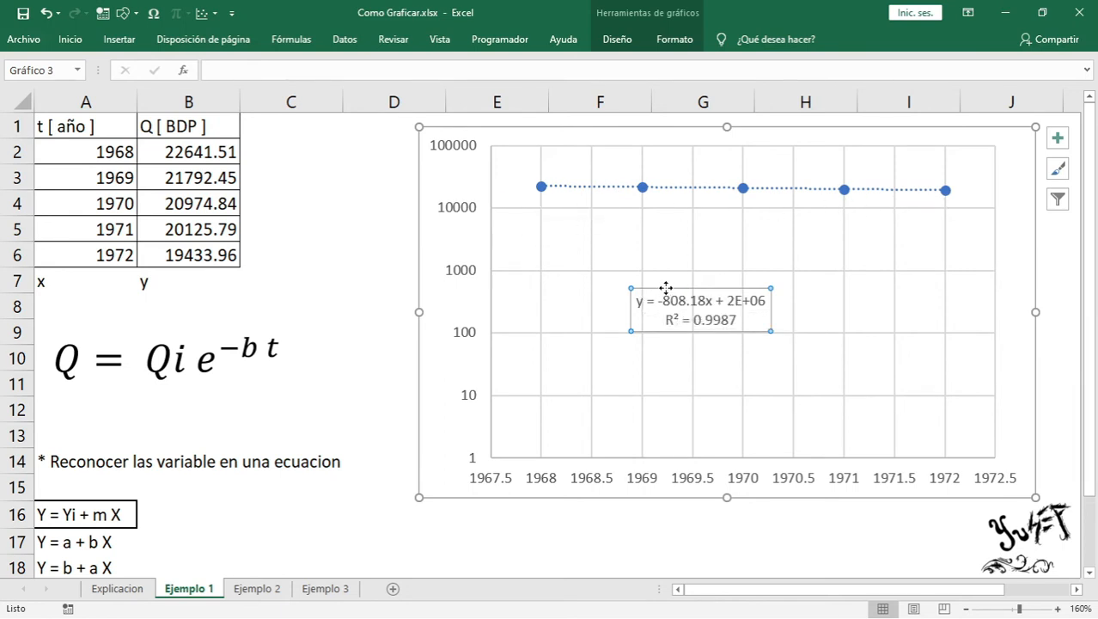
pyautogui.click(698, 323)
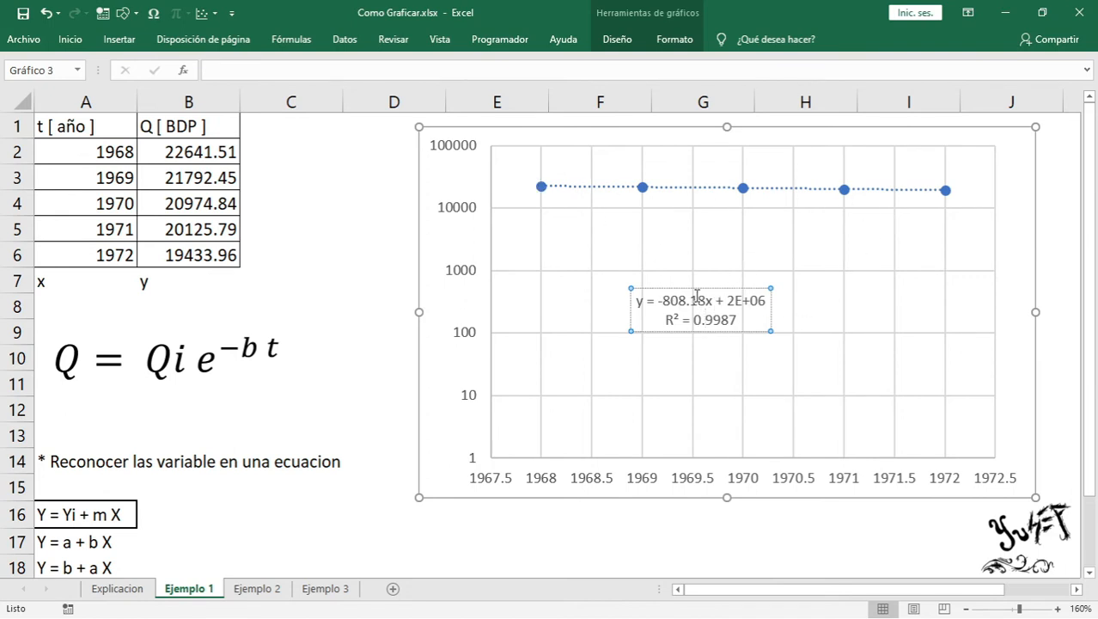
pyautogui.moveTo(669, 289); pyautogui.dragTo(859, 406)
pyautogui.click(606, 533)
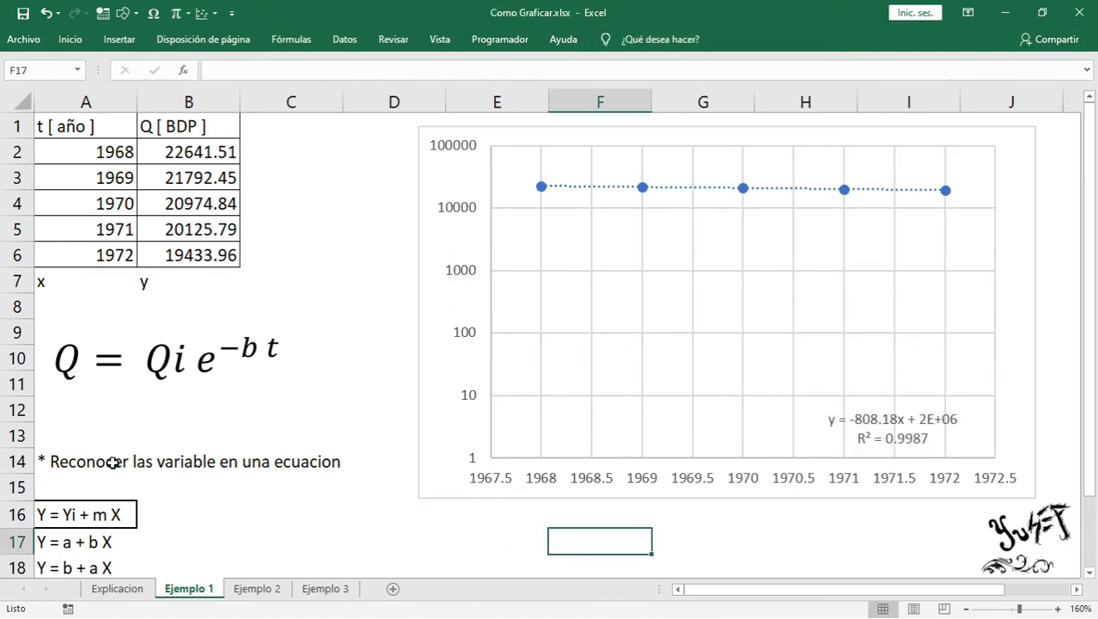
# Step: Switch to the Ejemplo 2 sheet with the Balance de Materiales chart
pyautogui.click(255, 589)
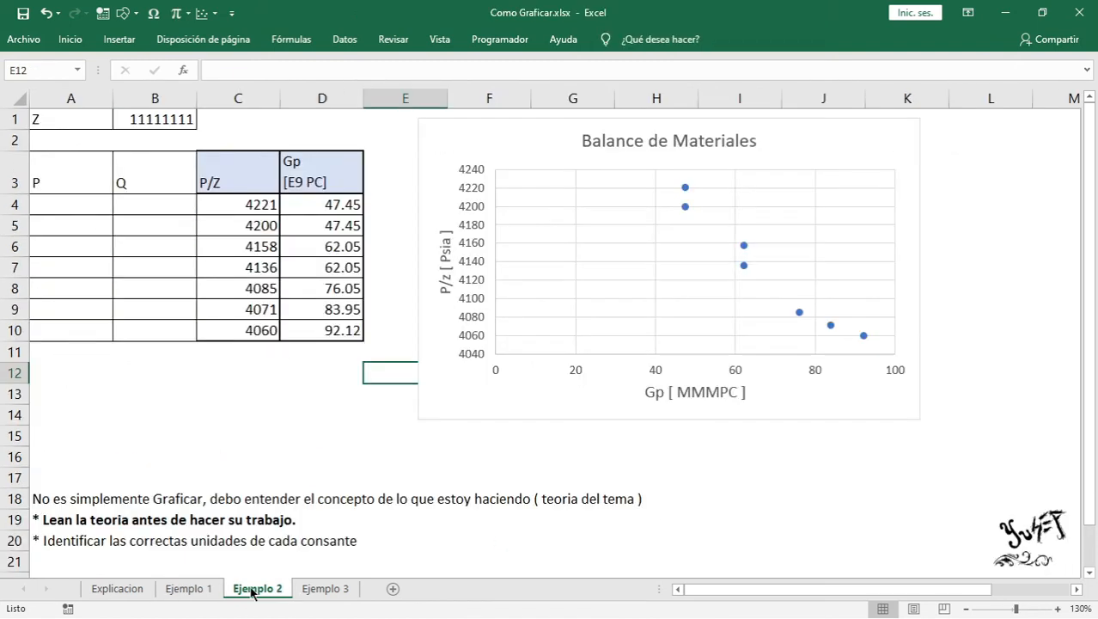
pyautogui.click(307, 401)
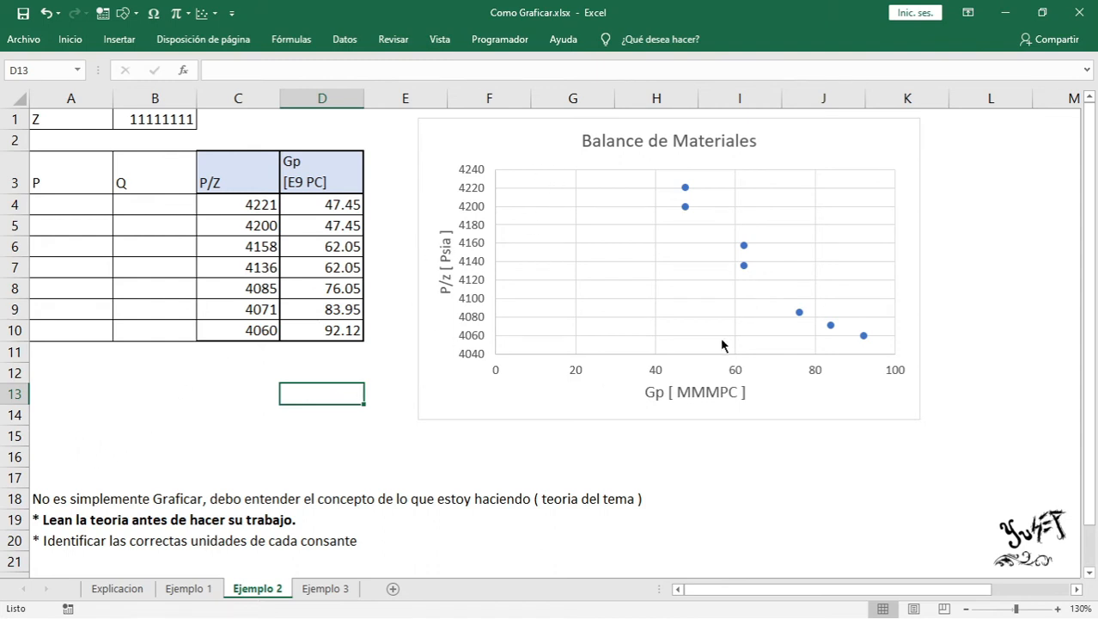
pyautogui.click(294, 432)
pyautogui.click(314, 398)
pyautogui.click(310, 429)
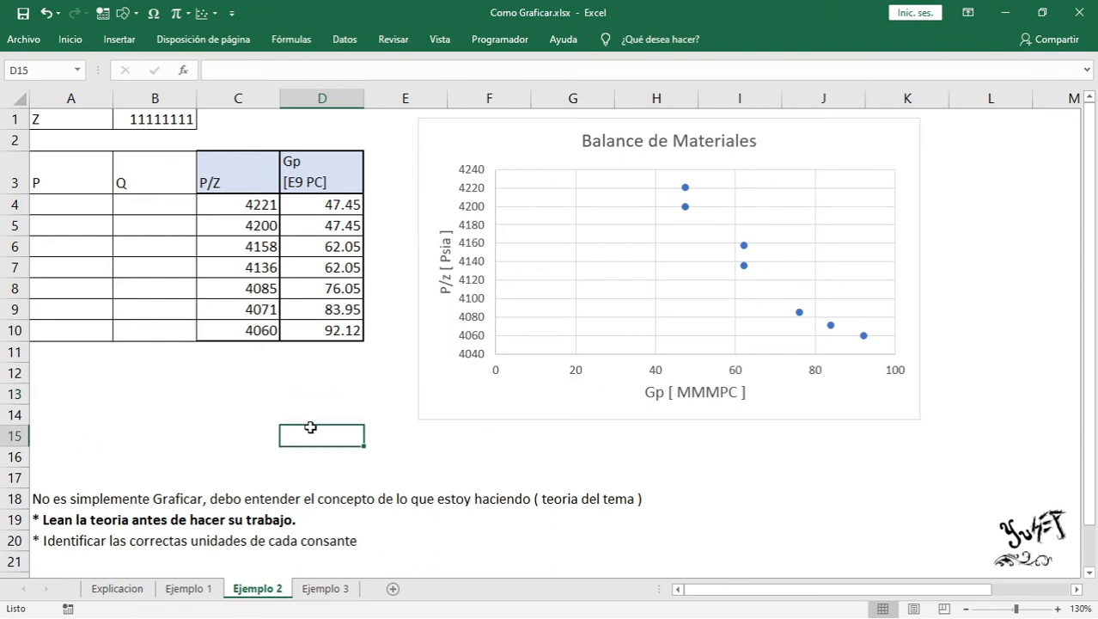
pyautogui.click(324, 398)
pyautogui.click(314, 416)
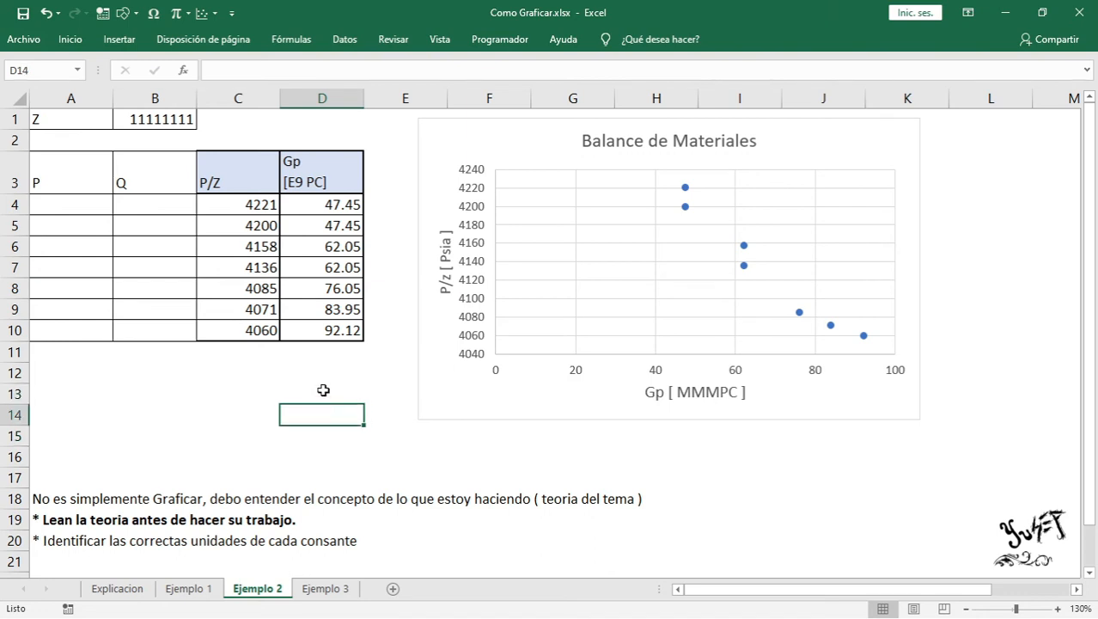
pyautogui.click(320, 394)
pyautogui.click(321, 411)
pyautogui.click(320, 391)
pyautogui.click(322, 416)
pyautogui.click(325, 395)
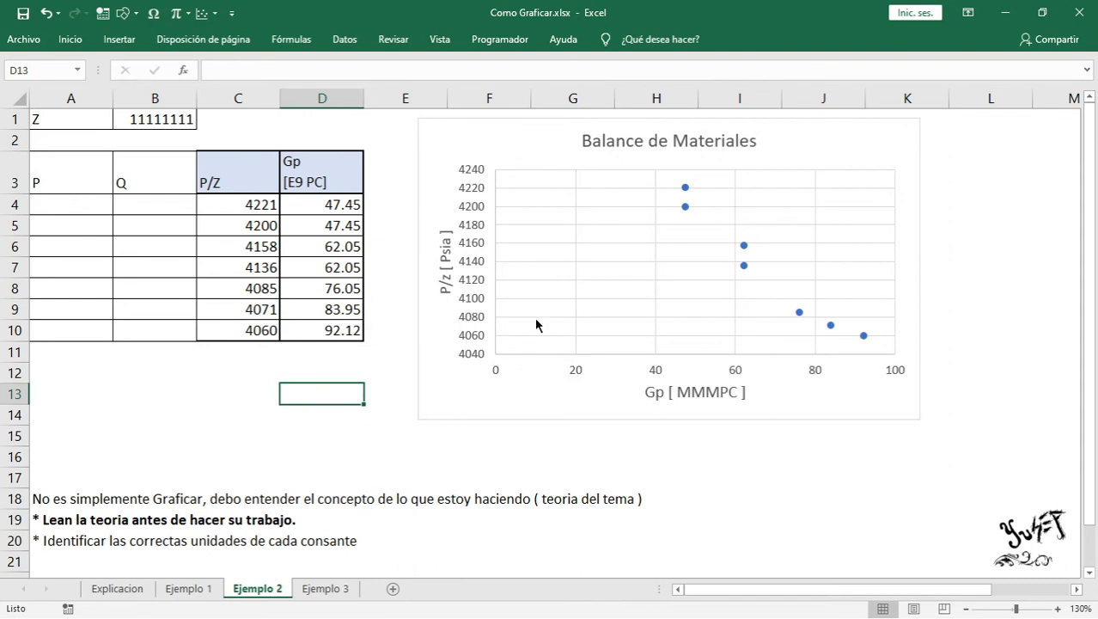
pyautogui.click(237, 408)
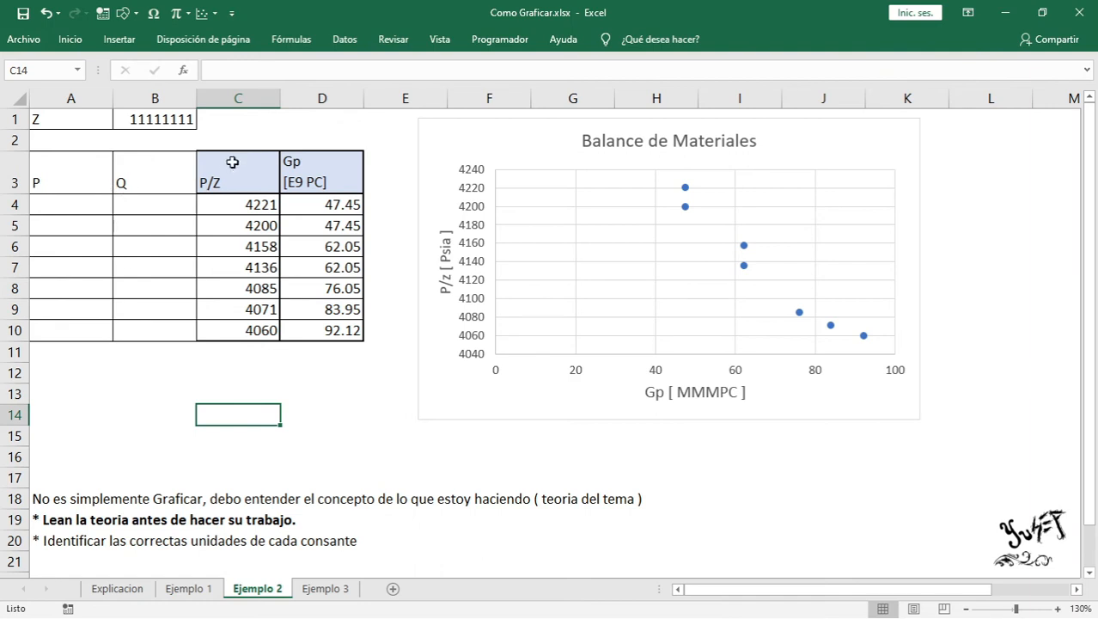
# Step: Examine the Ejemplo 2 table: the Z value, the empty P and Q columns, and the P/Z and Gp data with their units
pyautogui.moveTo(232, 161); pyautogui.dragTo(333, 334)
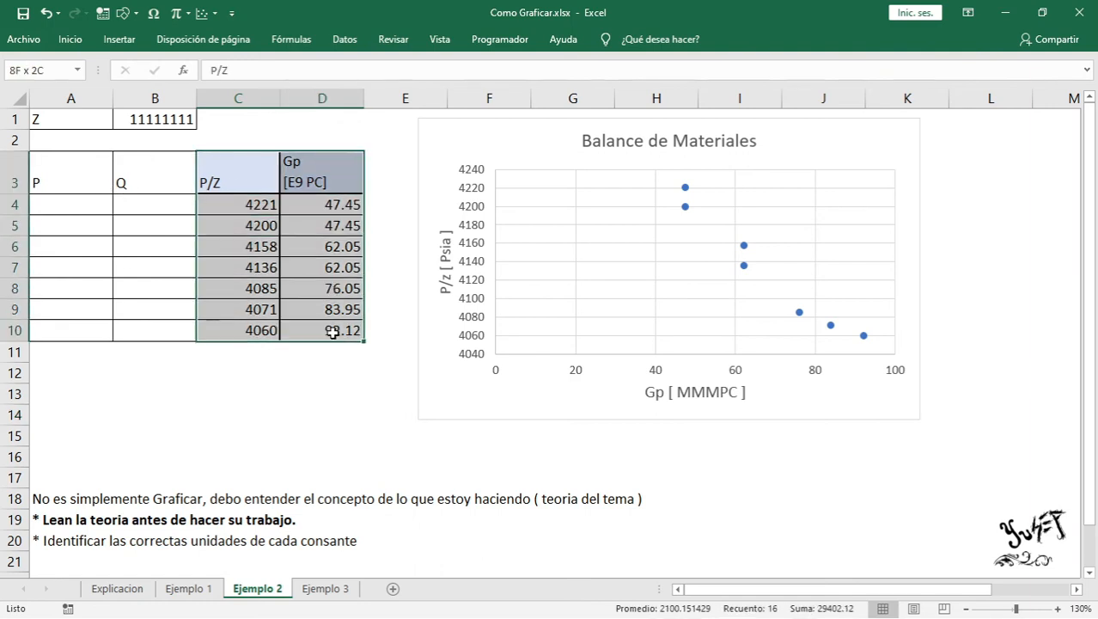
pyautogui.click(305, 378)
pyautogui.click(148, 117)
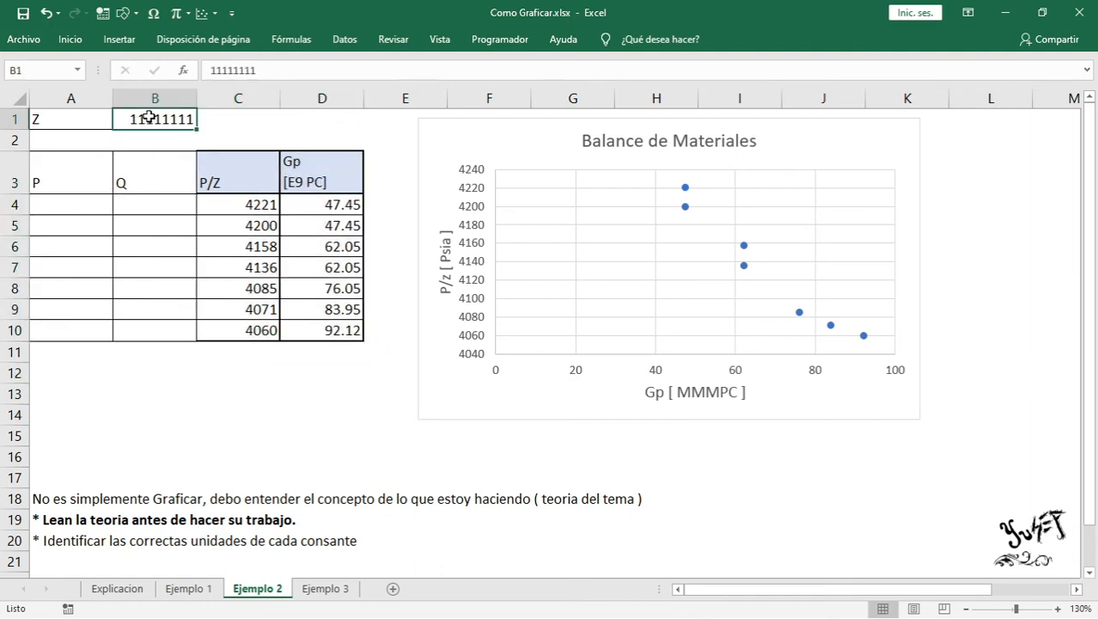
pyautogui.moveTo(91, 204); pyautogui.dragTo(91, 326)
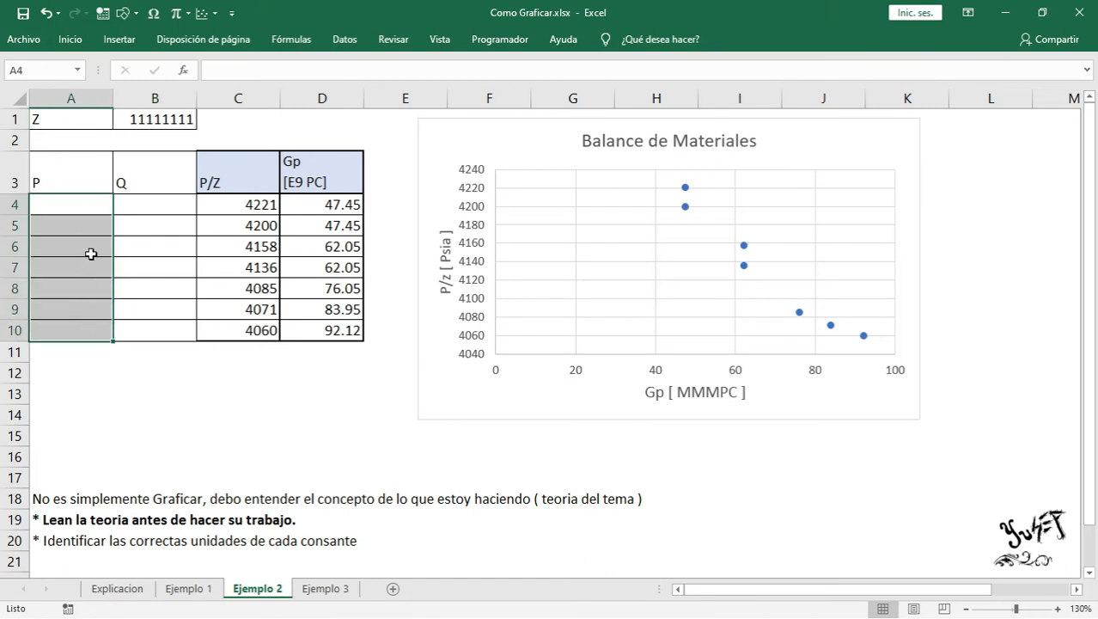
pyautogui.moveTo(150, 201); pyautogui.dragTo(153, 331)
pyautogui.moveTo(93, 207); pyautogui.dragTo(93, 336)
pyautogui.click(157, 115)
pyautogui.moveTo(228, 205); pyautogui.dragTo(228, 338)
pyautogui.click(300, 235)
pyautogui.moveTo(171, 206); pyautogui.dragTo(172, 331)
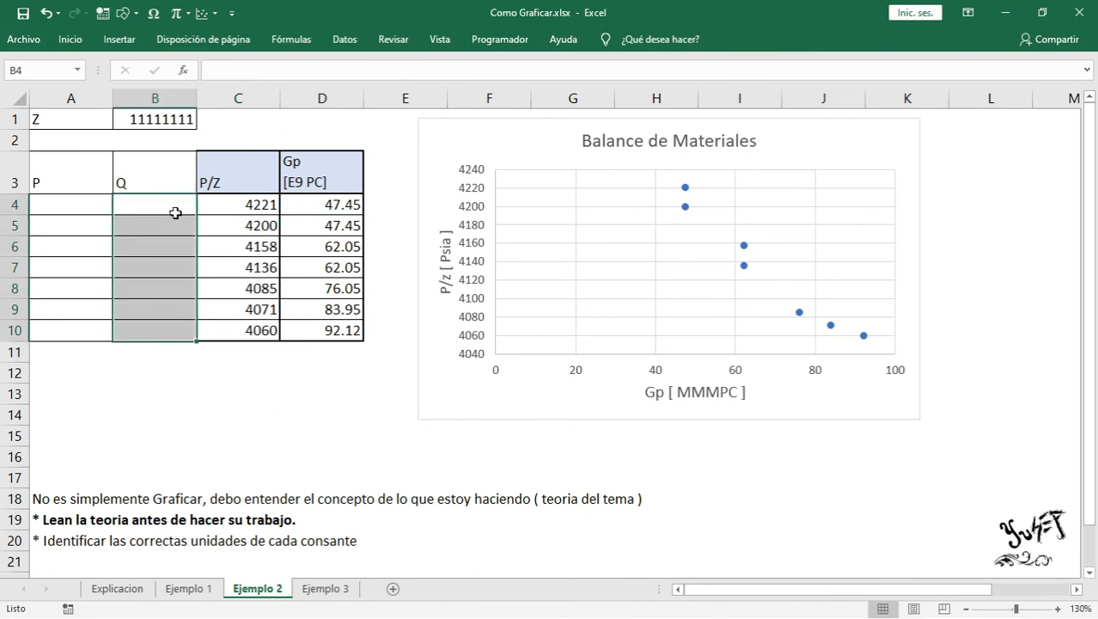
pyautogui.click(323, 167)
pyautogui.click(329, 208)
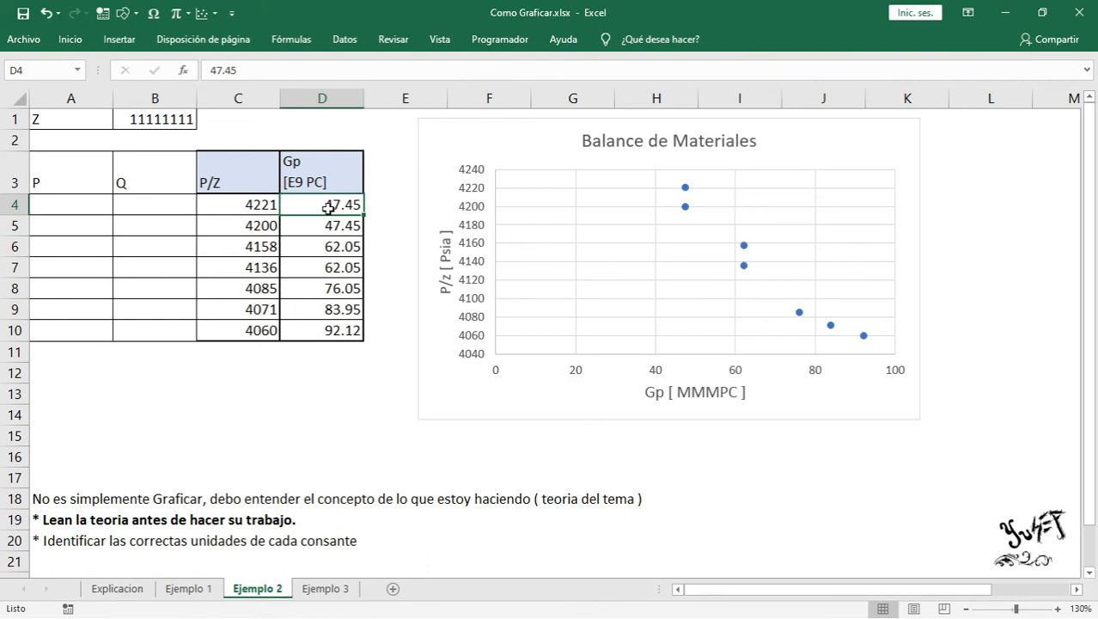
pyautogui.click(327, 264)
pyautogui.click(383, 364)
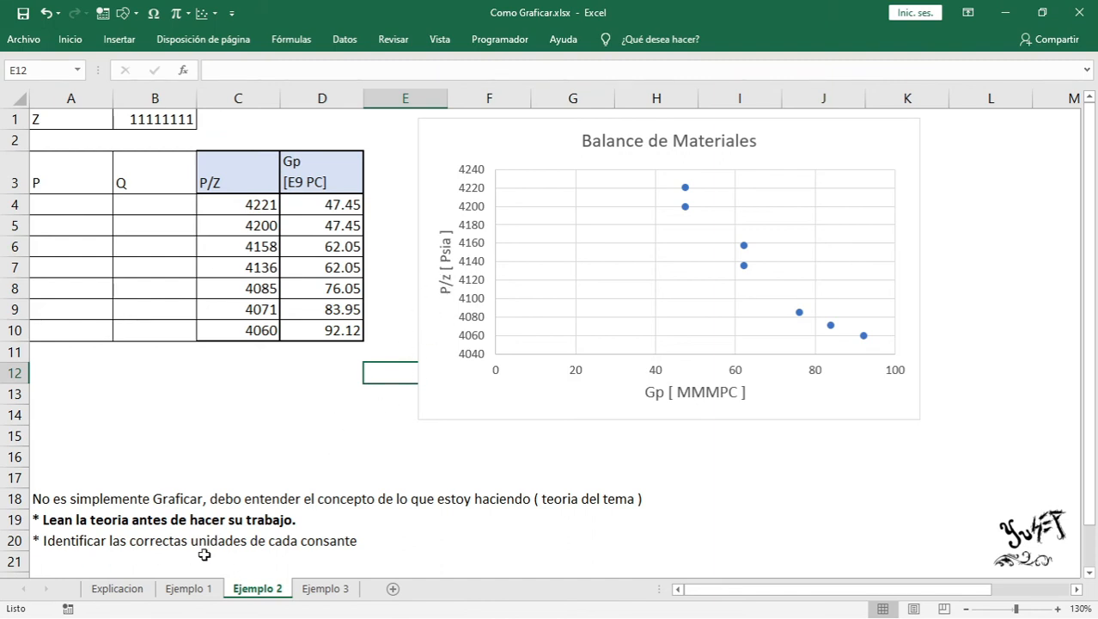
# Step: Add a linear trendline to the Balance de Materiales series, displaying its equation and R² value on the chart
pyautogui.click(566, 422)
pyautogui.click(744, 266)
pyautogui.rightClick(744, 266)
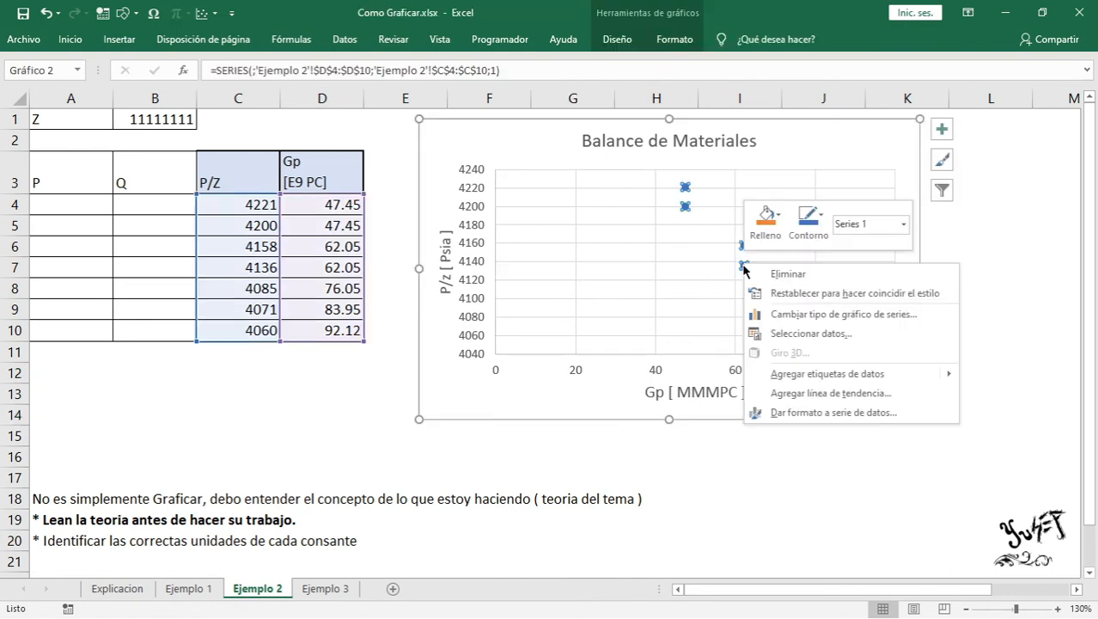
pyautogui.click(822, 391)
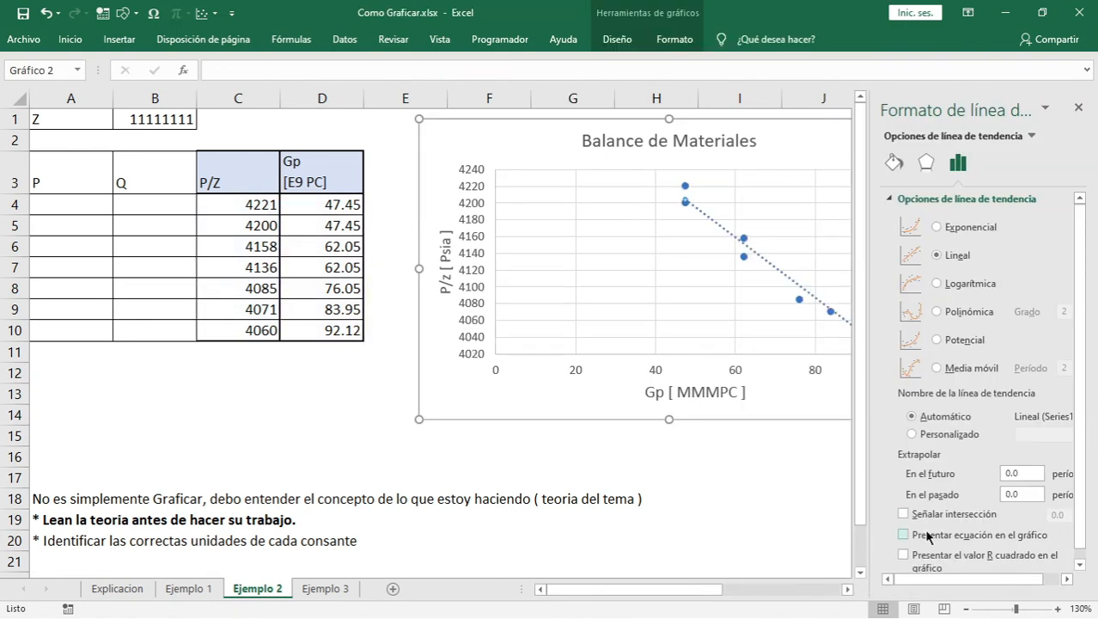
pyautogui.click(904, 535)
pyautogui.click(904, 555)
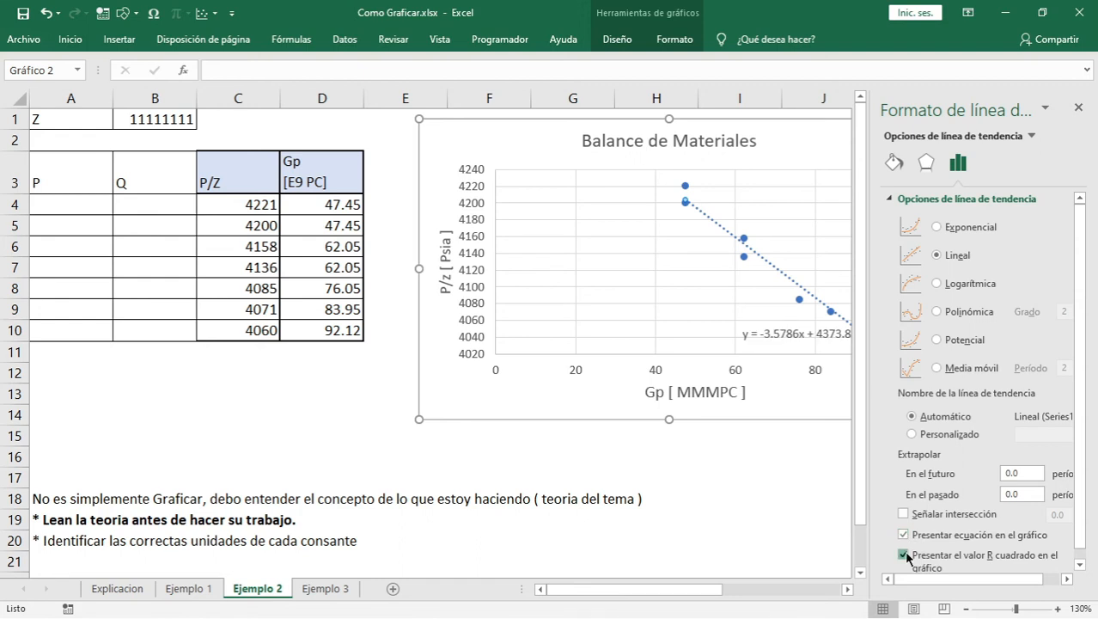
pyautogui.click(806, 342)
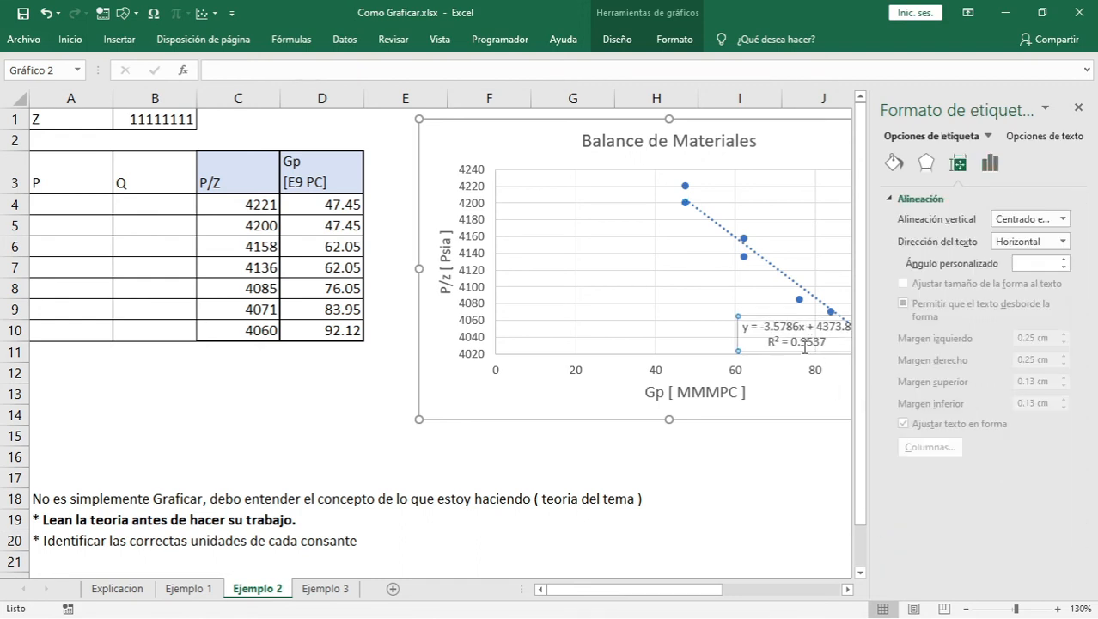
pyautogui.click(1079, 108)
# Step: Move the Balance de Materiales equation label below the horizontal axis, to the free space before the Gp axis title
pyautogui.moveTo(817, 349); pyautogui.dragTo(806, 501)
pyautogui.click(807, 502)
pyautogui.click(826, 398)
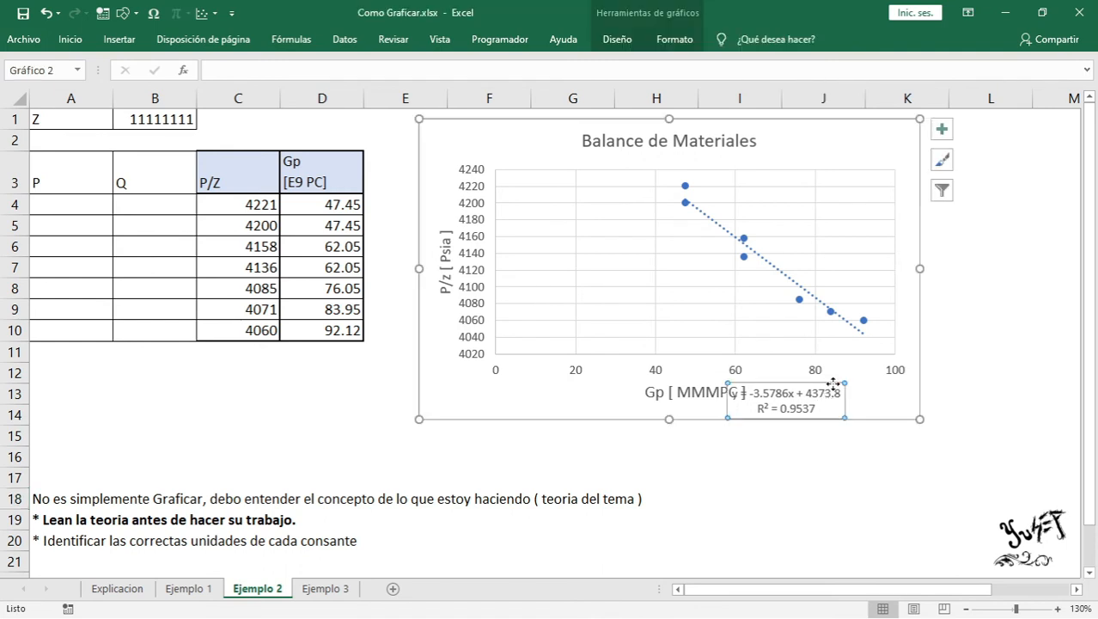
pyautogui.moveTo(833, 383); pyautogui.dragTo(599, 380)
# Step: Enlarge the trendline equation label to font size 11 and color its text red
pyautogui.click(84, 43)
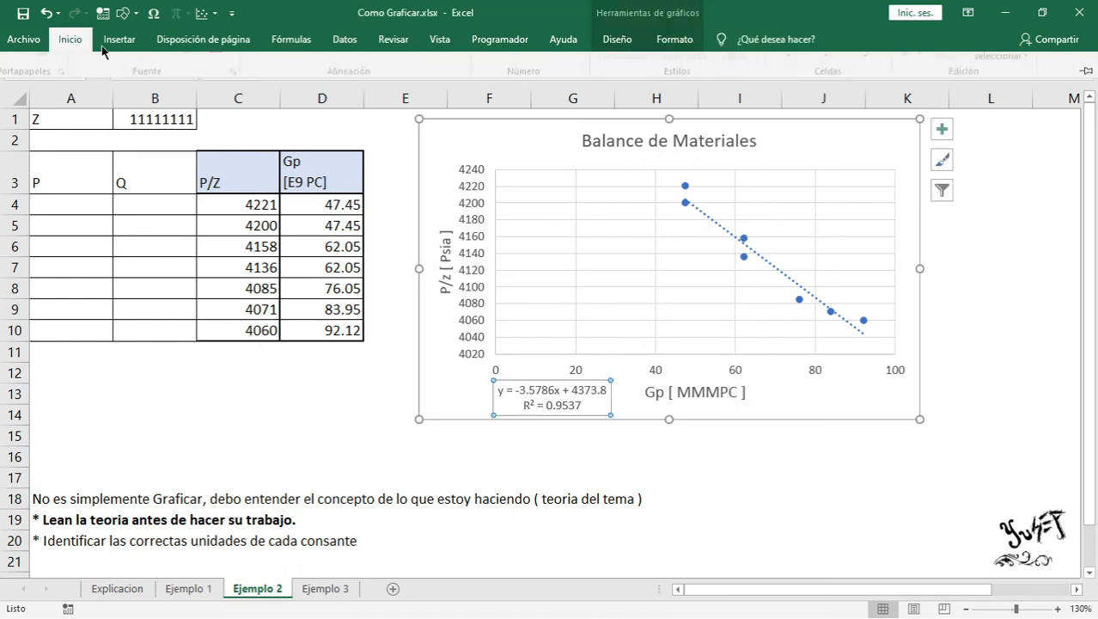
pyautogui.click(214, 70)
pyautogui.click(214, 69)
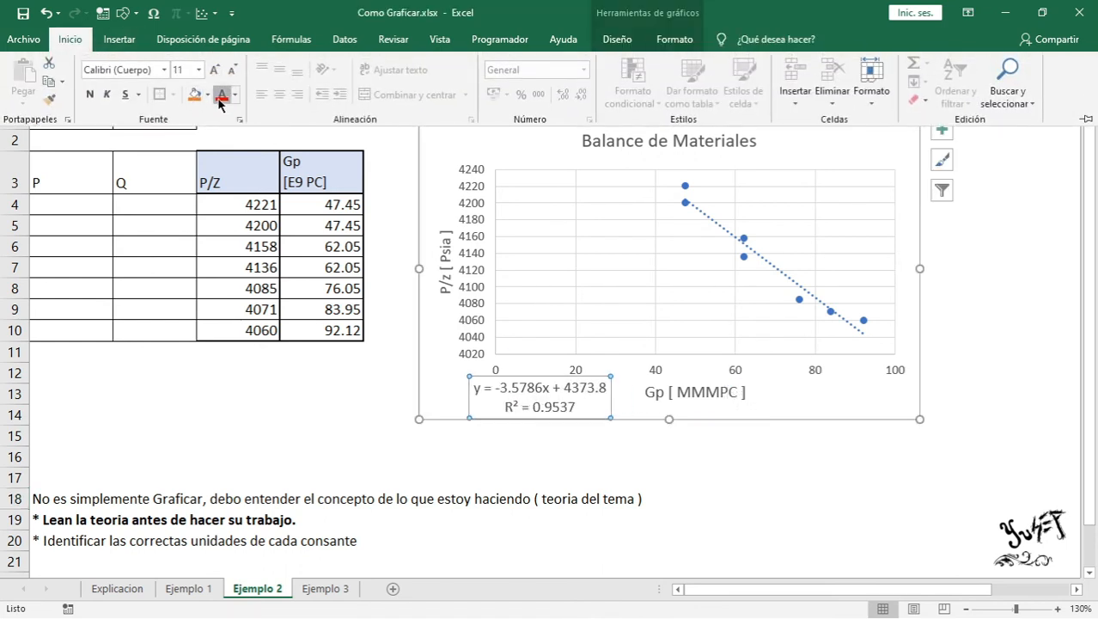
pyautogui.click(220, 96)
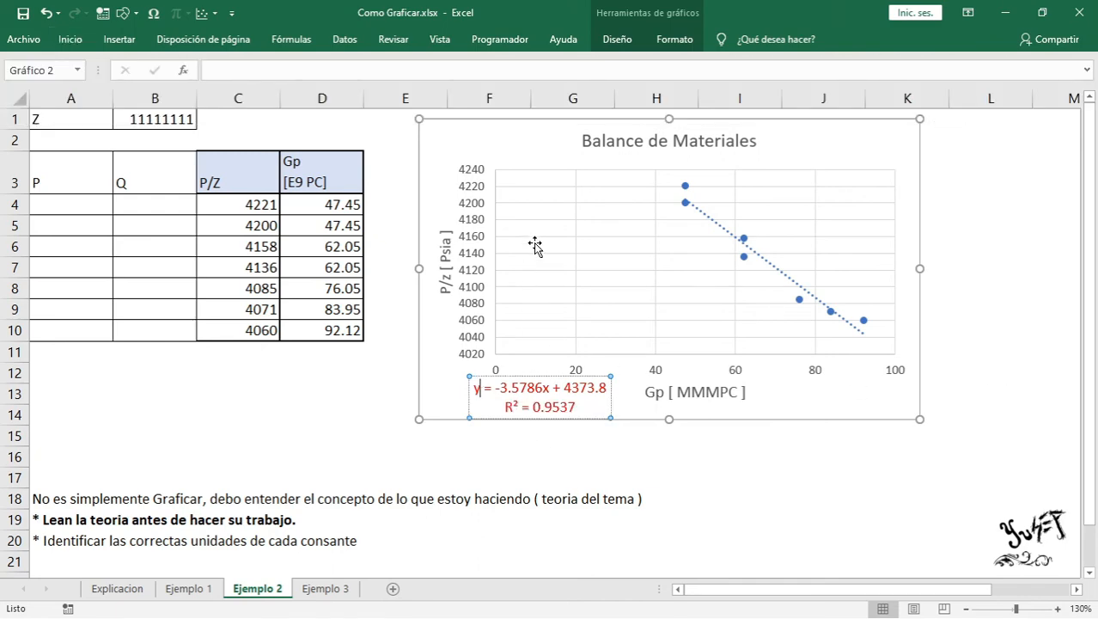
# Step: Check the line form Y = Yi + m X in Ejemplo 1 and compare it with the intercept and slope of Ejemplo 2's trendline equation
pyautogui.click(191, 589)
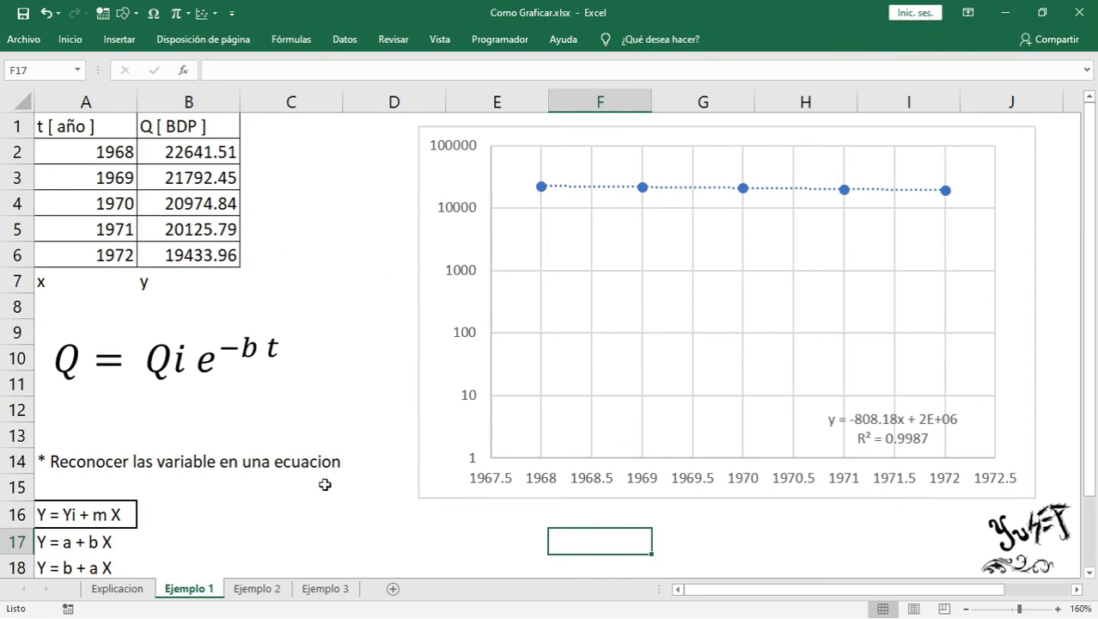
pyautogui.click(257, 589)
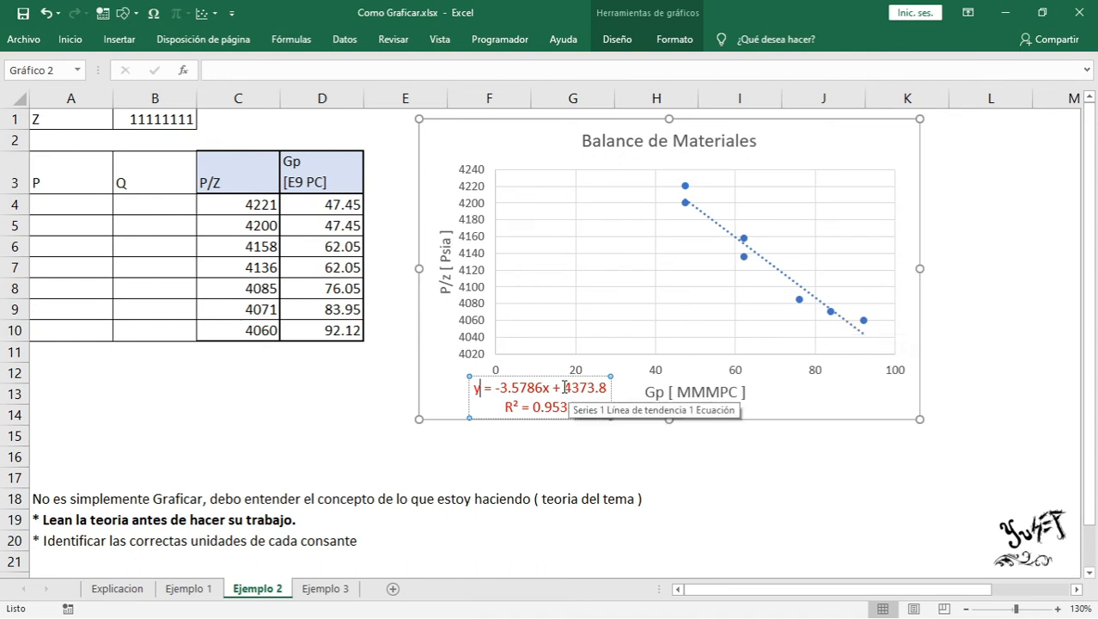
pyautogui.moveTo(564, 387); pyautogui.dragTo(608, 388)
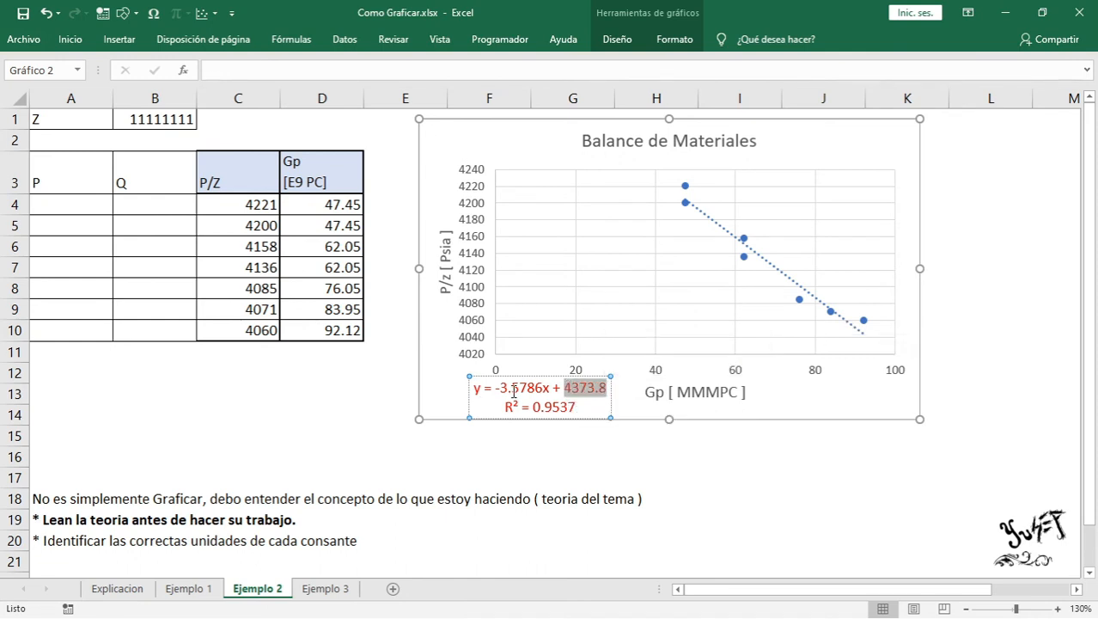
pyautogui.moveTo(496, 387); pyautogui.dragTo(607, 391)
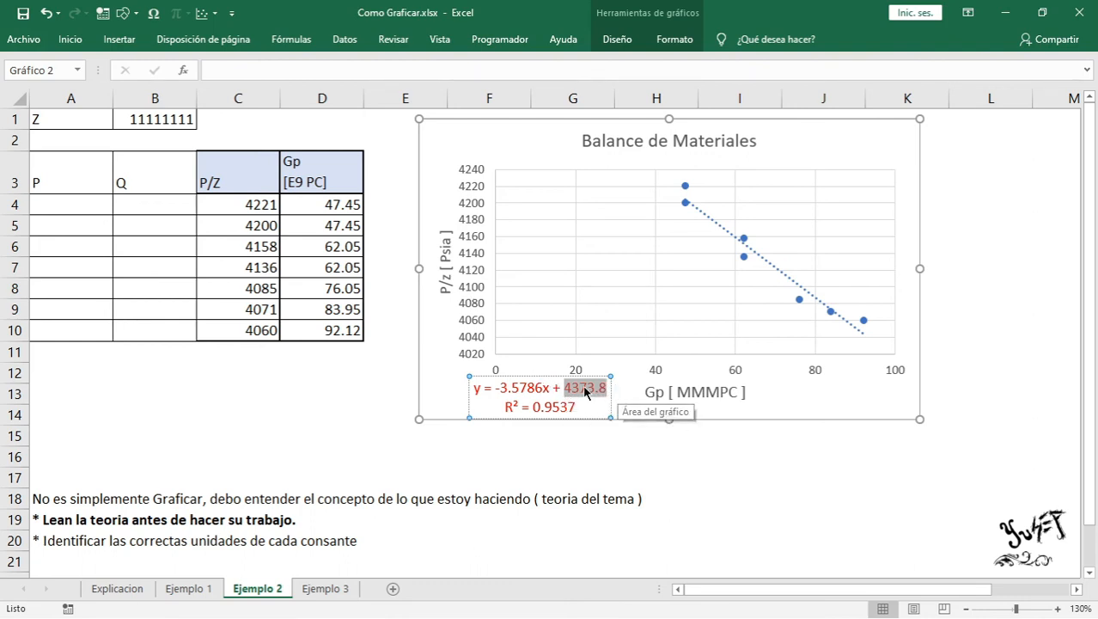
pyautogui.click(542, 389)
pyautogui.doubleClick(524, 387)
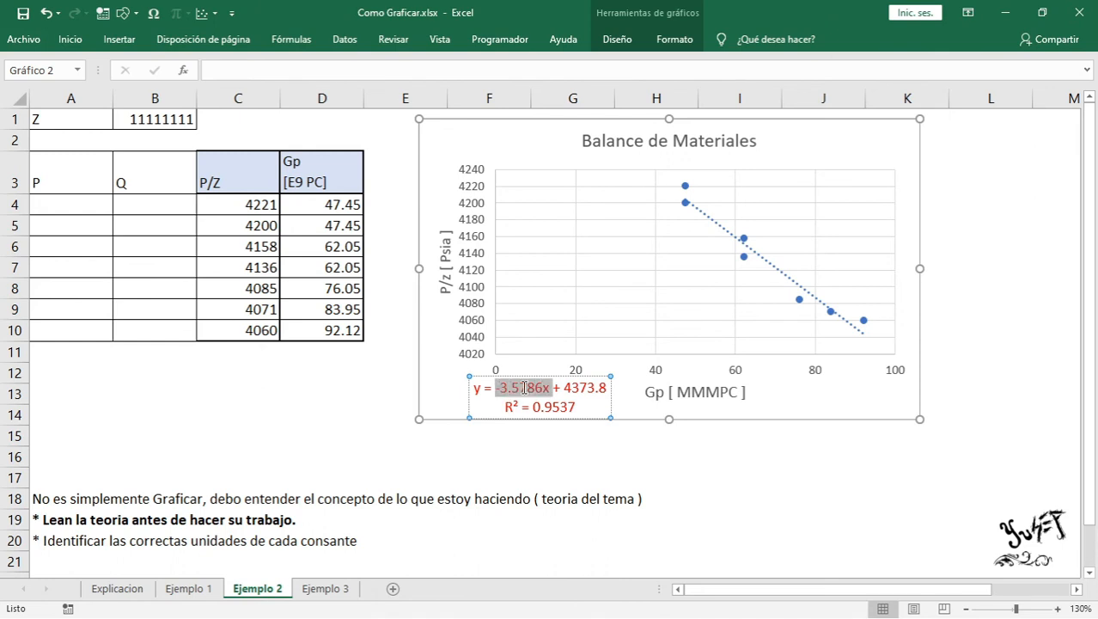
pyautogui.moveTo(542, 388); pyautogui.dragTo(496, 387)
pyautogui.doubleClick(496, 387)
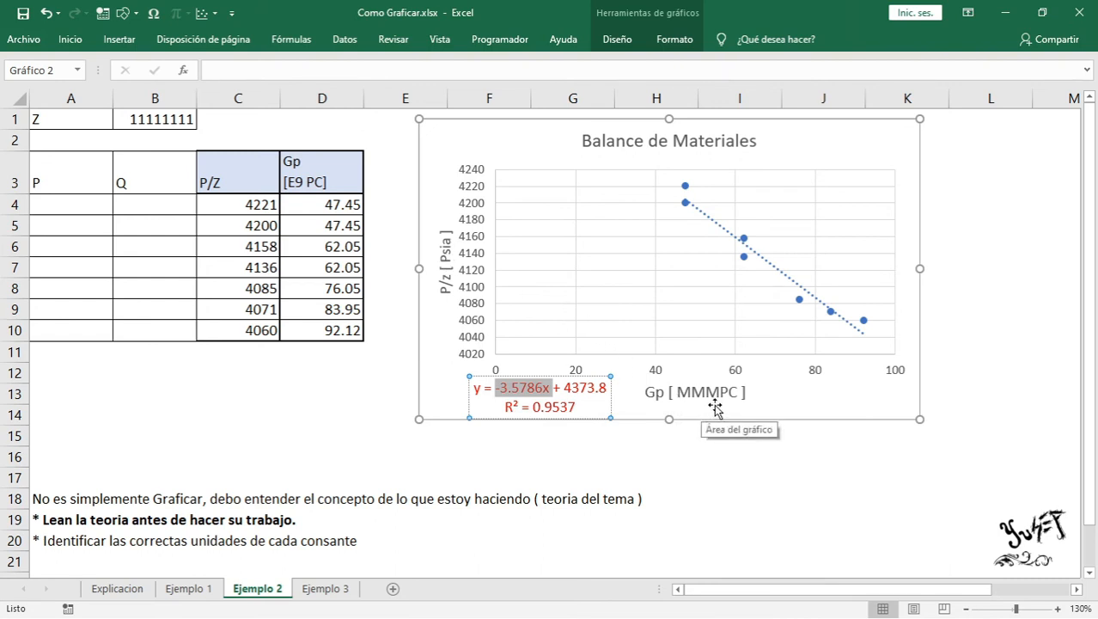
# Step: Shift the red trendline equation label slightly closer to the Gp axis title and deselect the chart
pyautogui.click(597, 452)
pyautogui.click(555, 394)
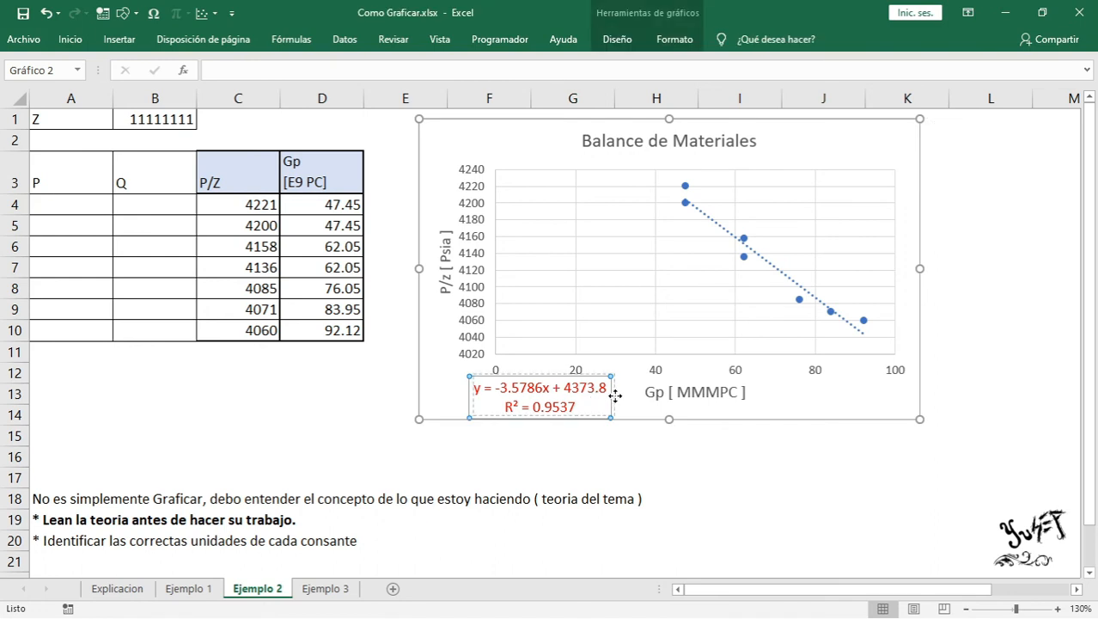
pyautogui.moveTo(620, 395); pyautogui.dragTo(633, 392)
pyautogui.click(580, 436)
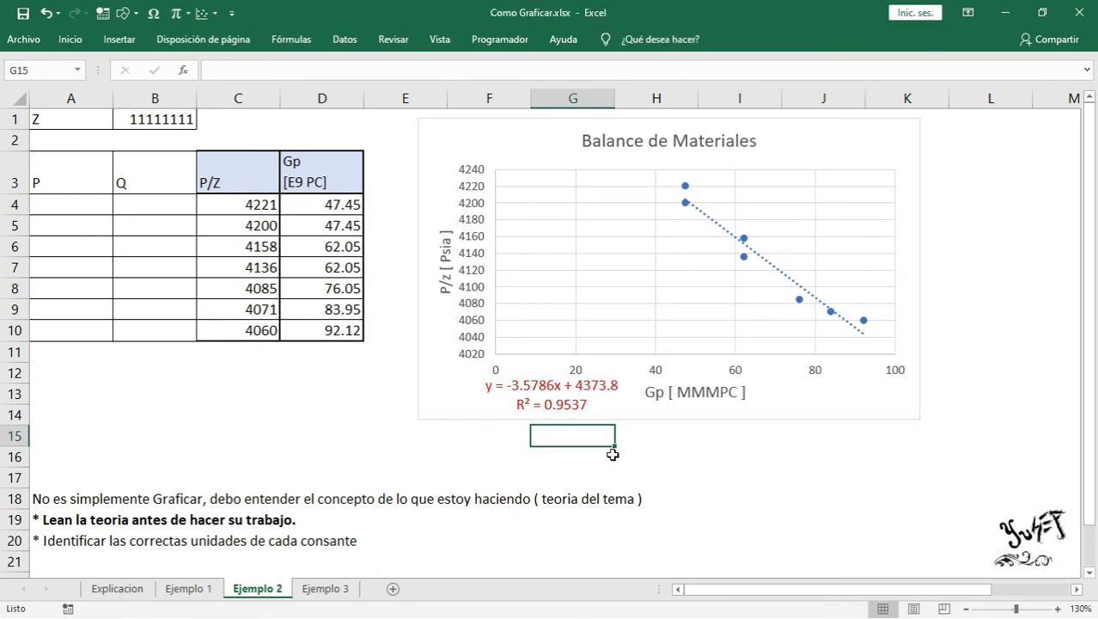
# Step: Look over the Ejemplo 3 data table and its P-V and P-T curve task, and return to the Ejemplo 2 sheet
pyautogui.click(324, 593)
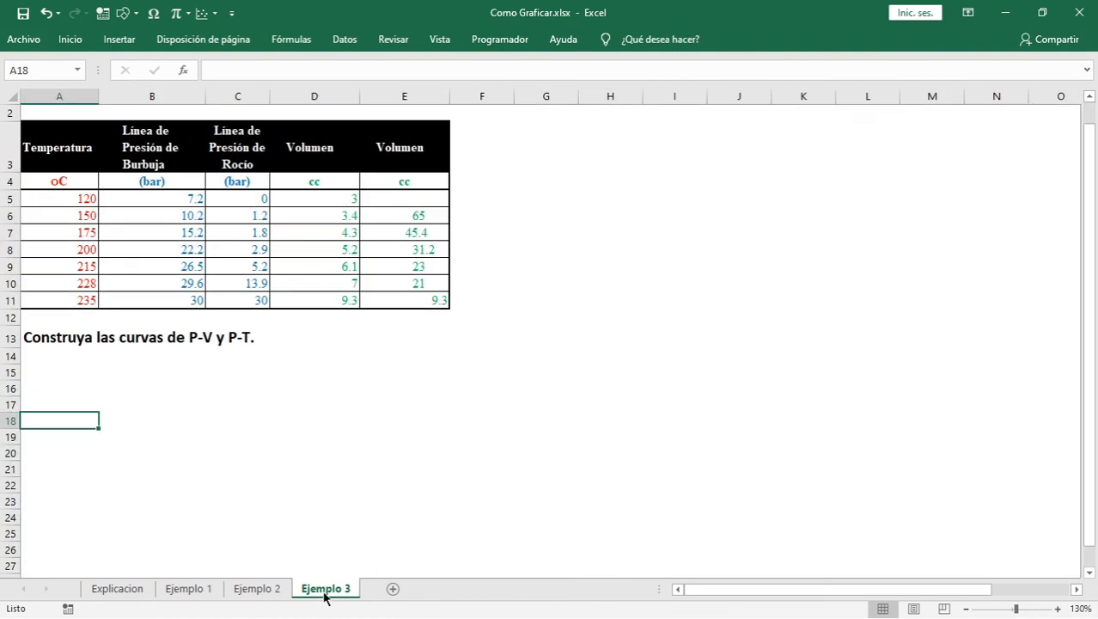
pyautogui.click(463, 404)
pyautogui.click(291, 486)
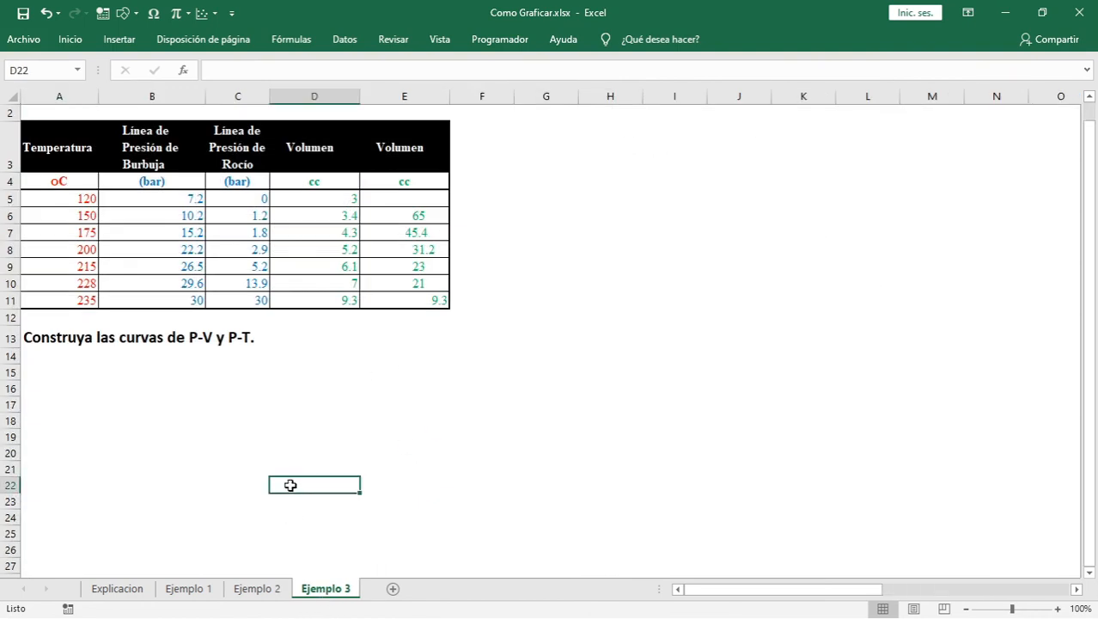
pyautogui.click(296, 449)
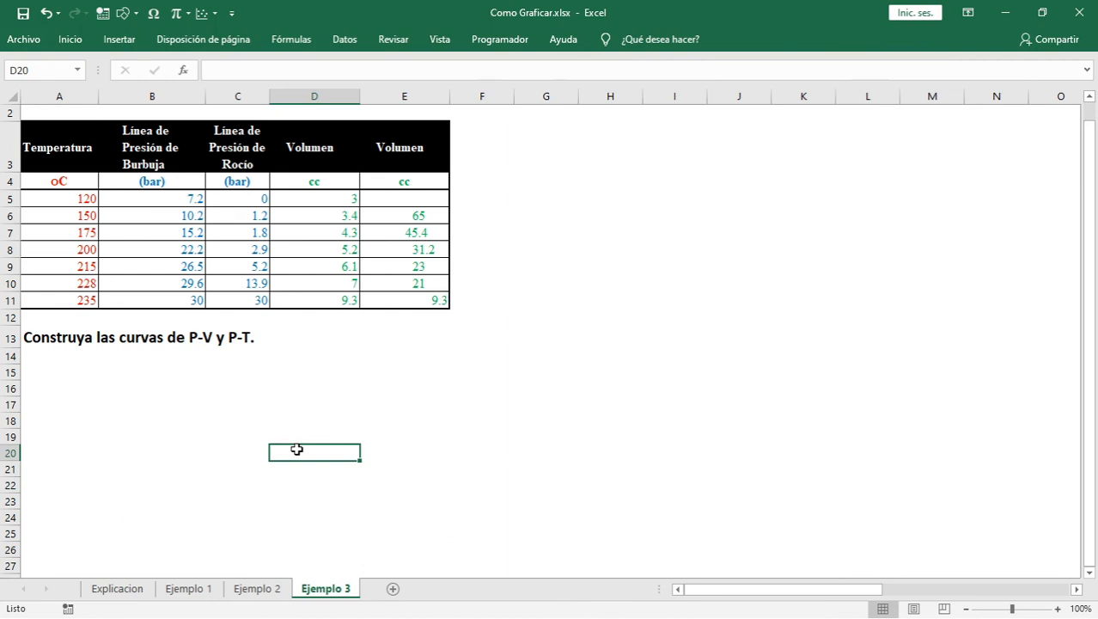
pyautogui.click(270, 591)
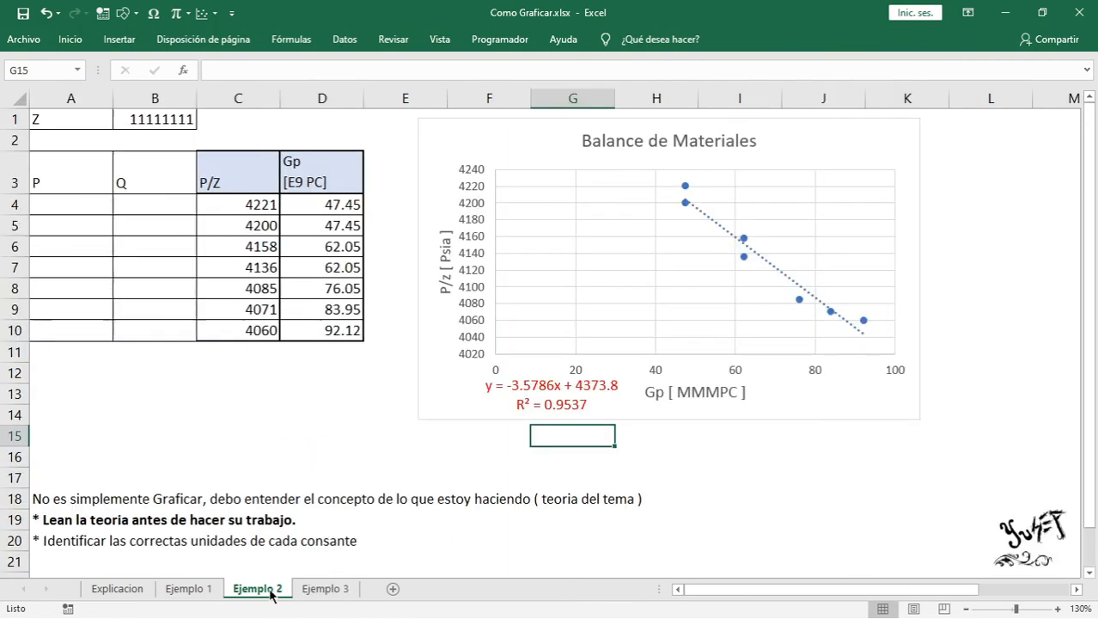
# Step: Review the Ejemplo 3 data table, the P-V and P-T curve task, and the reference phase diagrams farther along the sheet
pyautogui.click(317, 591)
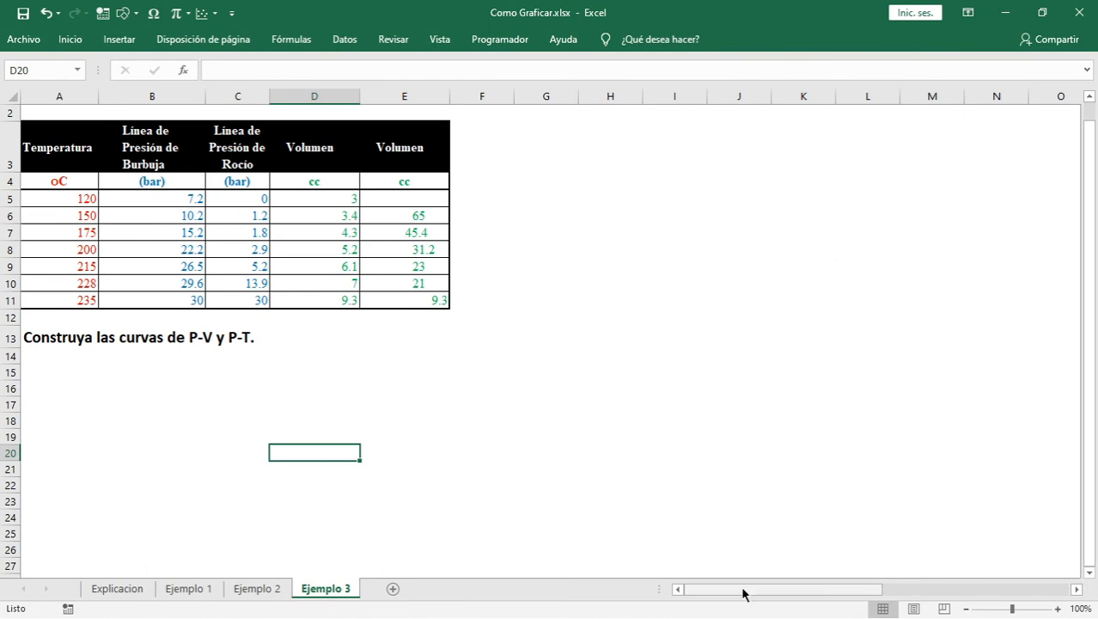
pyautogui.moveTo(742, 591); pyautogui.dragTo(919, 588)
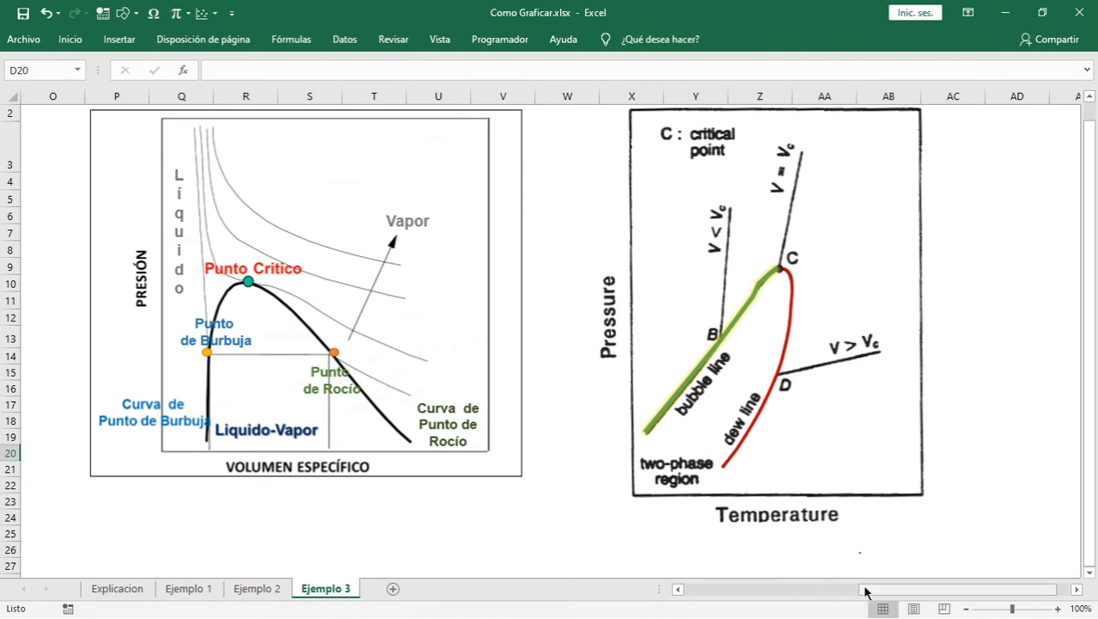
pyautogui.moveTo(873, 593); pyautogui.dragTo(664, 593)
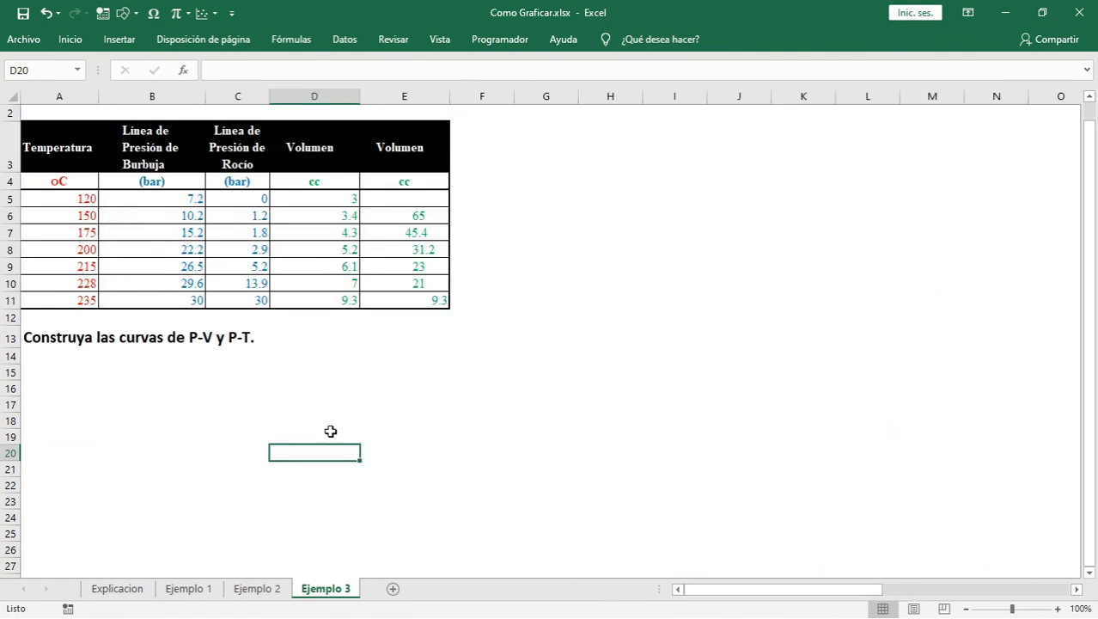
pyautogui.click(291, 371)
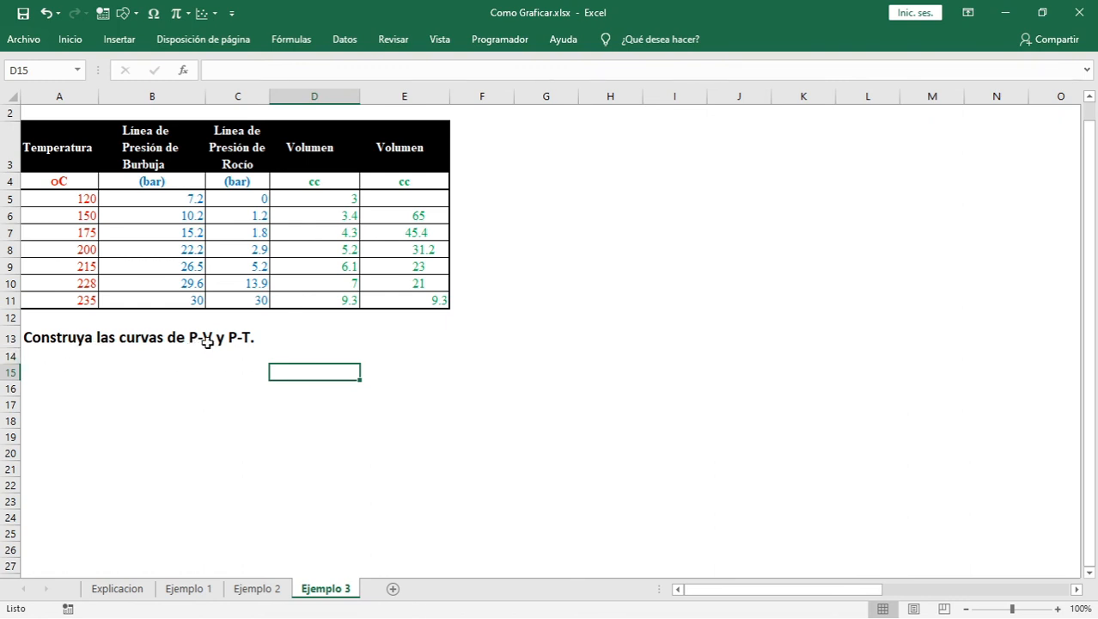
pyautogui.moveTo(239, 384); pyautogui.dragTo(237, 372)
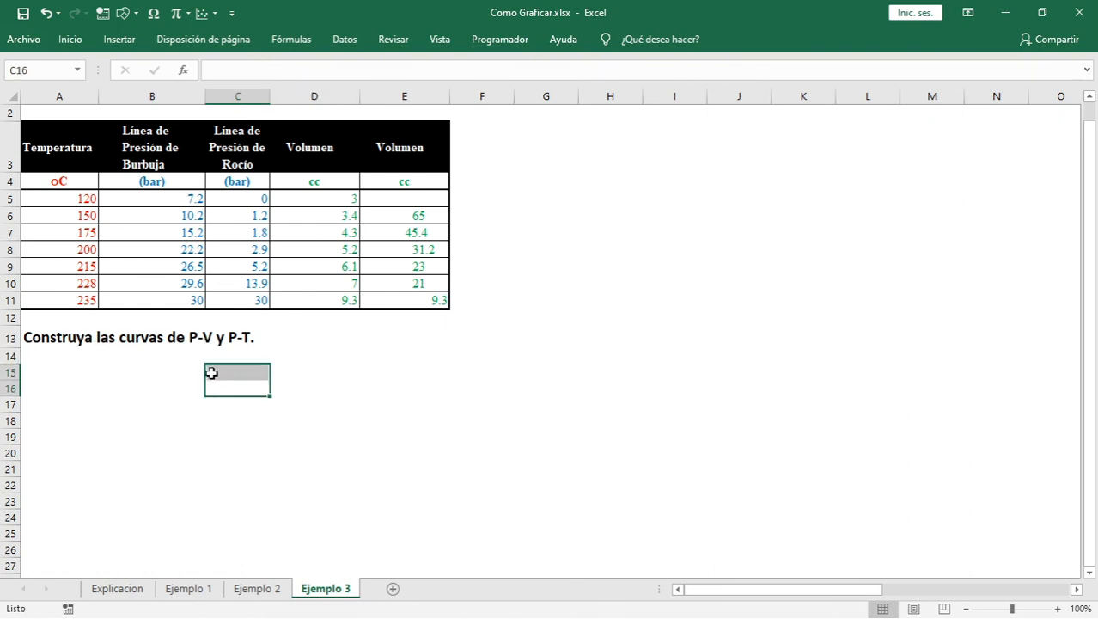
pyautogui.click(211, 373)
pyautogui.click(244, 420)
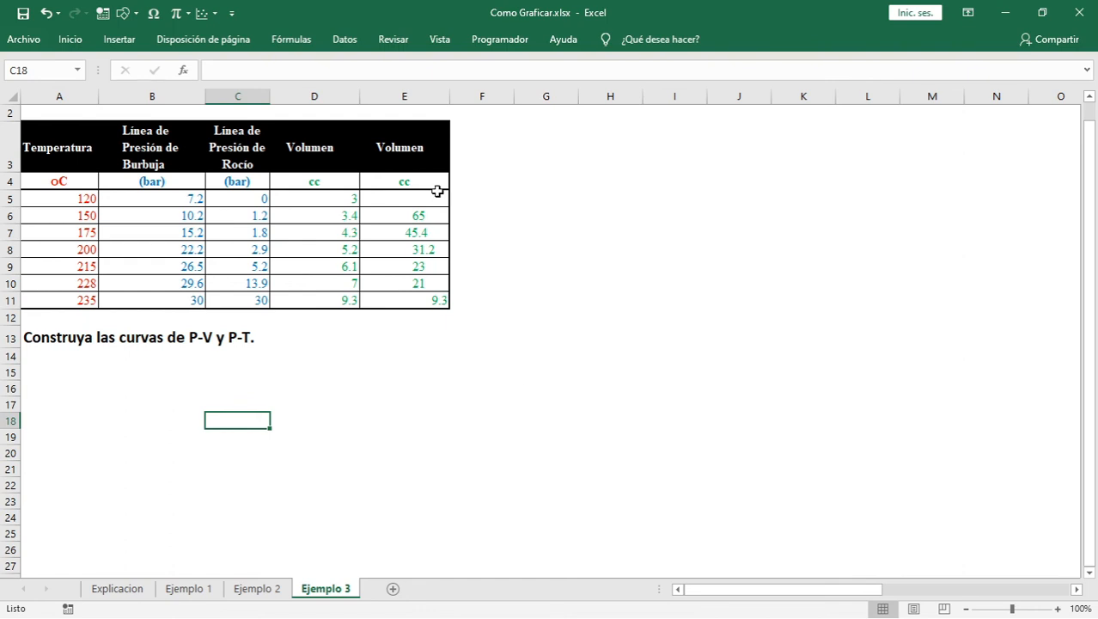
# Step: Insert a blank scatter chart with smooth lines and markers, and place it beside the data table
pyautogui.click(207, 16)
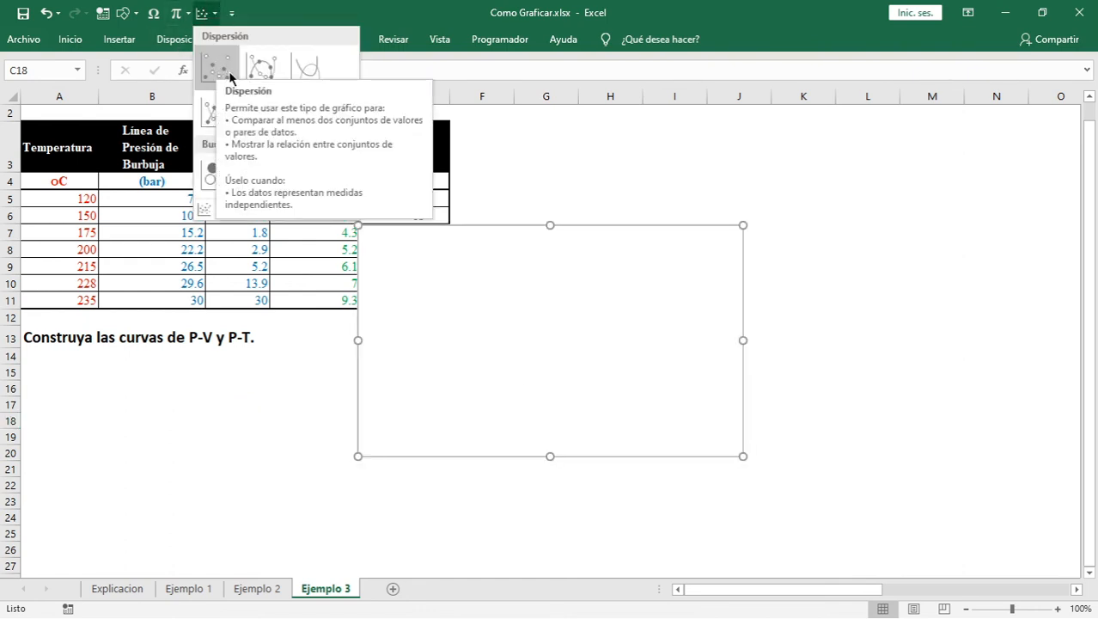
pyautogui.click(277, 74)
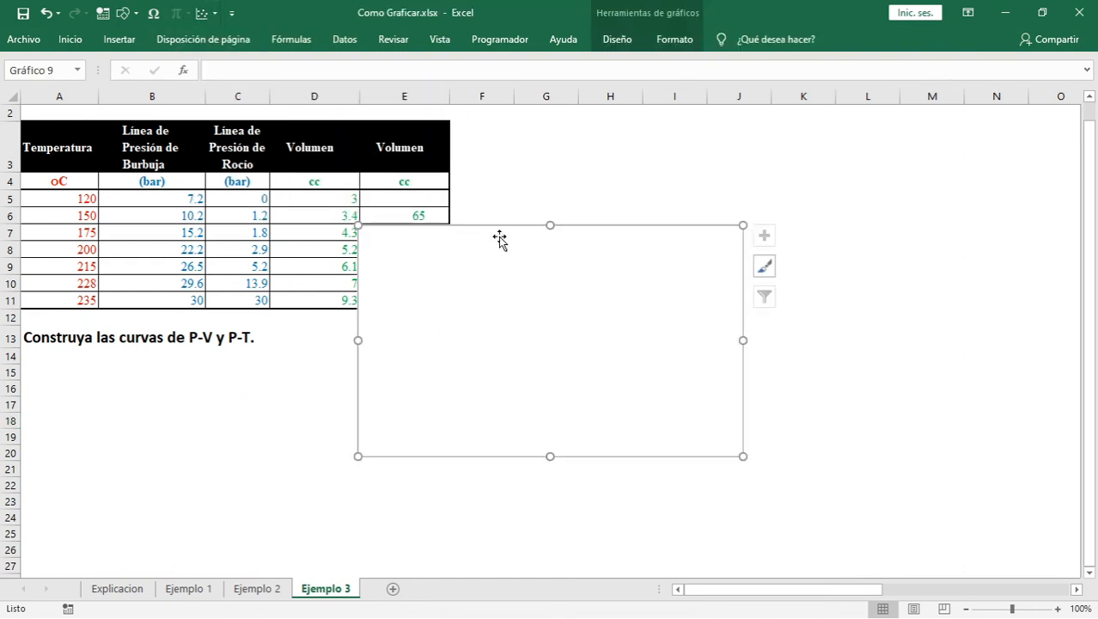
pyautogui.moveTo(499, 238); pyautogui.dragTo(665, 211)
# Step: Add the bubble-point series to the blank chart, with volume D5:D11 as X values and bubble pressure B5:B11 as Y values
pyautogui.rightClick(667, 214)
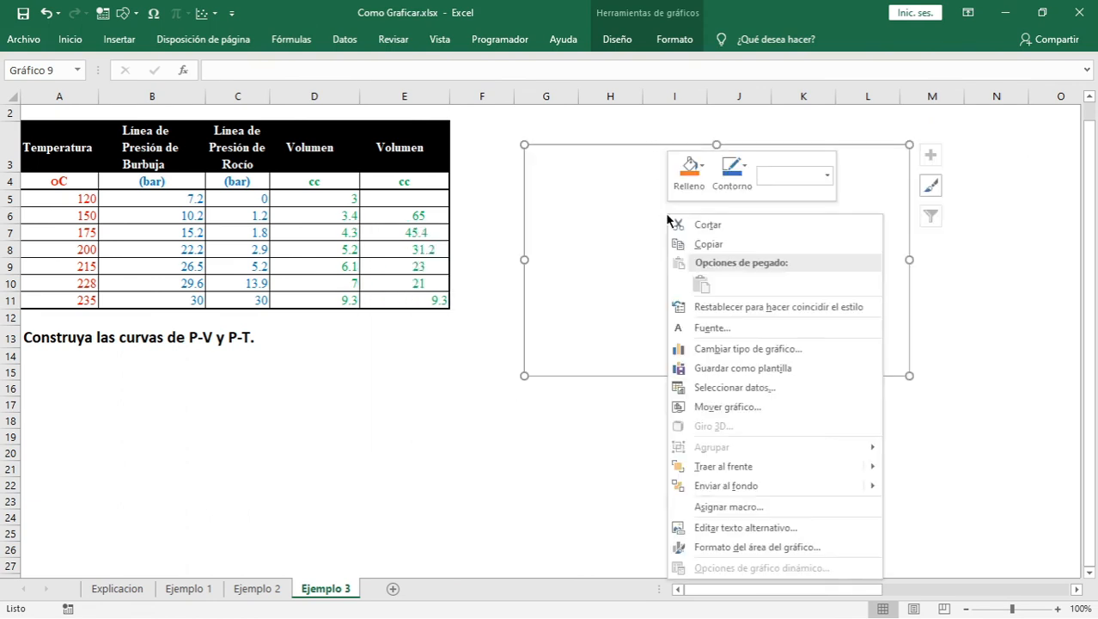
pyautogui.click(750, 387)
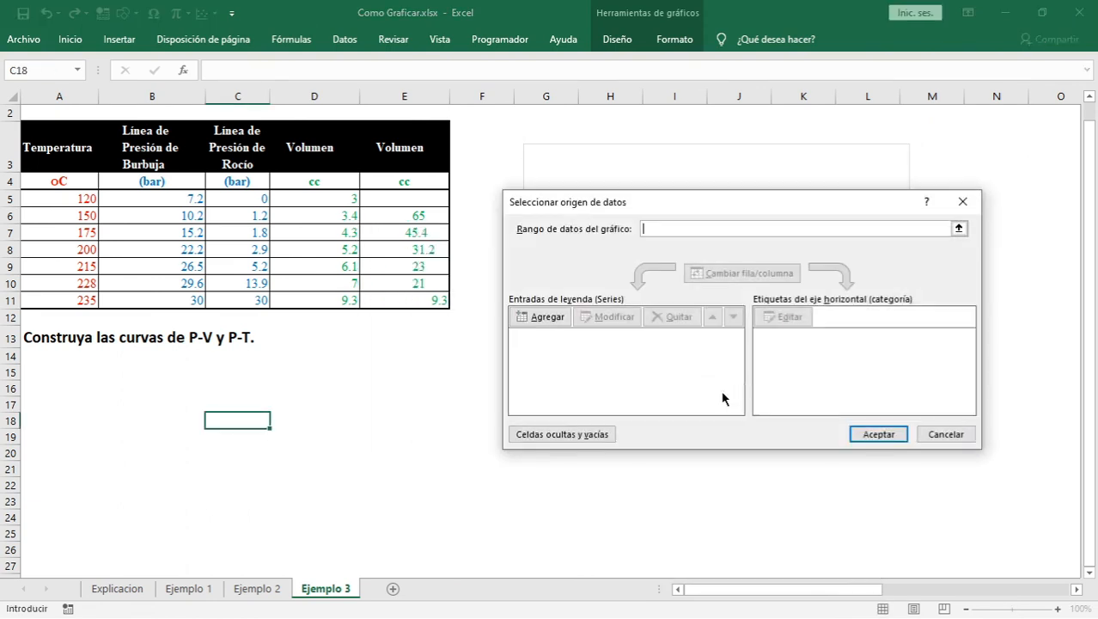
pyautogui.moveTo(597, 210); pyautogui.dragTo(658, 188)
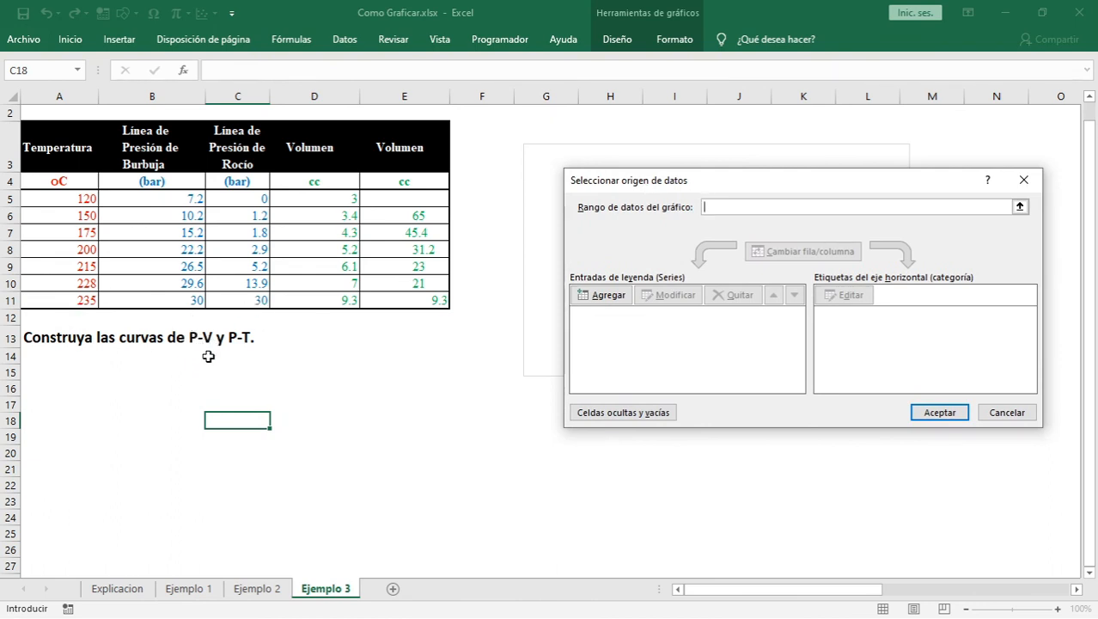
pyautogui.click(594, 296)
pyautogui.click(663, 325)
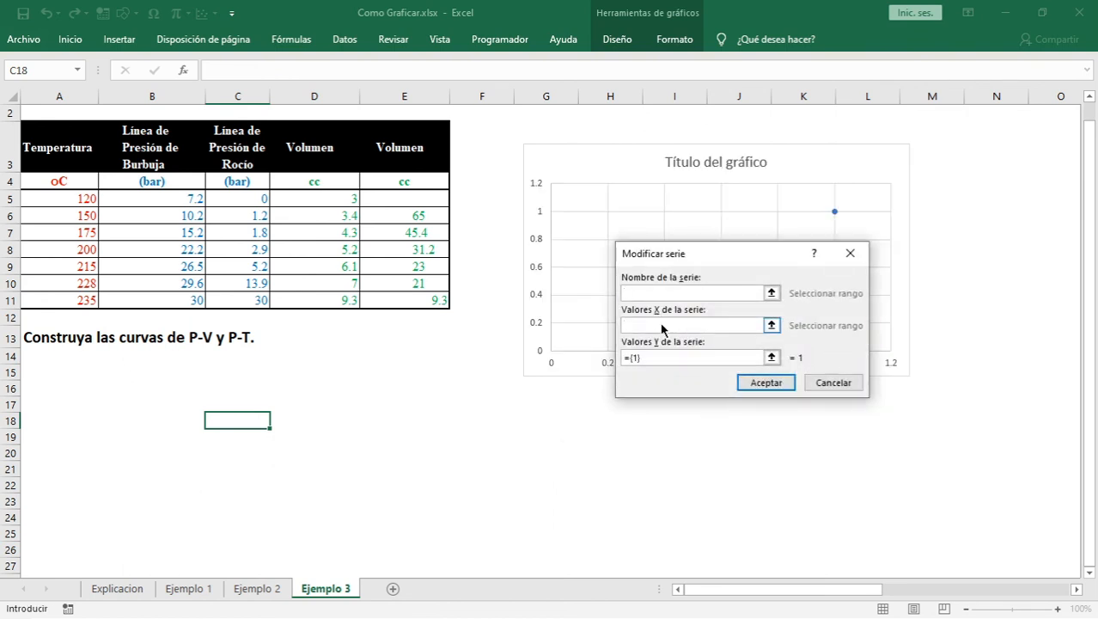
pyautogui.moveTo(327, 201); pyautogui.dragTo(330, 299)
pyautogui.click(686, 357)
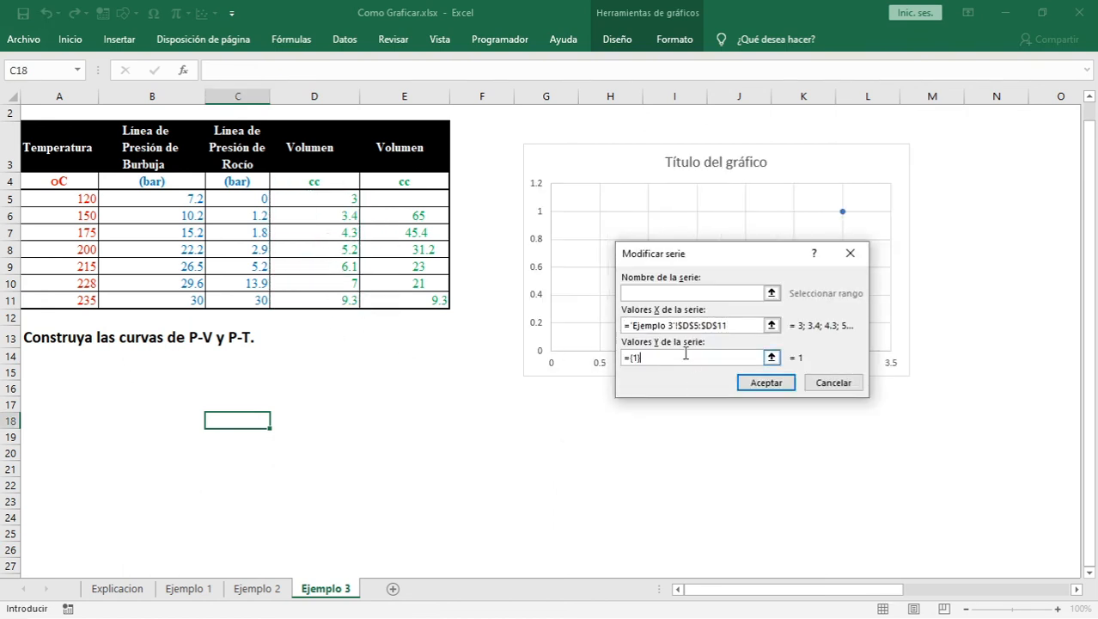
pyautogui.press('BackSpace')
pyautogui.press('BackSpace')
pyautogui.press('BackSpace')
pyautogui.press('BackSpace')
pyautogui.moveTo(195, 215); pyautogui.dragTo(207, 300)
pyautogui.moveTo(191, 196); pyautogui.dragTo(204, 303)
pyautogui.click(758, 384)
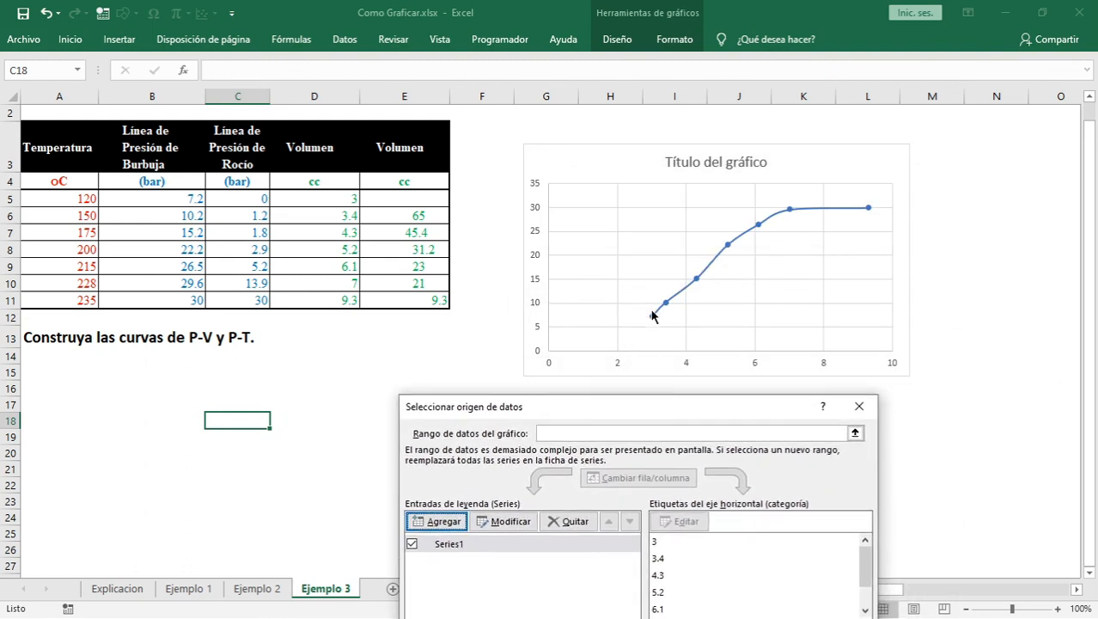
# Step: Add the dew-point series to the P-V chart, using volume E5:E11 as X and dew pressure C5:C11 as Y, and accept the data source
pyautogui.moveTo(722, 406); pyautogui.dragTo(850, 181)
pyautogui.click(633, 356)
pyautogui.click(670, 323)
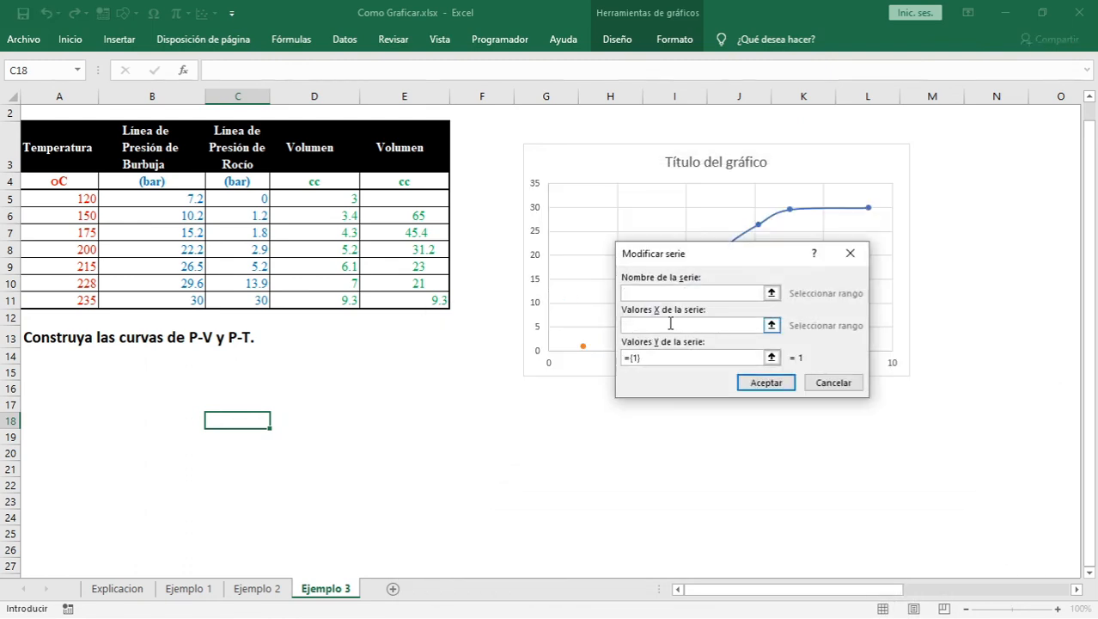
pyautogui.moveTo(408, 198); pyautogui.dragTo(413, 301)
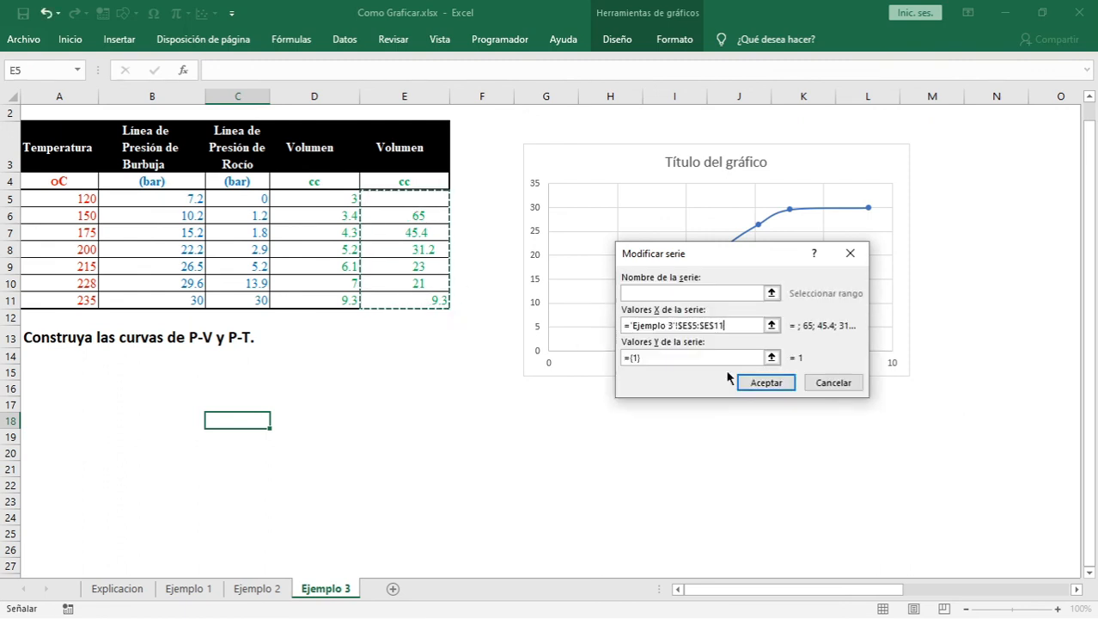
pyautogui.click(695, 356)
pyautogui.press('BackSpace')
pyautogui.press('BackSpace')
pyautogui.press('BackSpace')
pyautogui.press('BackSpace')
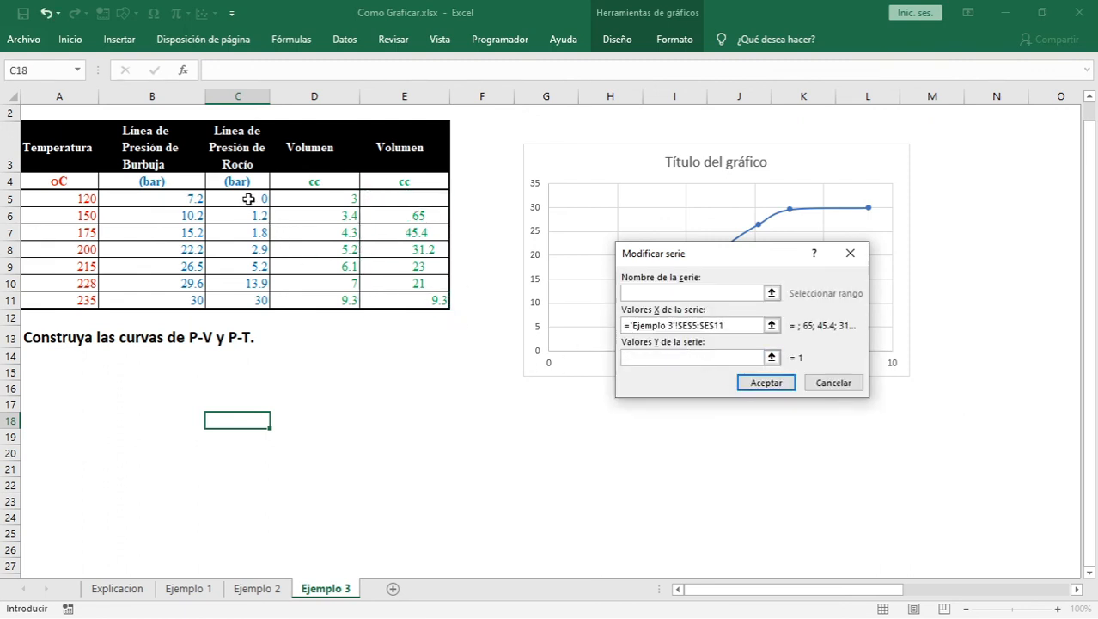
pyautogui.moveTo(248, 199); pyautogui.dragTo(248, 300)
pyautogui.click(747, 384)
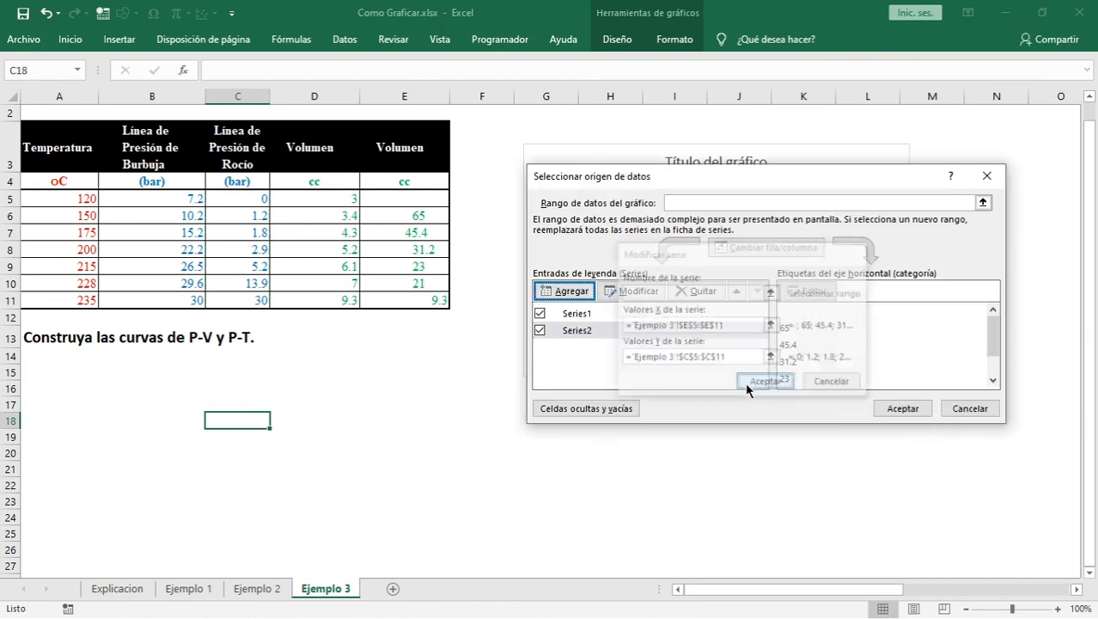
pyautogui.click(902, 409)
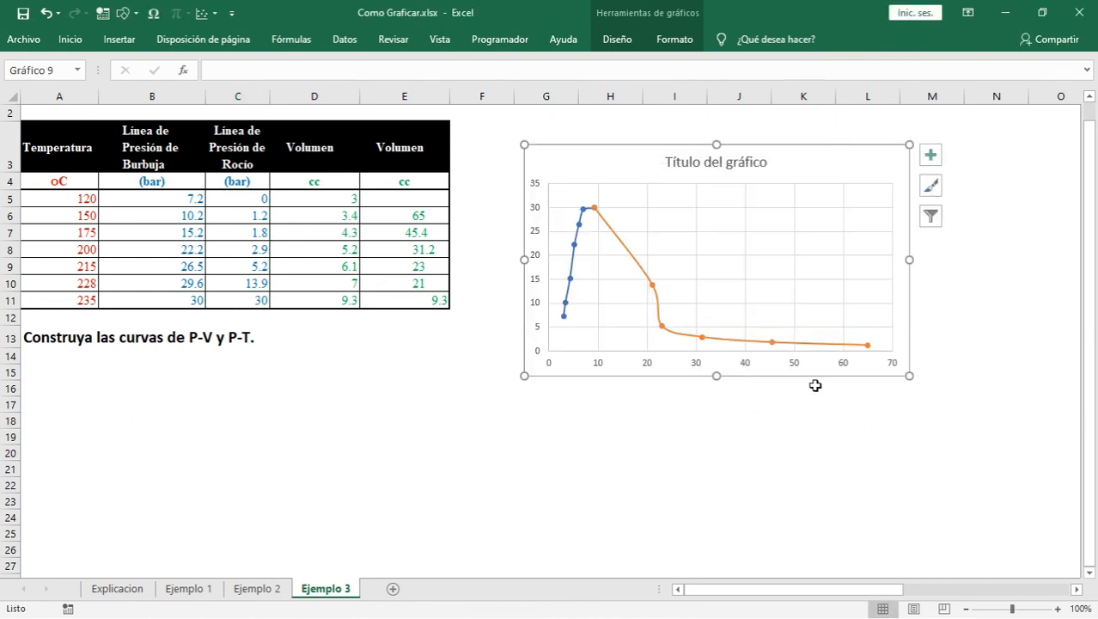
# Step: Add axis titles and a legend to the P-V chart
pyautogui.click(930, 155)
pyautogui.click(419, 195)
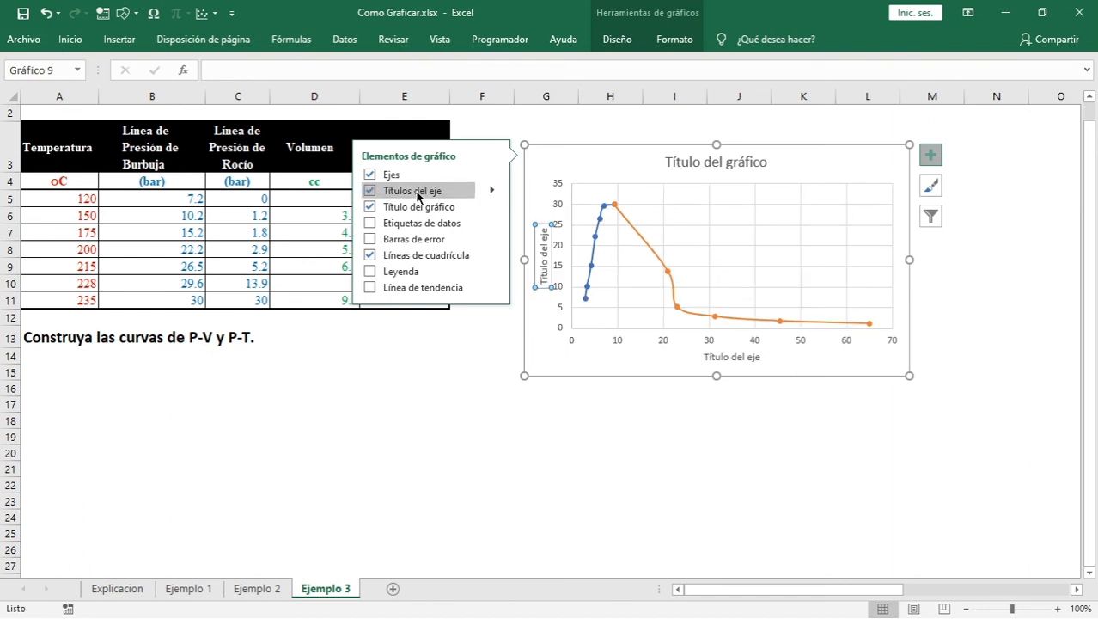
pyautogui.click(419, 272)
pyautogui.click(868, 452)
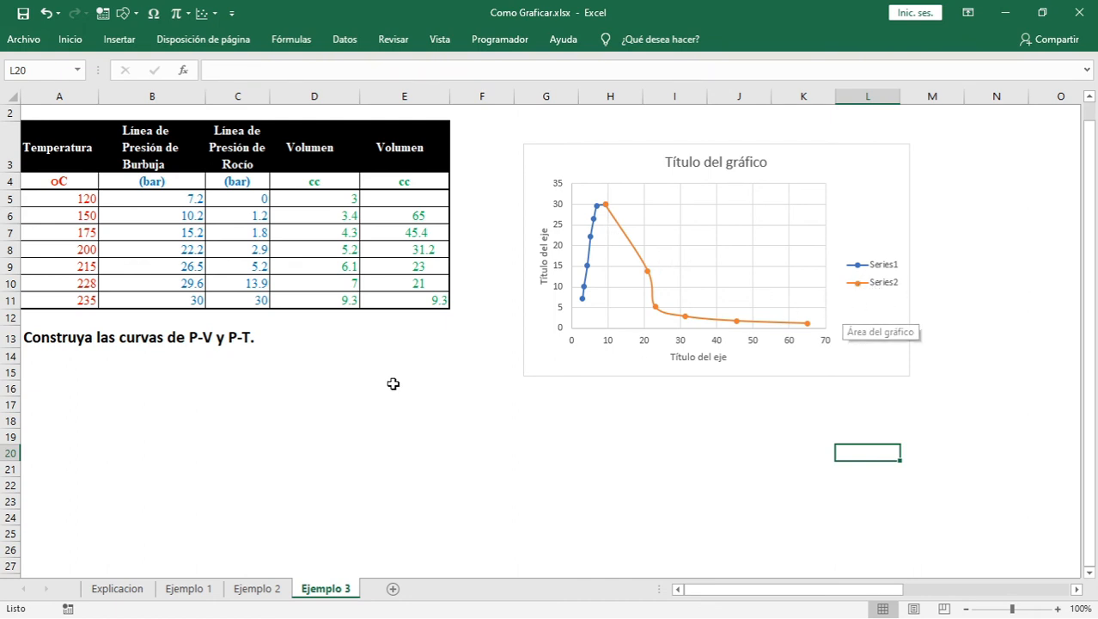
# Step: Enlarge the P-V chart down to about row 20 and across to about column M, and deselect it
pyautogui.click(840, 359)
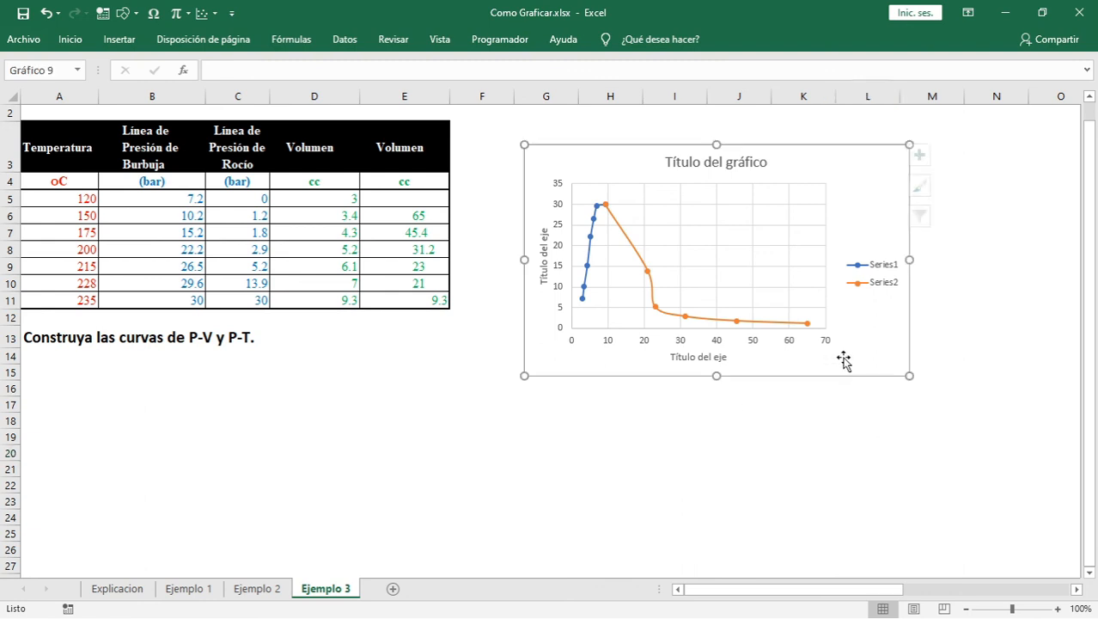
pyautogui.moveTo(909, 375); pyautogui.dragTo(973, 460)
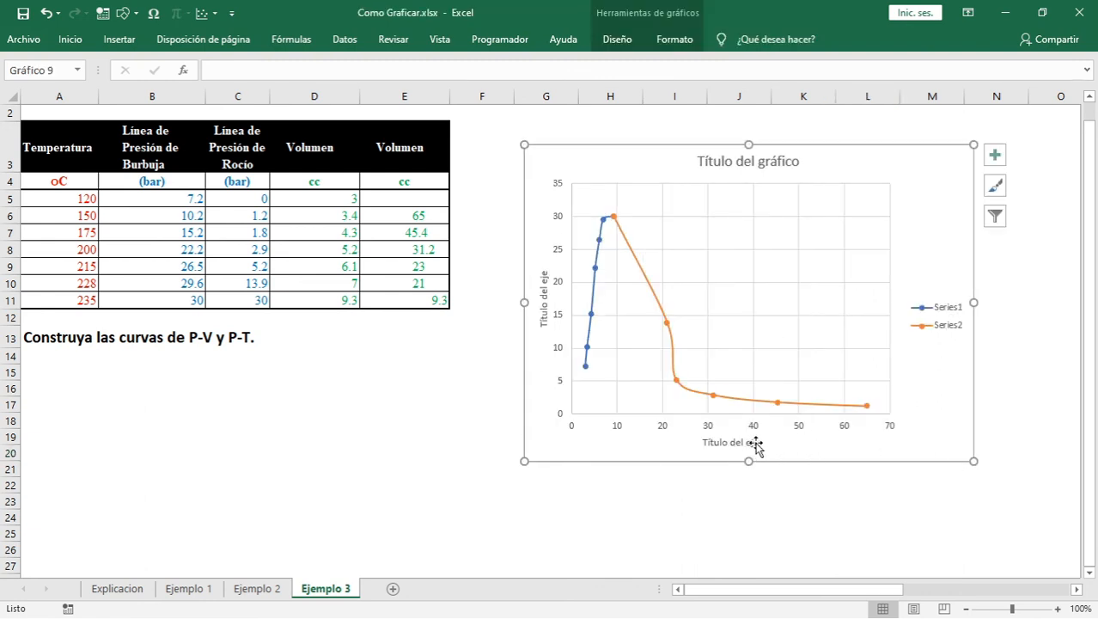
pyautogui.click(732, 499)
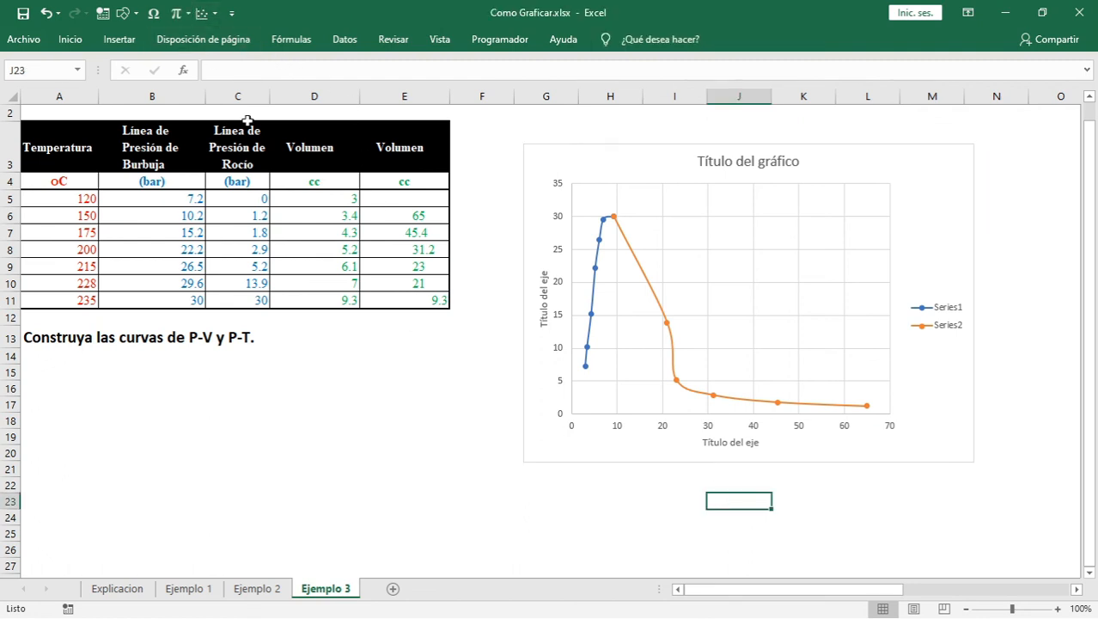
# Step: Insert a second blank scatter chart with smooth lines and markers, and move it over the P-V chart
pyautogui.click(206, 13)
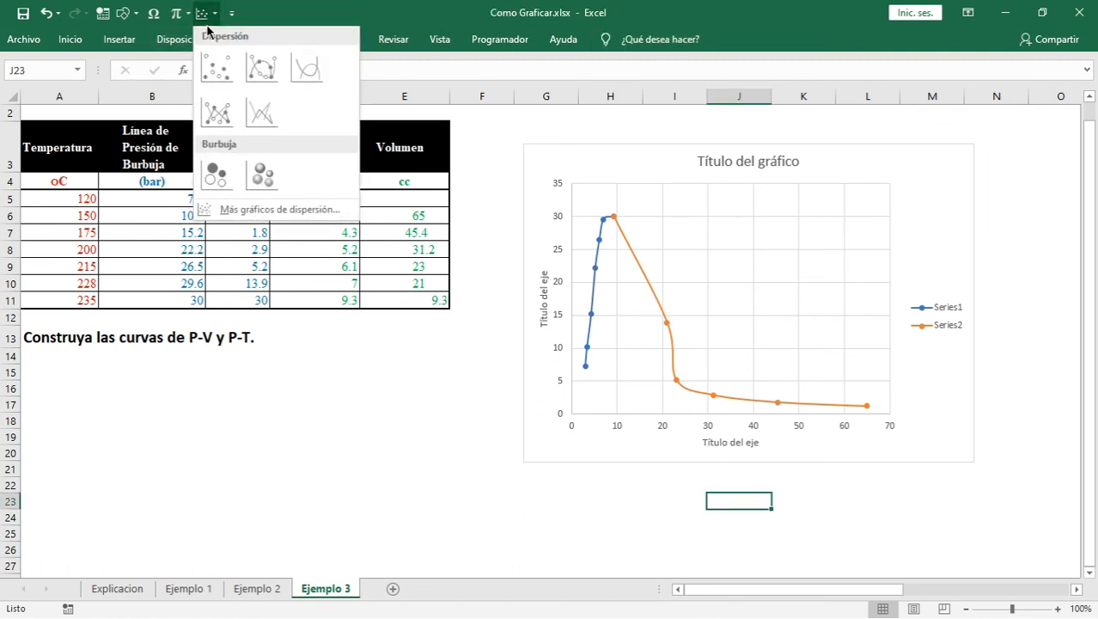
pyautogui.click(217, 69)
pyautogui.moveTo(527, 245); pyautogui.dragTo(731, 243)
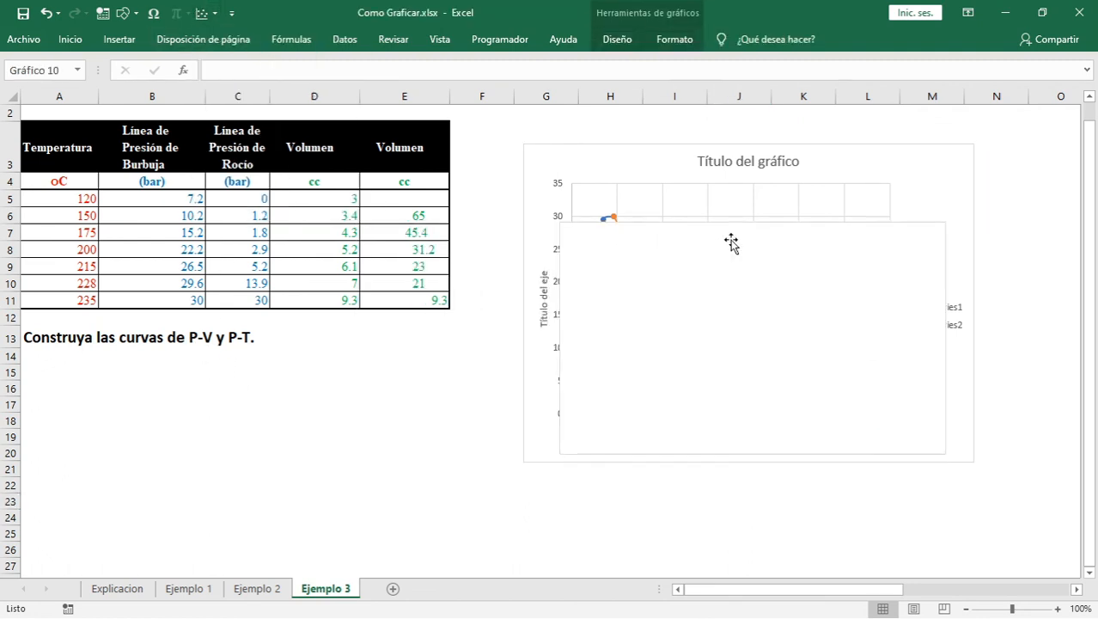
# Step: Add the bubble-line series to the second chart, with temperature A5:A11 as X values and bubble pressure B5:B11 as Y values
pyautogui.rightClick(704, 251)
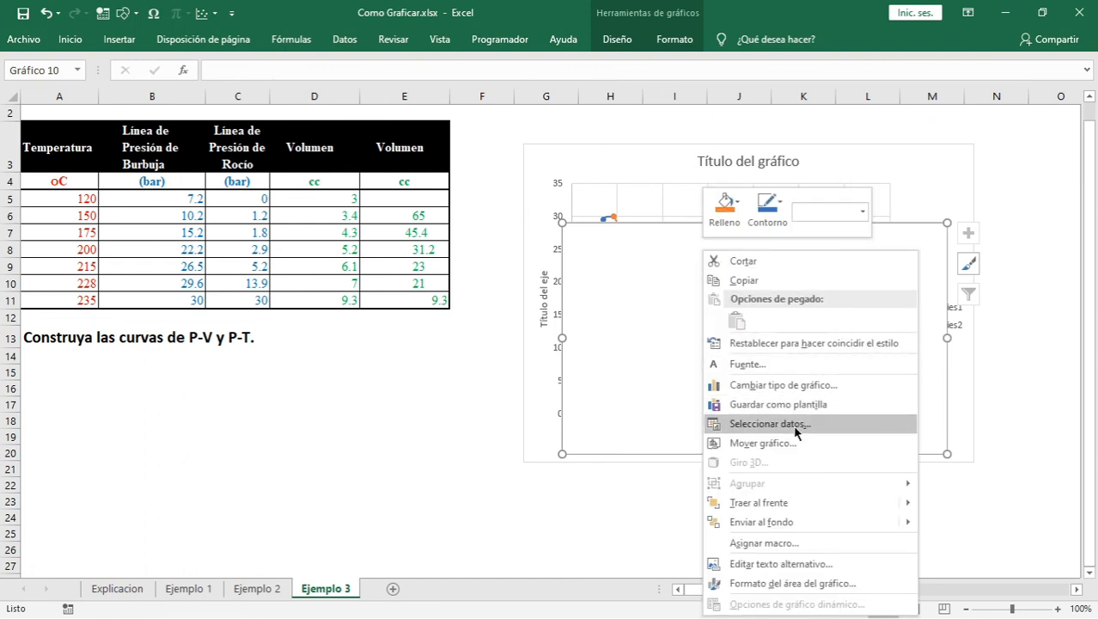
pyautogui.click(769, 423)
pyautogui.click(633, 359)
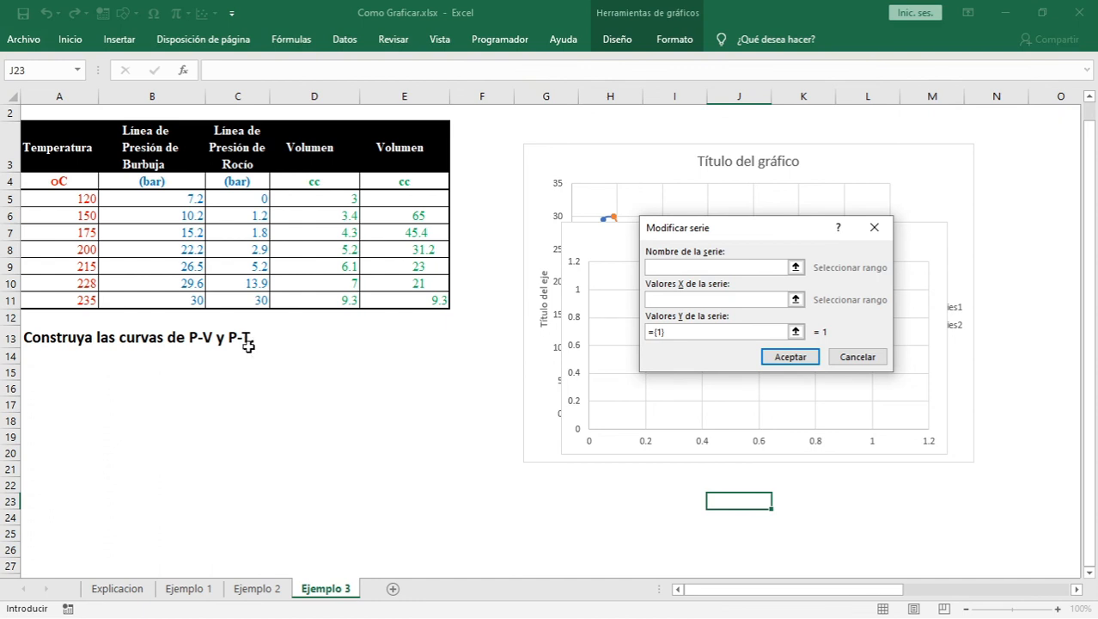
pyautogui.click(711, 295)
pyautogui.moveTo(81, 198); pyautogui.dragTo(83, 296)
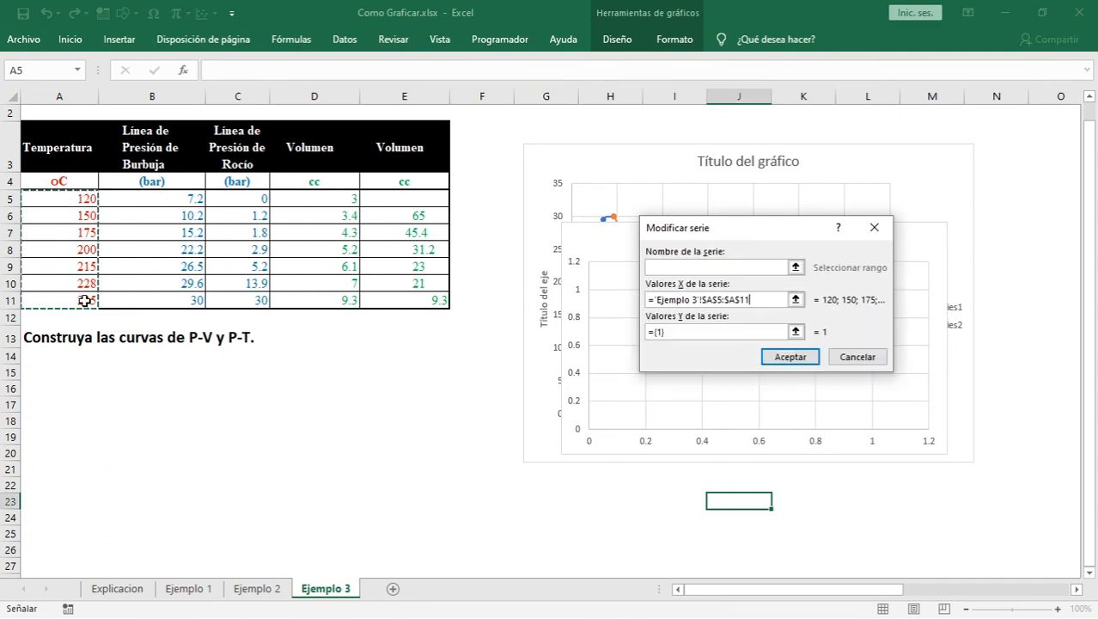
pyautogui.click(680, 330)
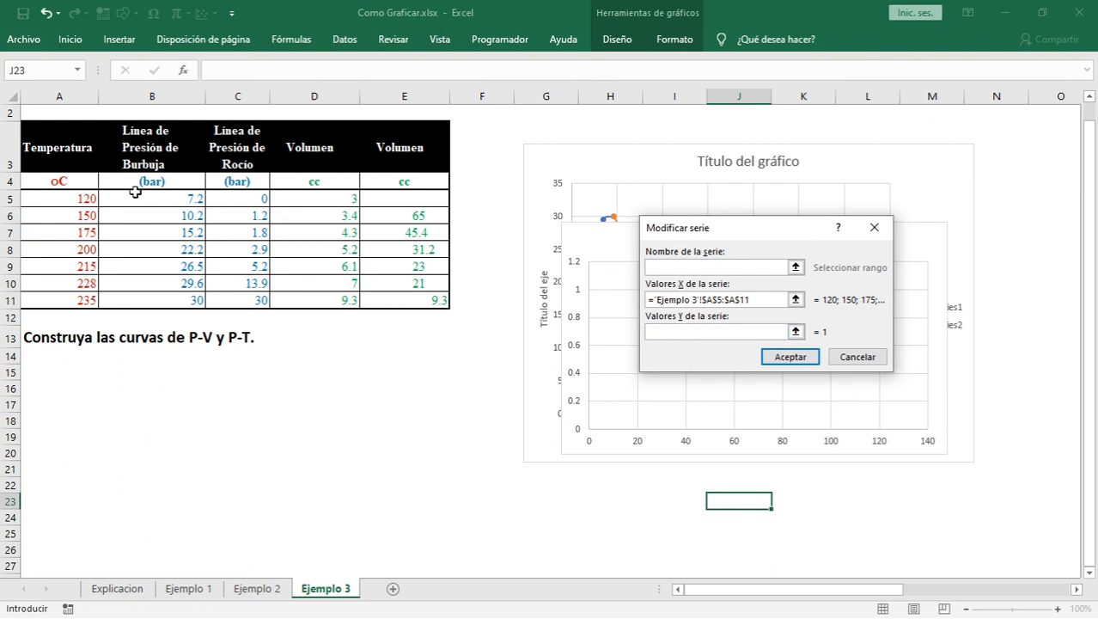
pyautogui.moveTo(135, 191); pyautogui.dragTo(152, 289)
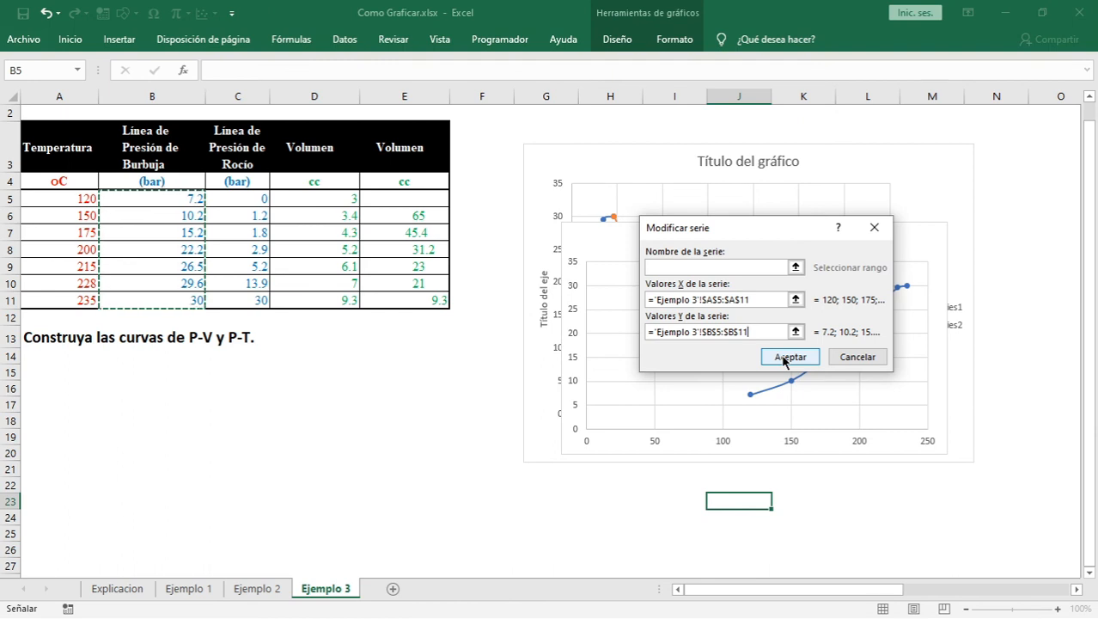
pyautogui.click(784, 359)
# Step: Add the dew-line series to the P-T chart, using temperature A5:A11 as X and dew pressure C5:C11 as Y, and accept the data source
pyautogui.click(583, 291)
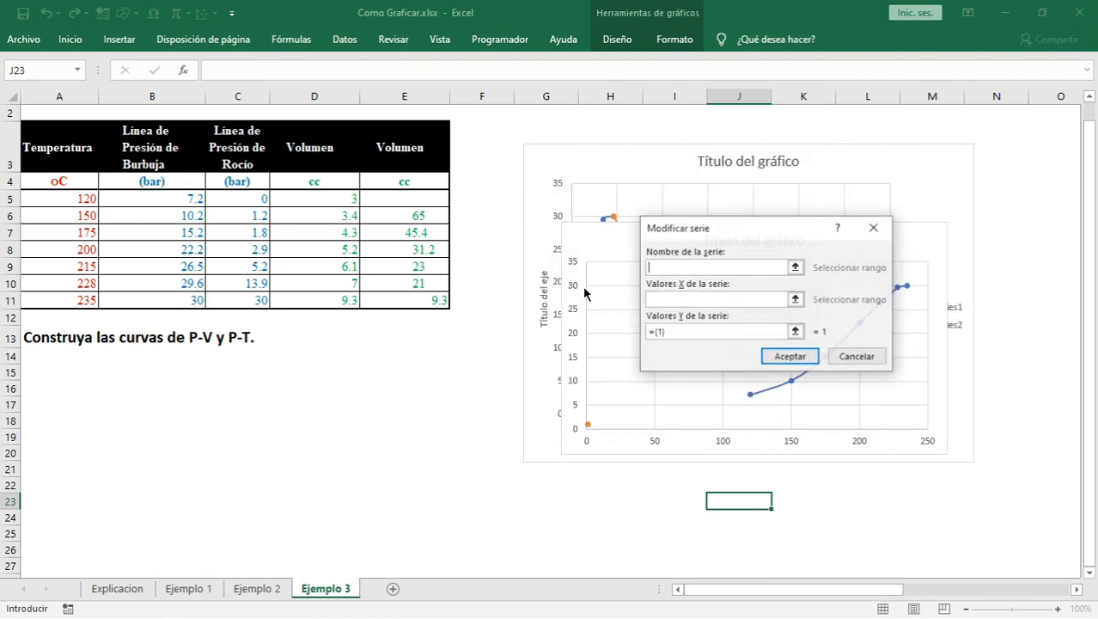
pyautogui.click(704, 301)
pyautogui.moveTo(79, 202); pyautogui.dragTo(82, 299)
pyautogui.click(720, 330)
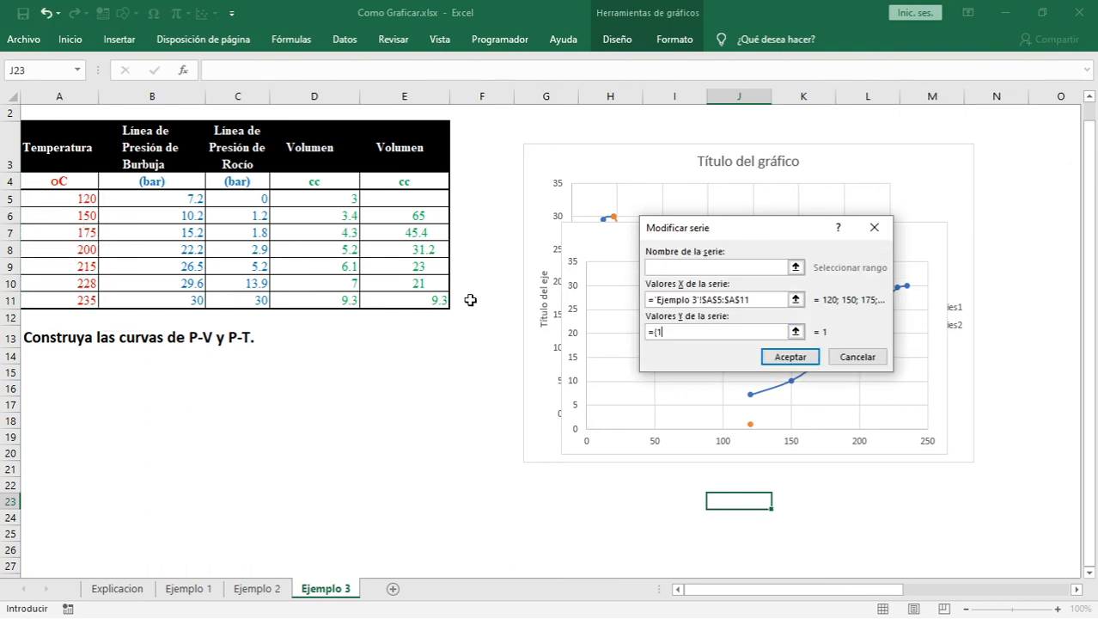
pyautogui.press('BackSpace')
pyautogui.press('BackSpace')
pyautogui.press('BackSpace')
pyautogui.press('BackSpace')
pyautogui.moveTo(228, 200); pyautogui.dragTo(258, 300)
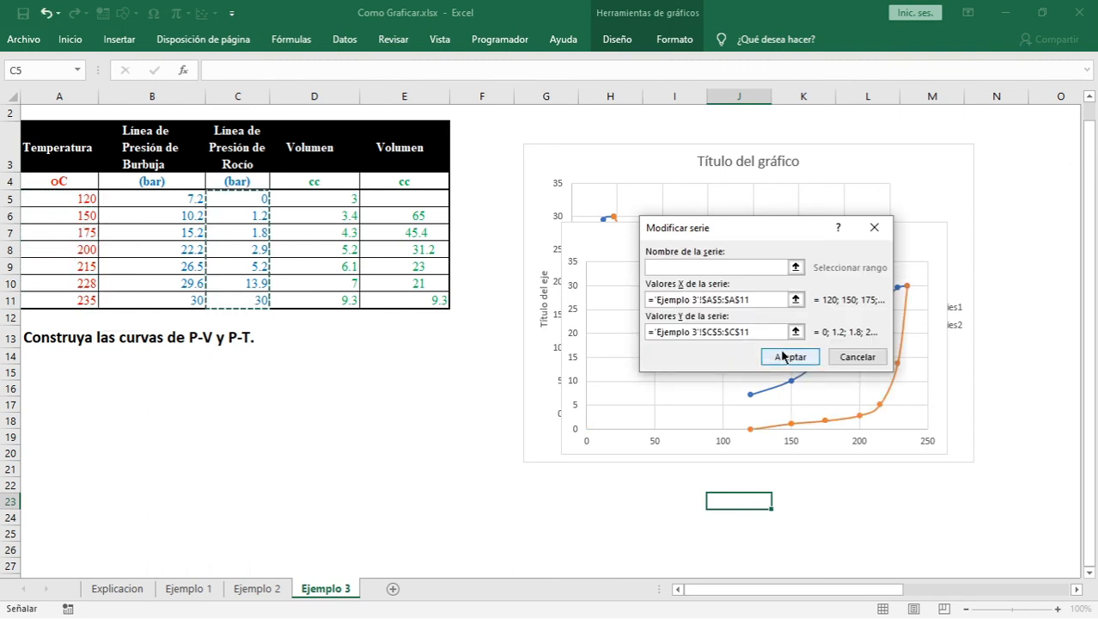
pyautogui.click(788, 357)
pyautogui.click(904, 410)
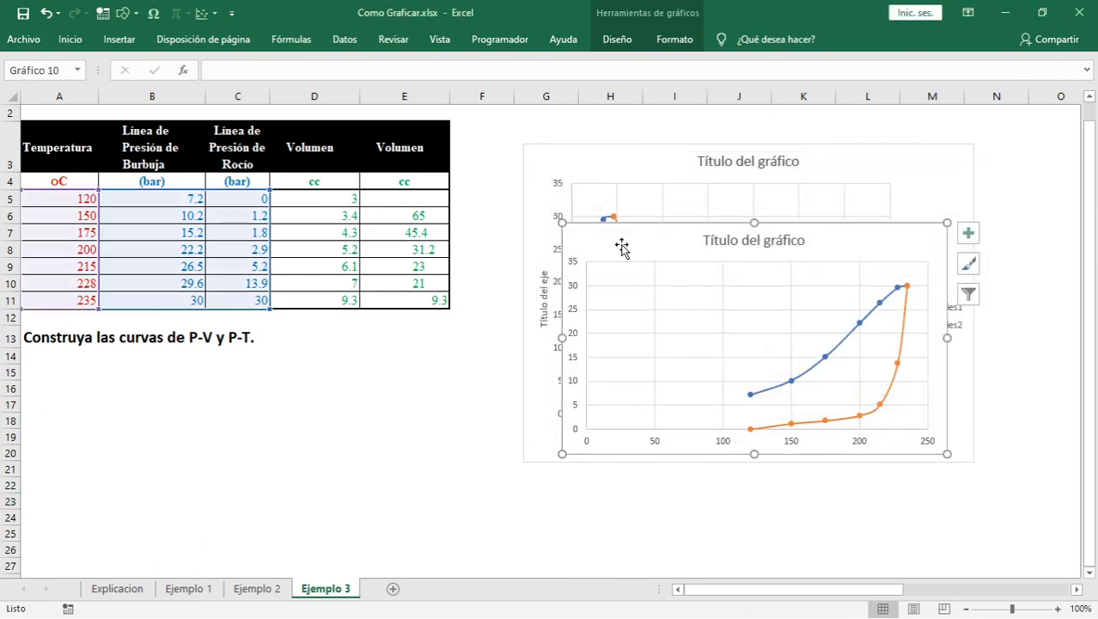
# Step: Enlarge the P-T chart and offset both charts so the P-V chart shows partly behind it, leaving neither selected
pyautogui.moveTo(625, 247); pyautogui.dragTo(606, 169)
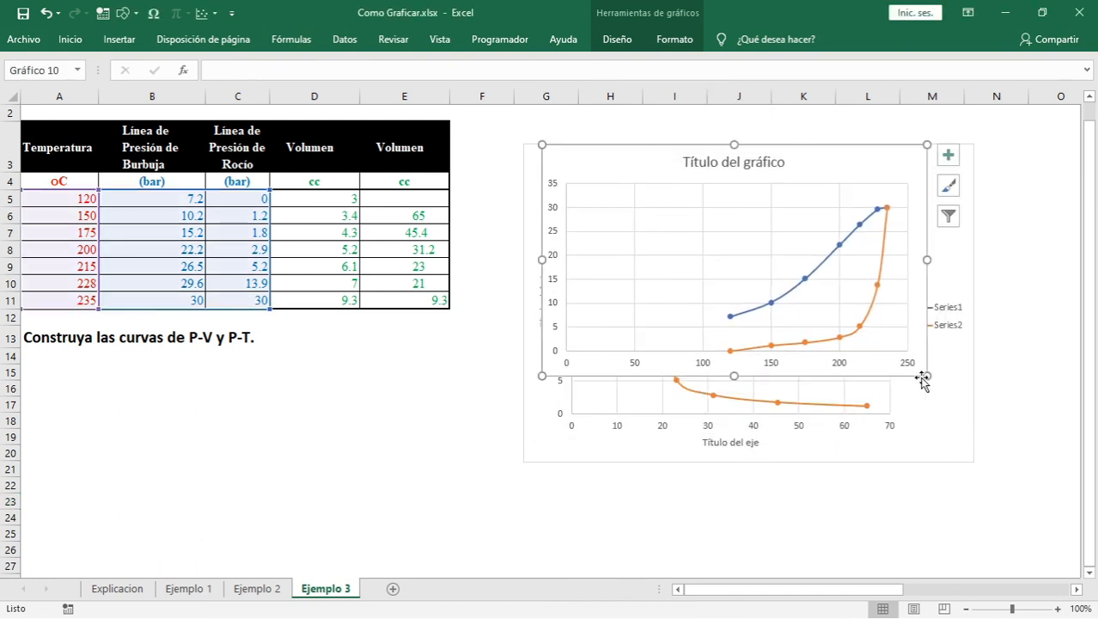
pyautogui.moveTo(925, 381); pyautogui.dragTo(1027, 507)
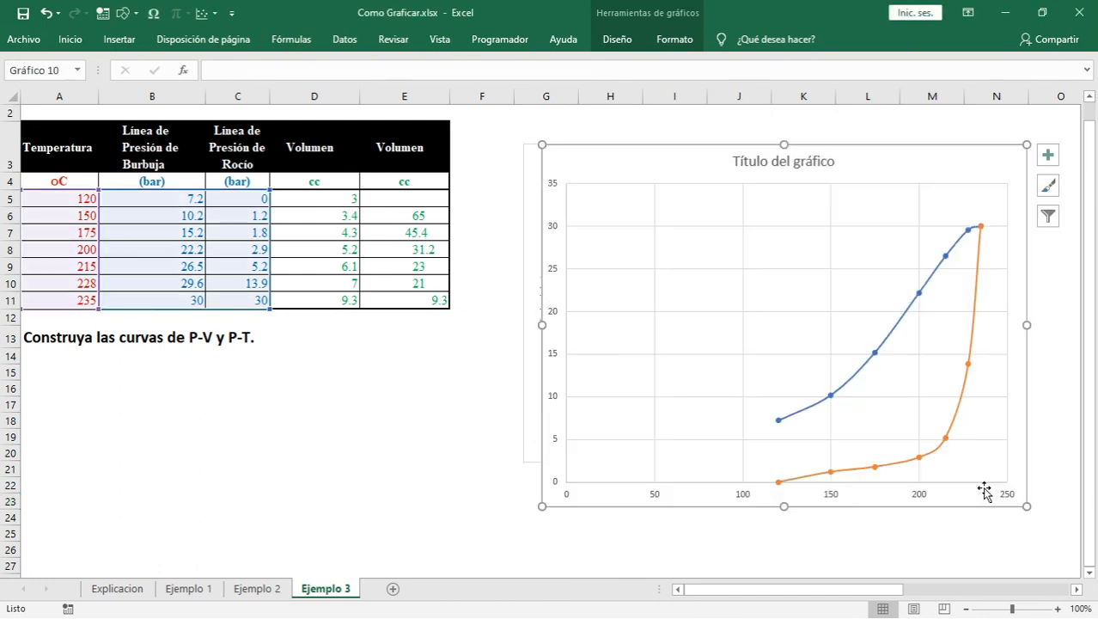
pyautogui.moveTo(633, 164); pyautogui.dragTo(604, 141)
pyautogui.moveTo(695, 251); pyautogui.dragTo(648, 181)
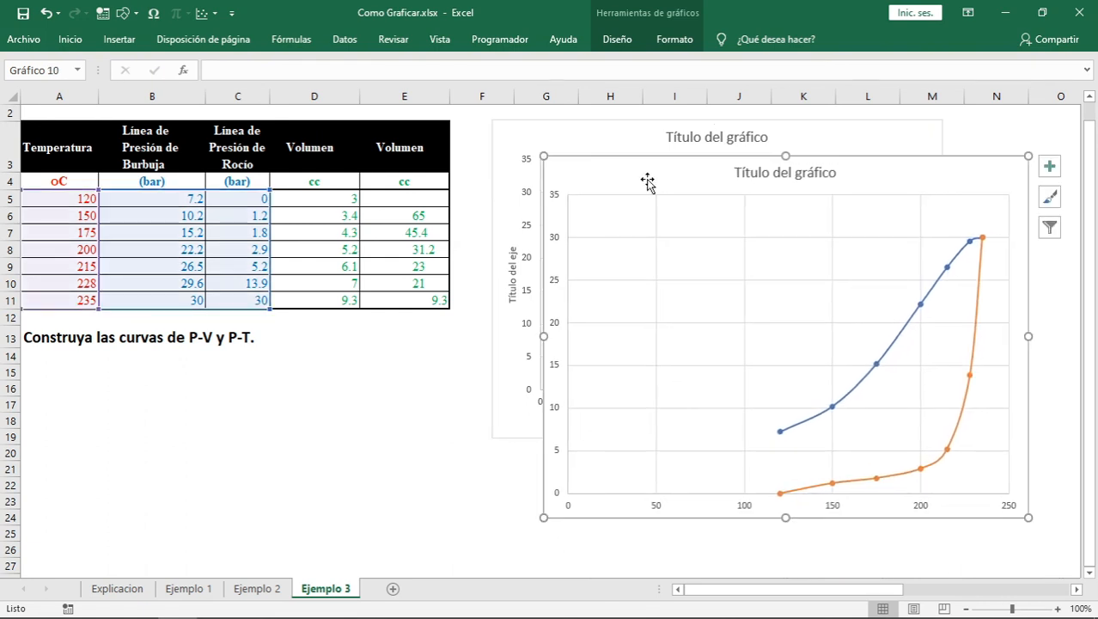
pyautogui.click(386, 403)
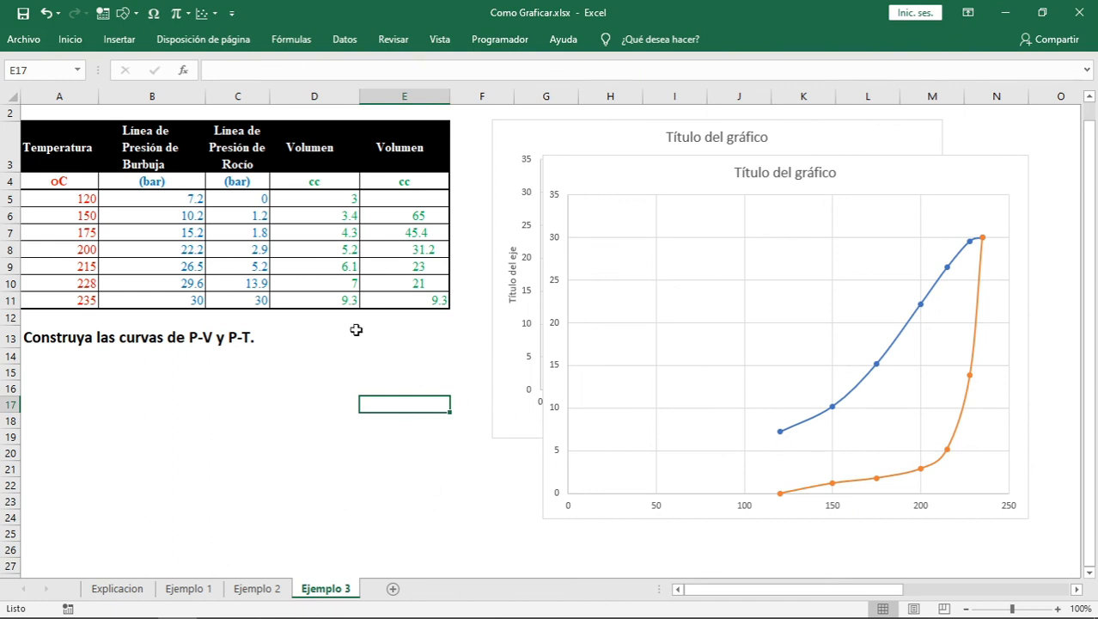
pyautogui.click(228, 453)
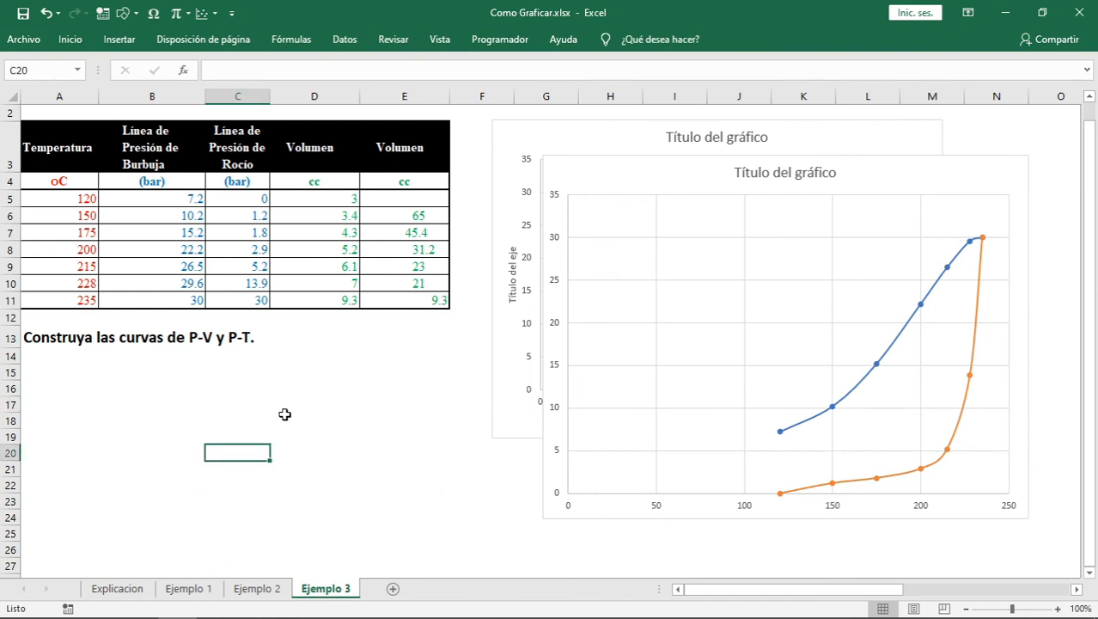